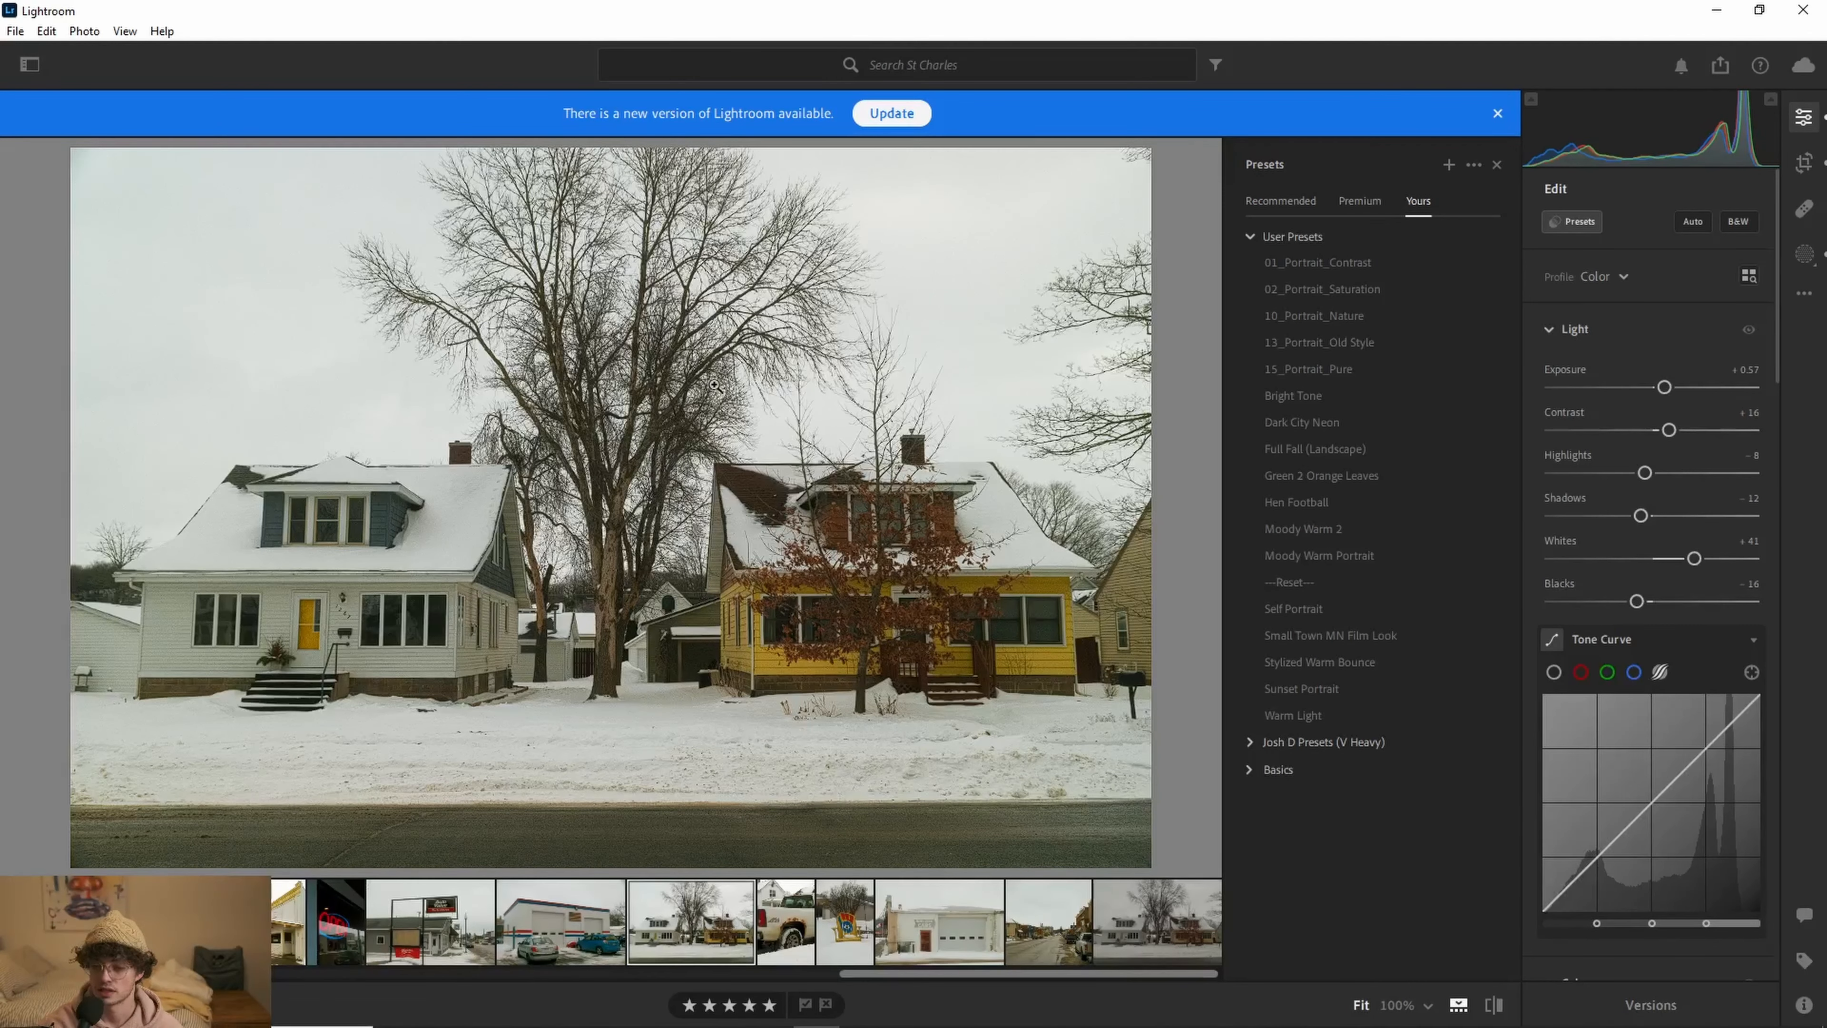
Step: Open the unedited photo of the two snowy houses and examine its detail at 100%
click(1134, 934)
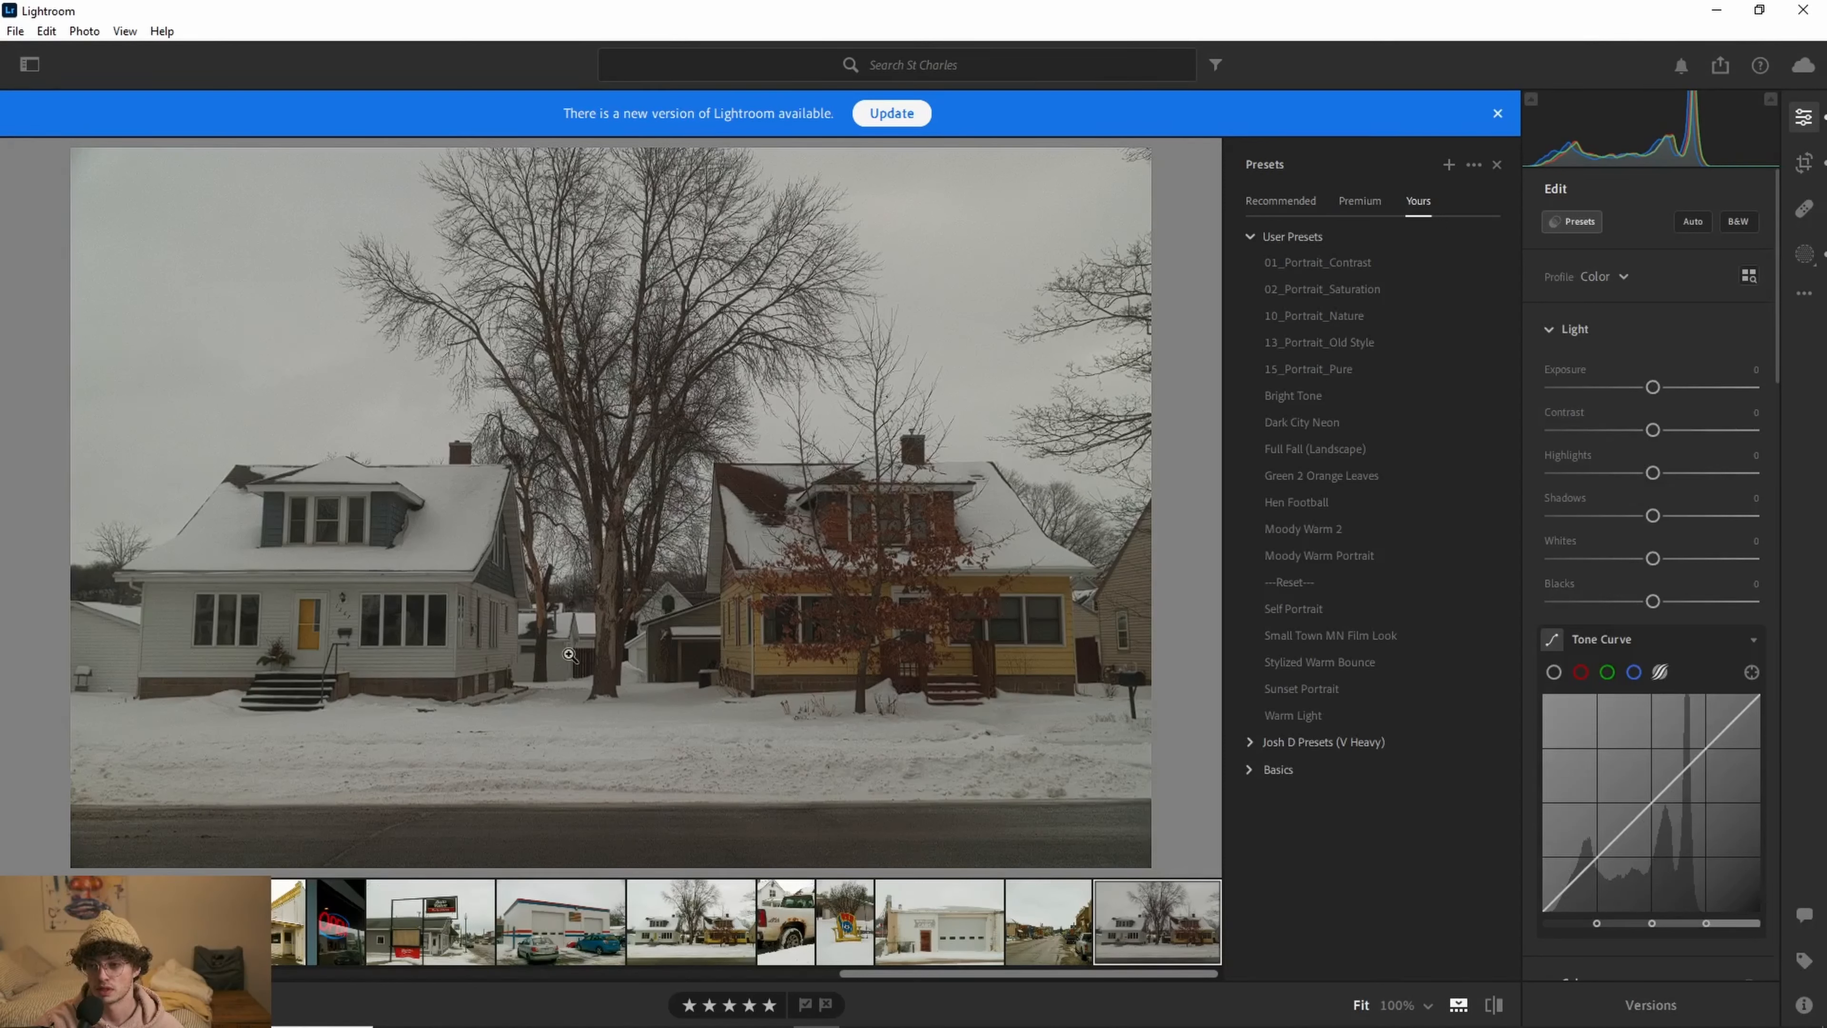
click(387, 563)
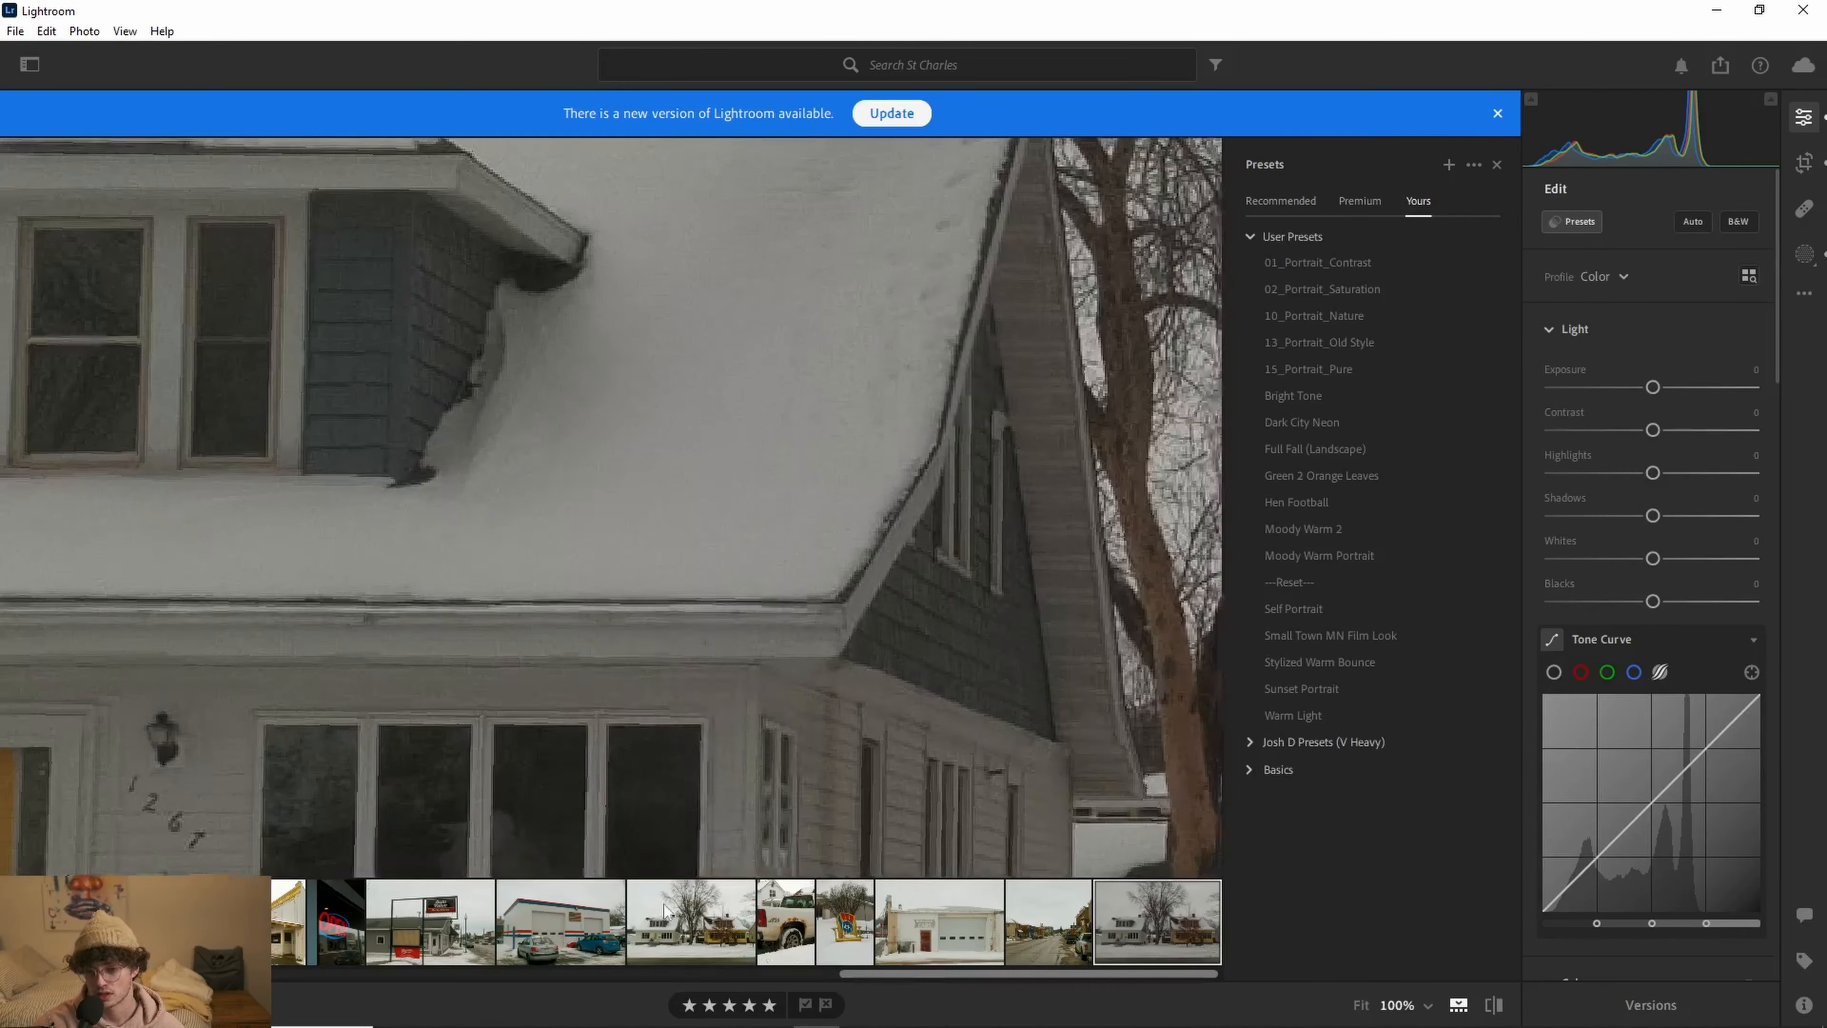
drag(607, 738, 555, 417)
click(721, 640)
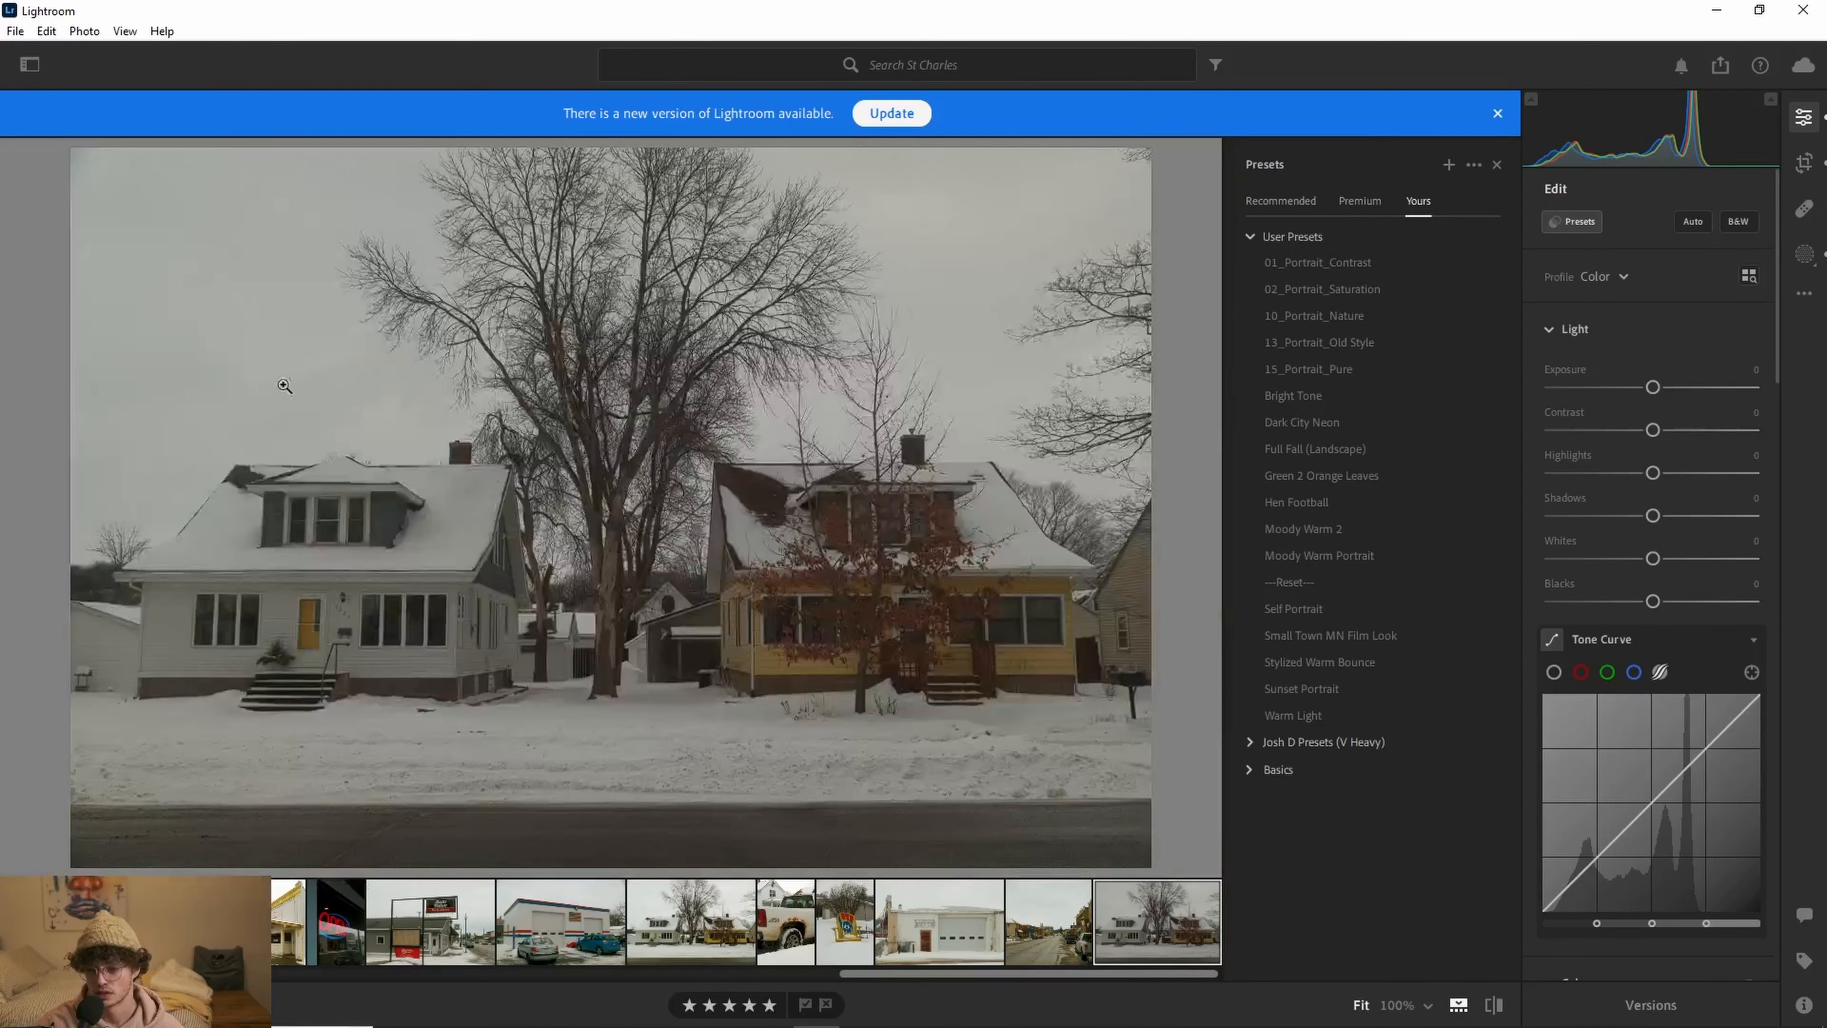
click(617, 718)
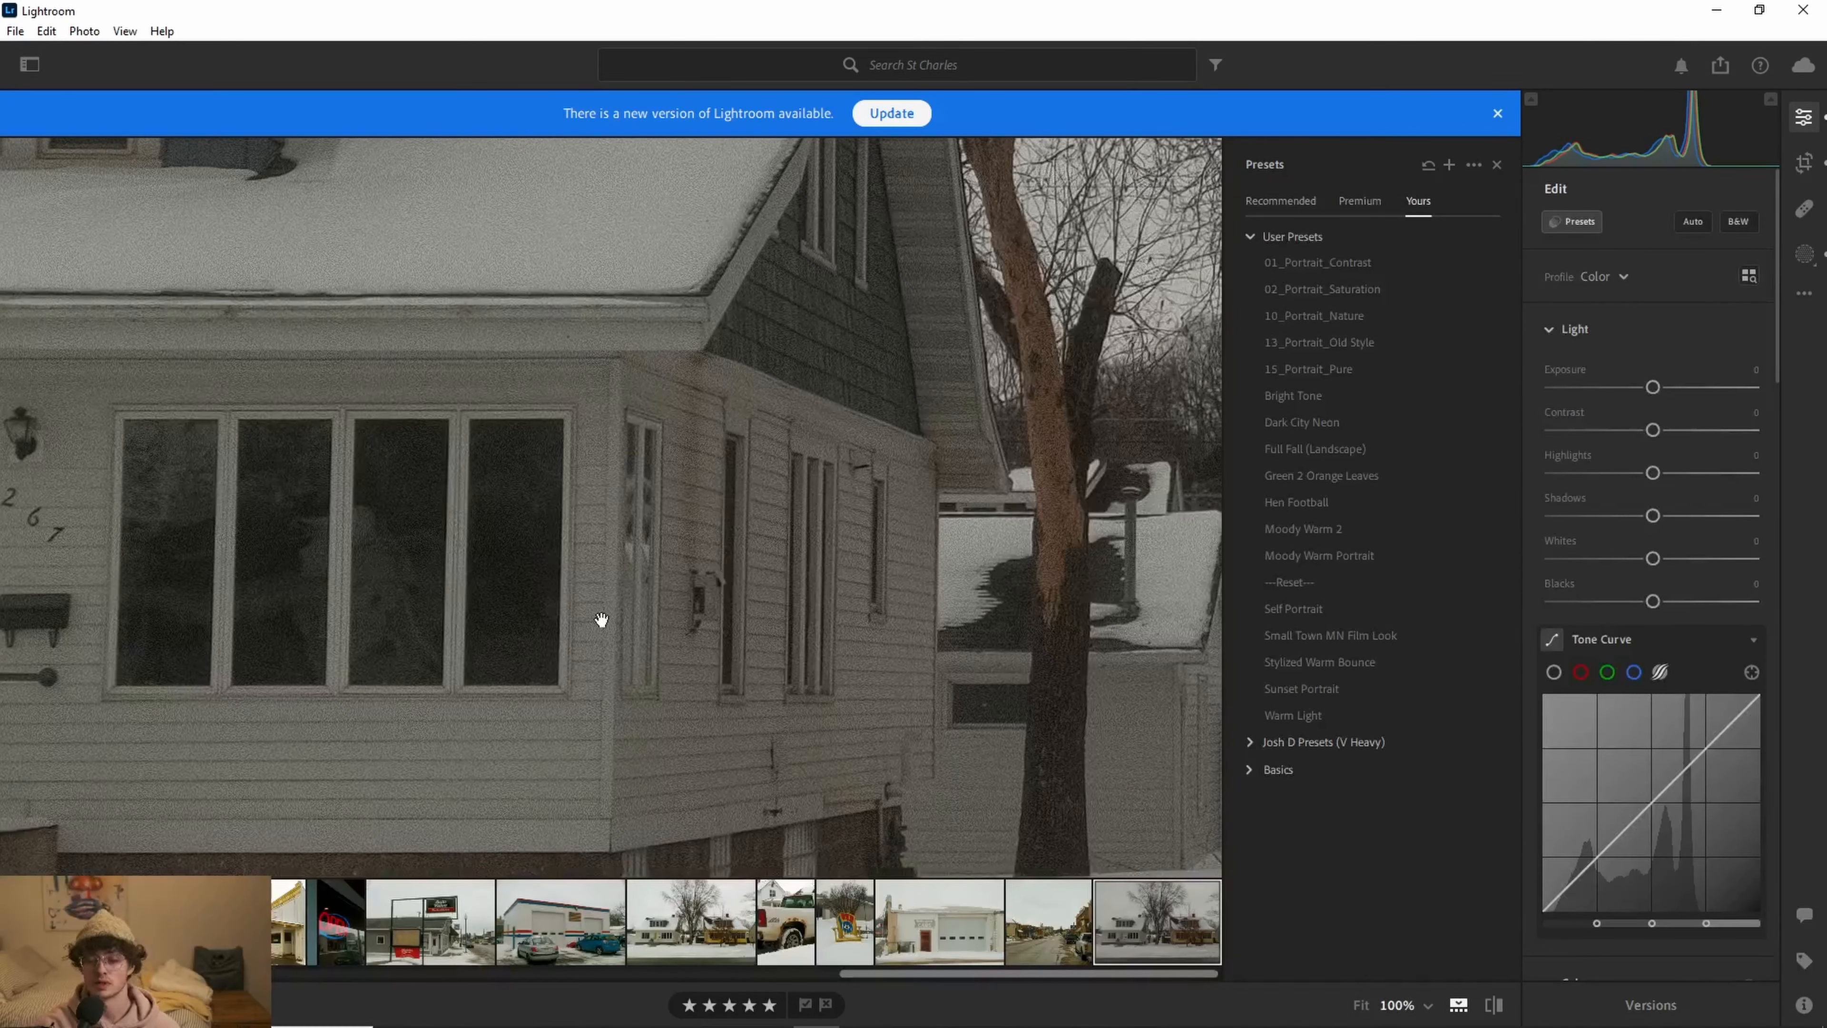
click(622, 653)
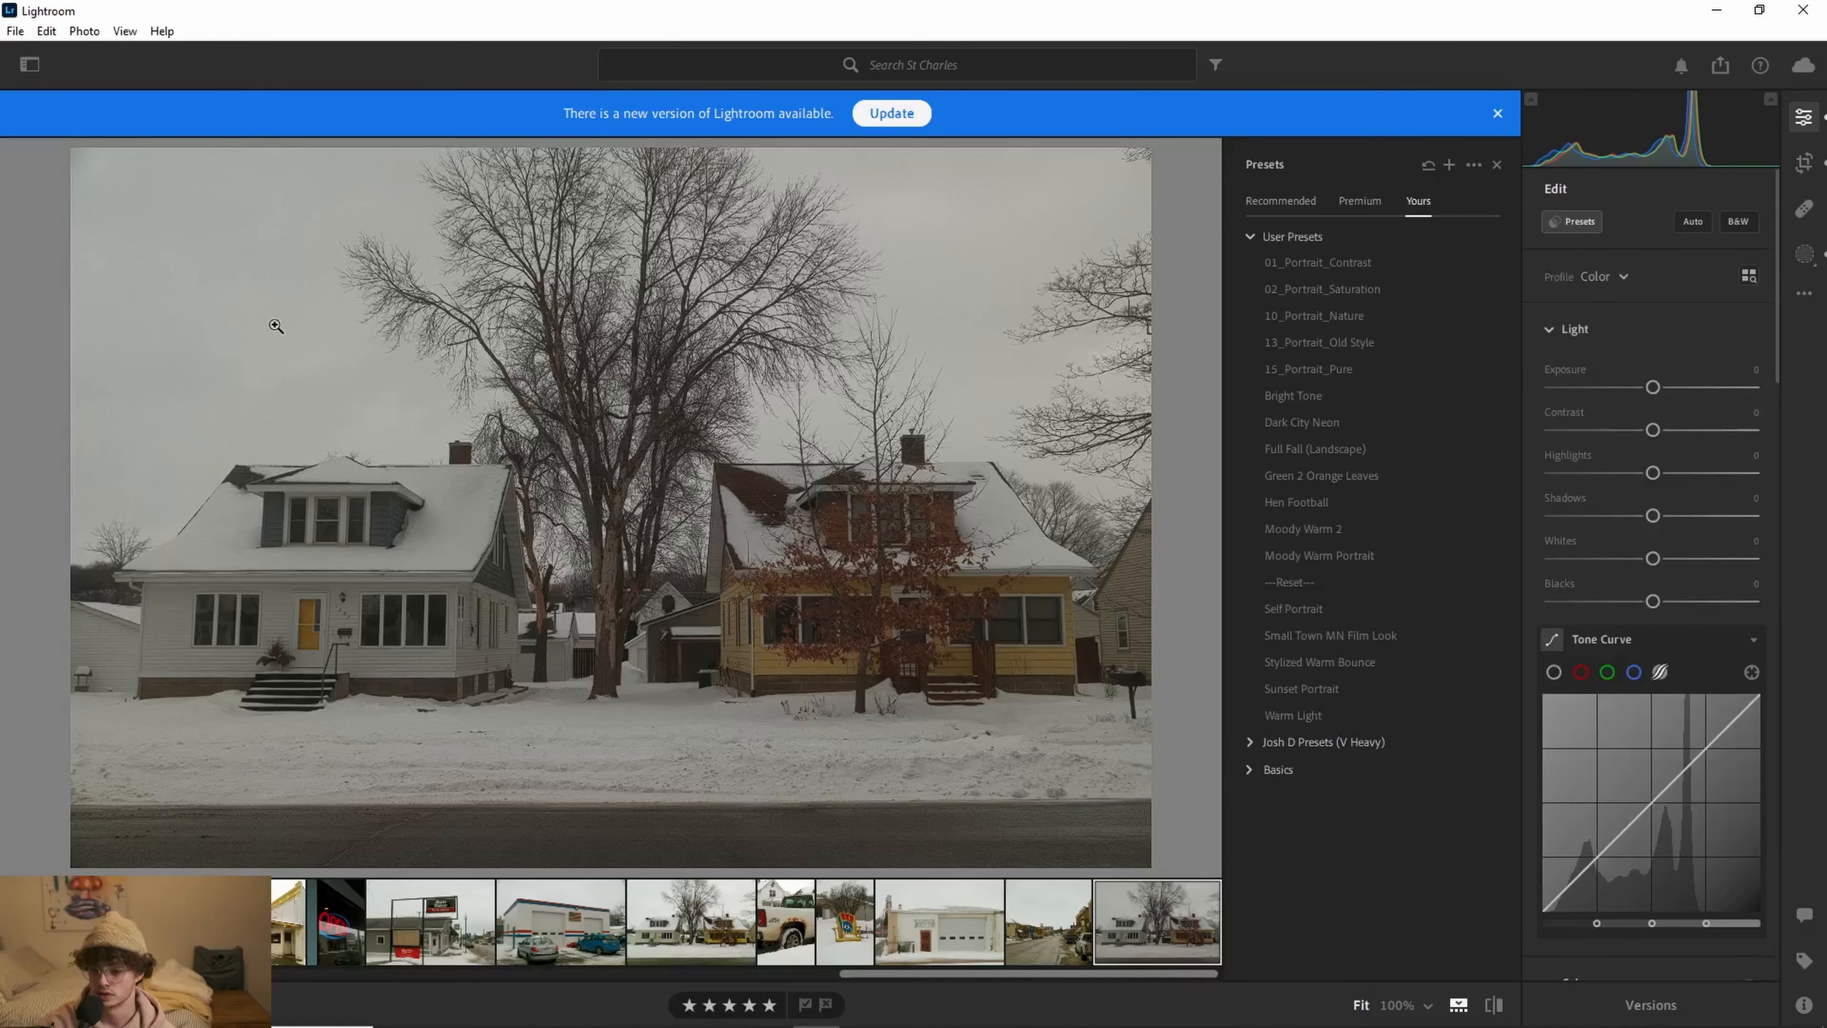
Step: Review the unedited photo's adjustment settings and compare them with the Effects and Detail settings of the "New & Used Cars" garage photo
scroll(1681, 756, down, 3)
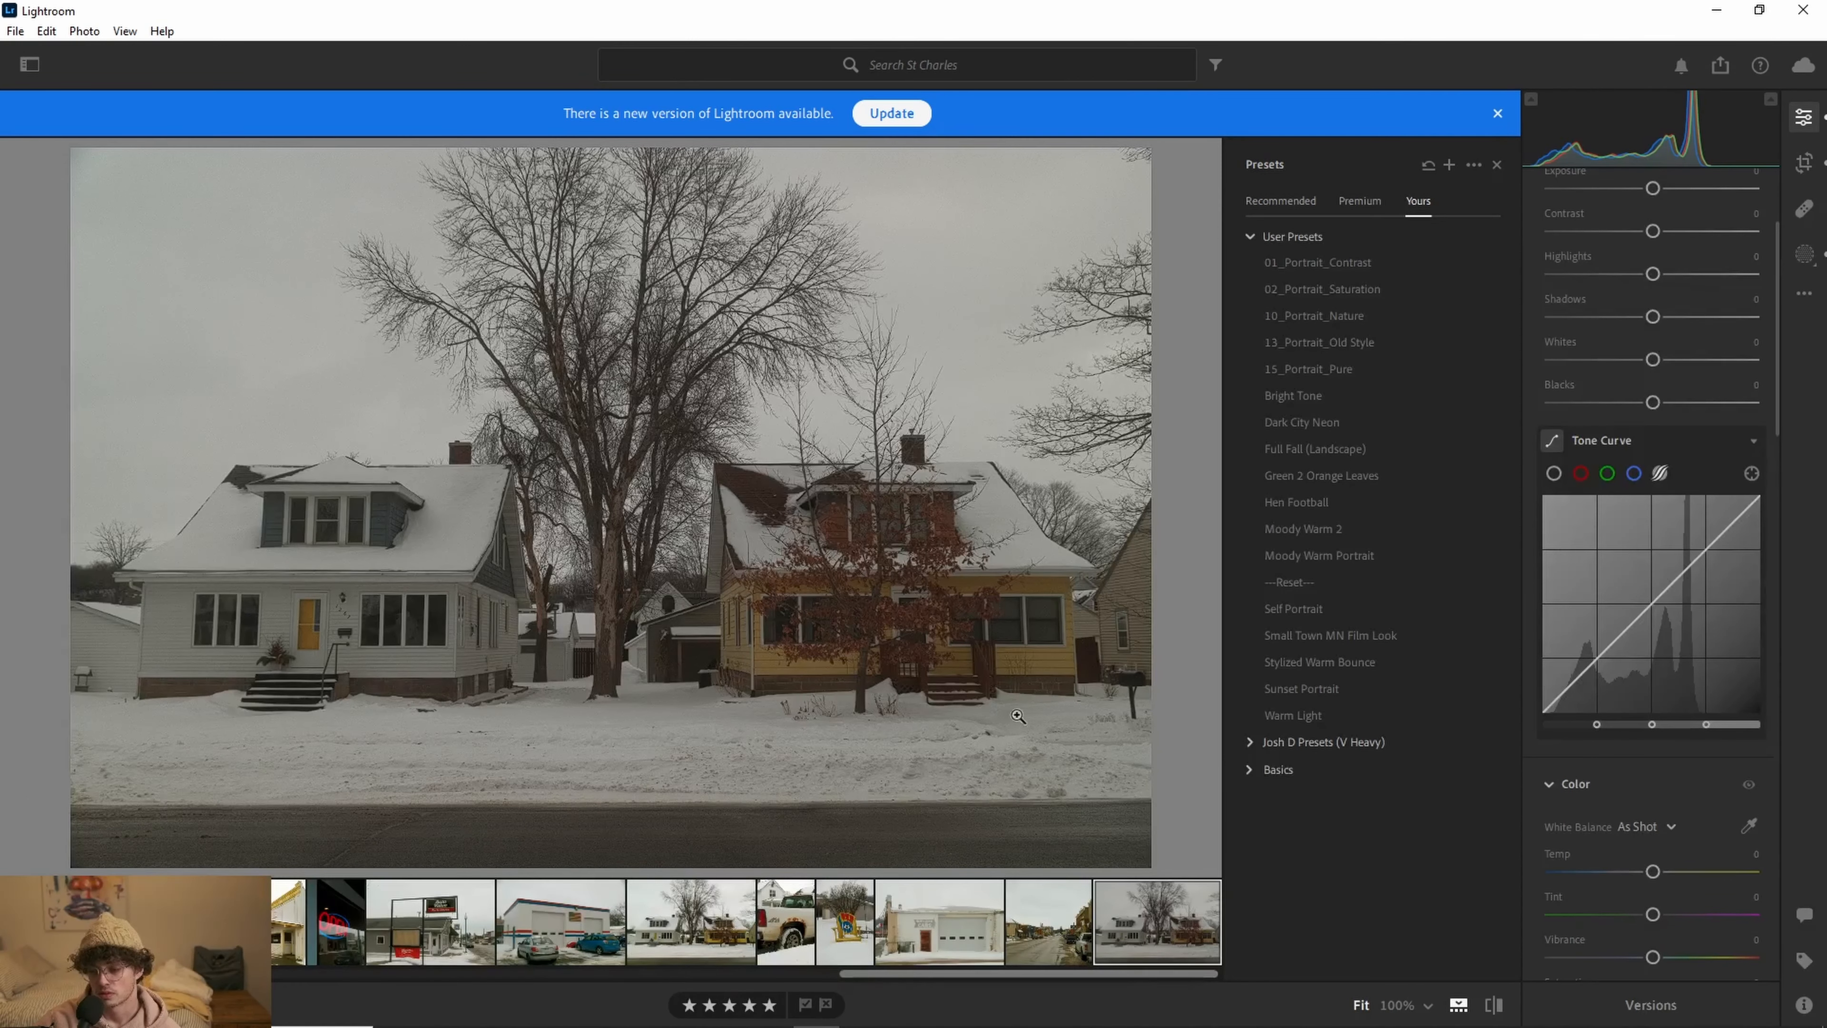
scroll(1559, 854, down, 3)
scroll(1653, 791, down, 5)
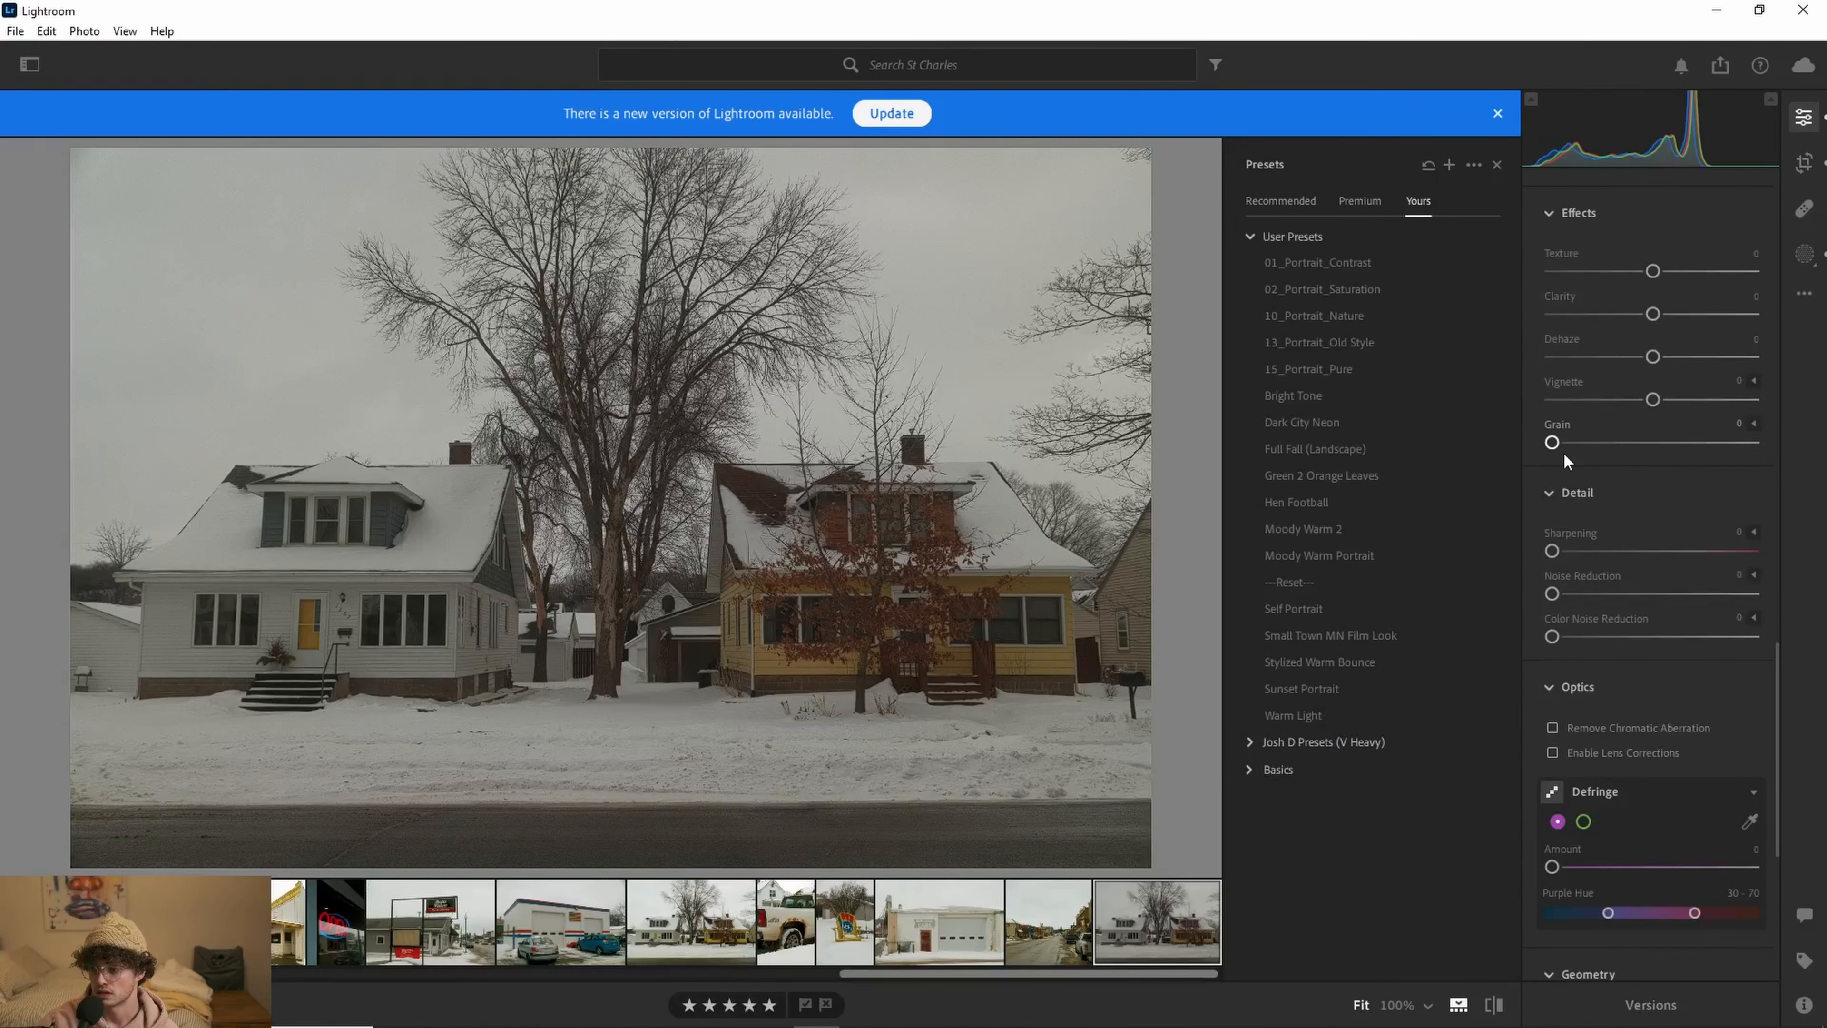
drag(1552, 442, 1500, 458)
click(953, 906)
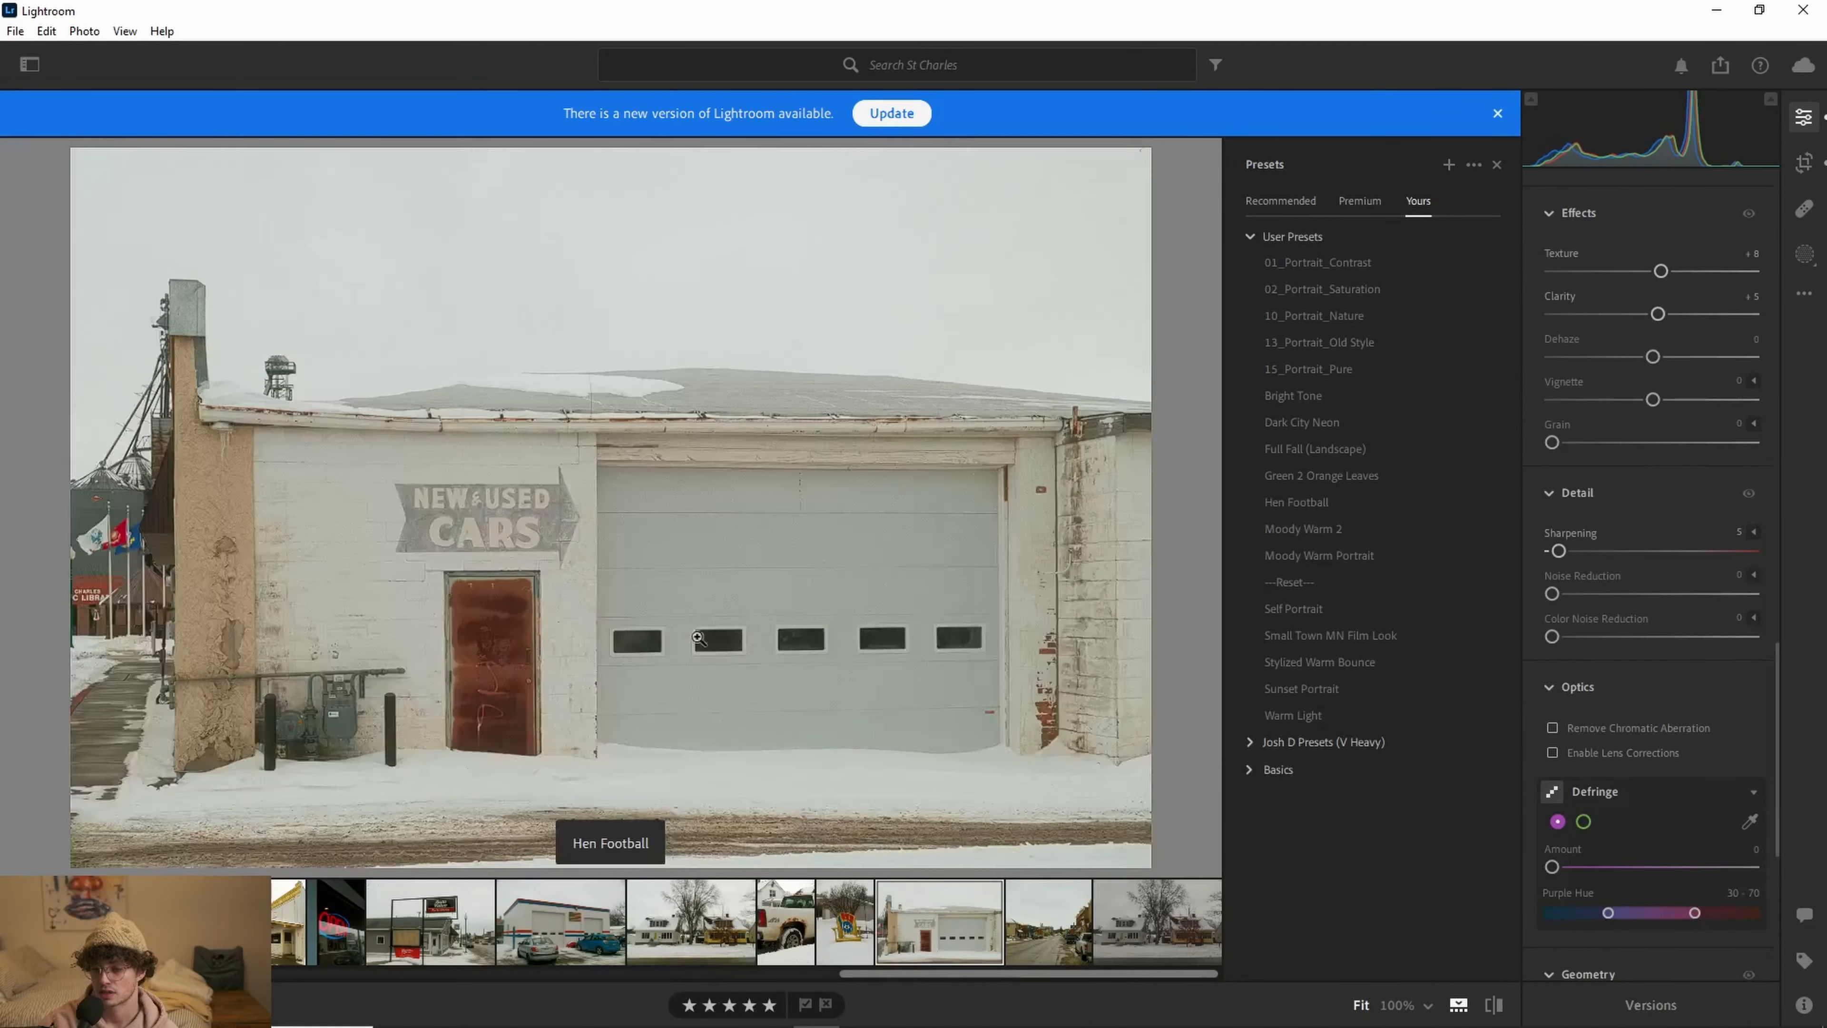
key(Left)
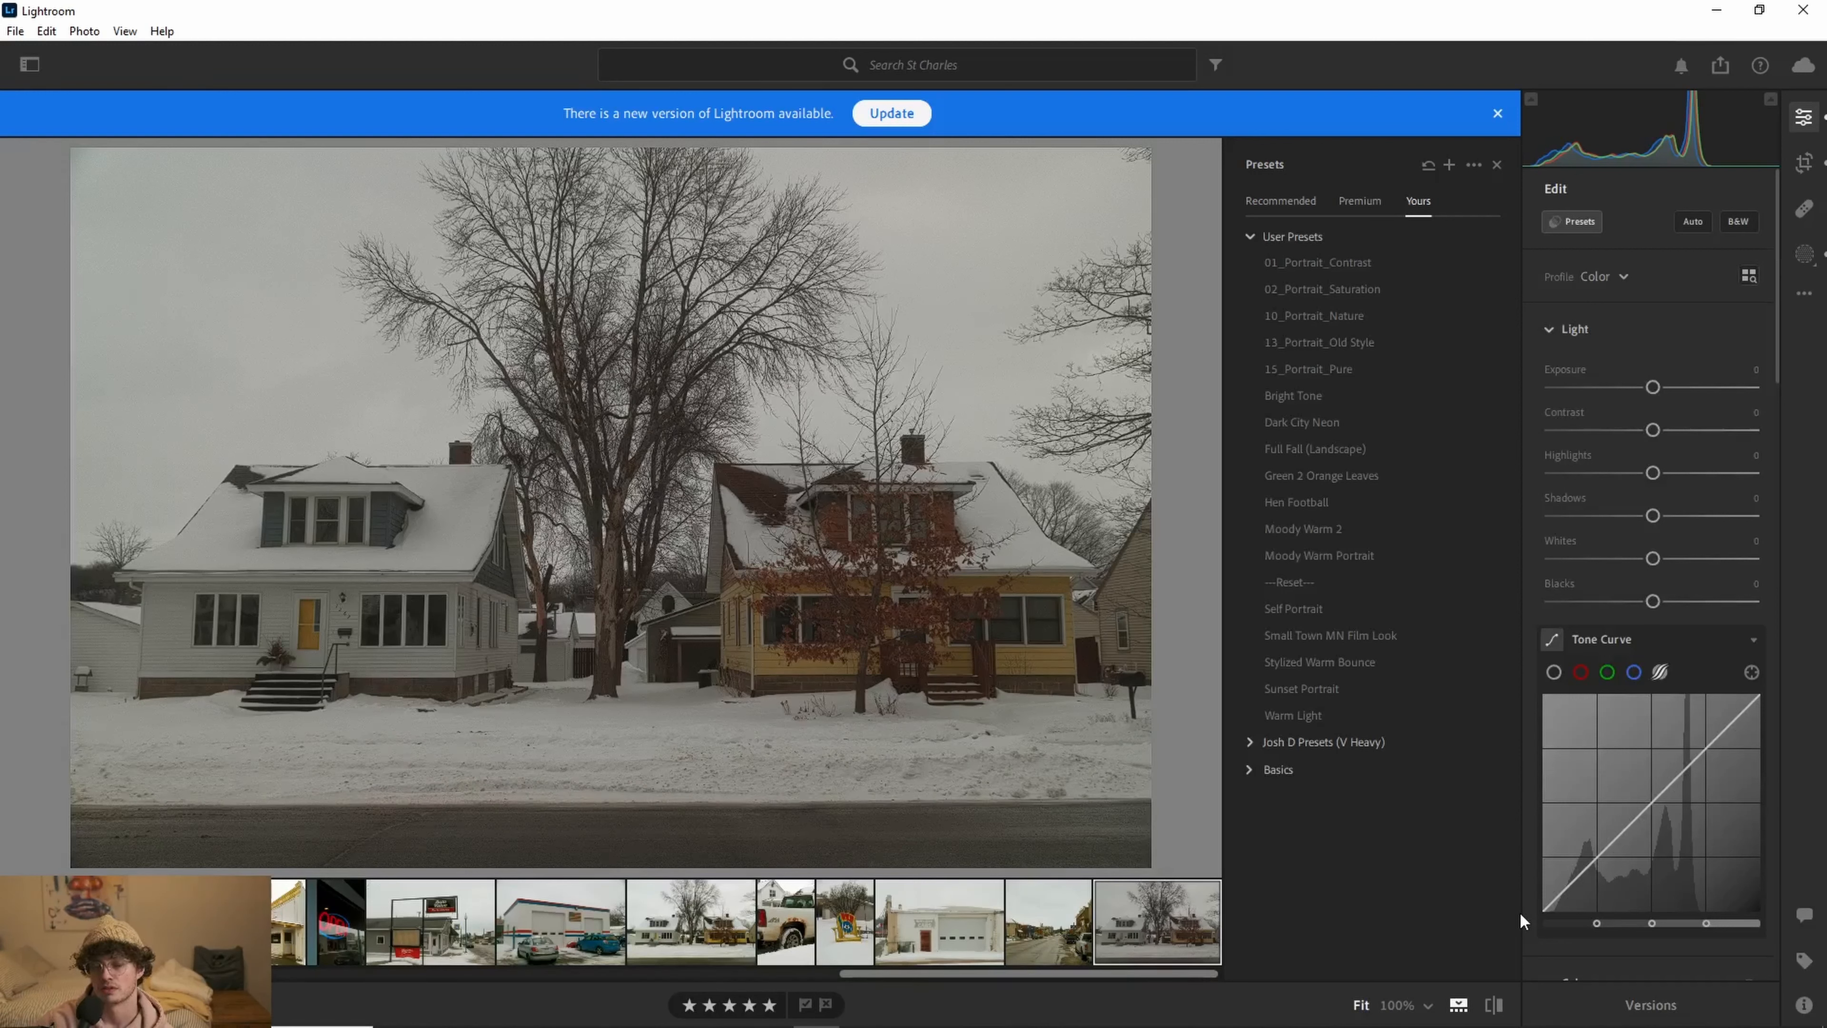
Step: Apply the Small Town MN Film Look preset to the houses photo and close the preset list
click(1371, 633)
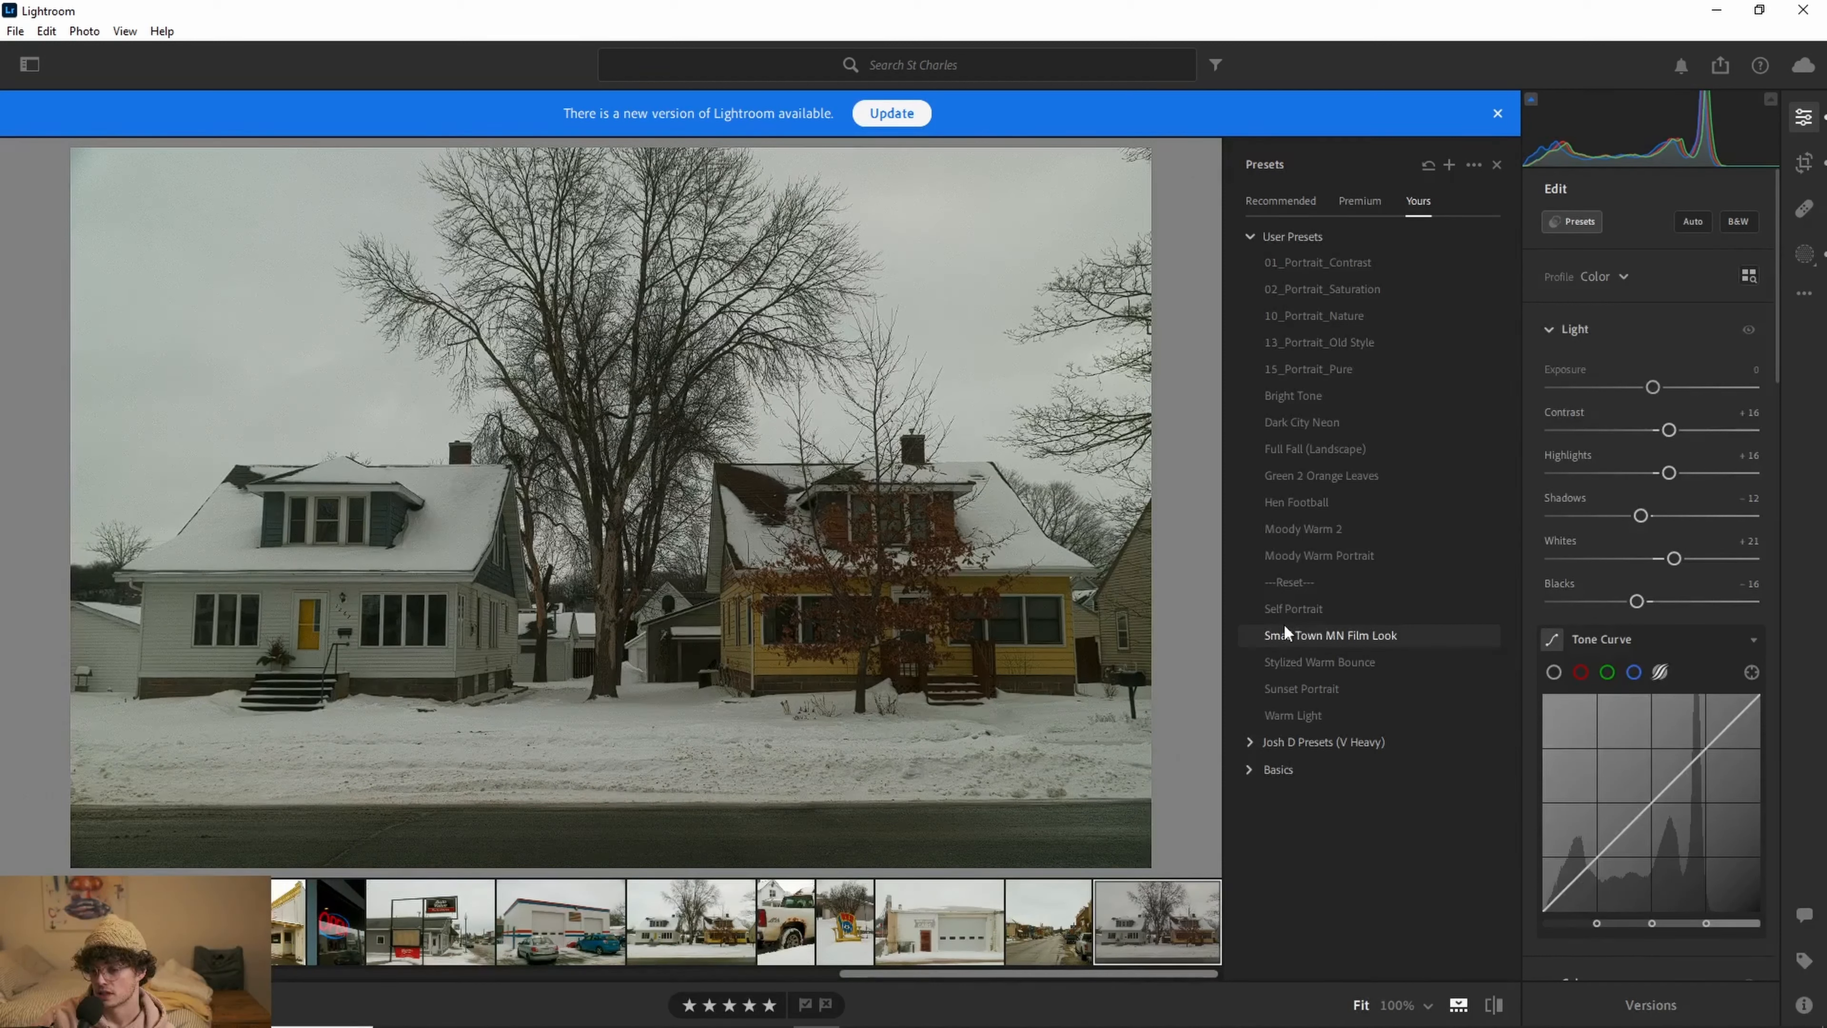
click(1285, 631)
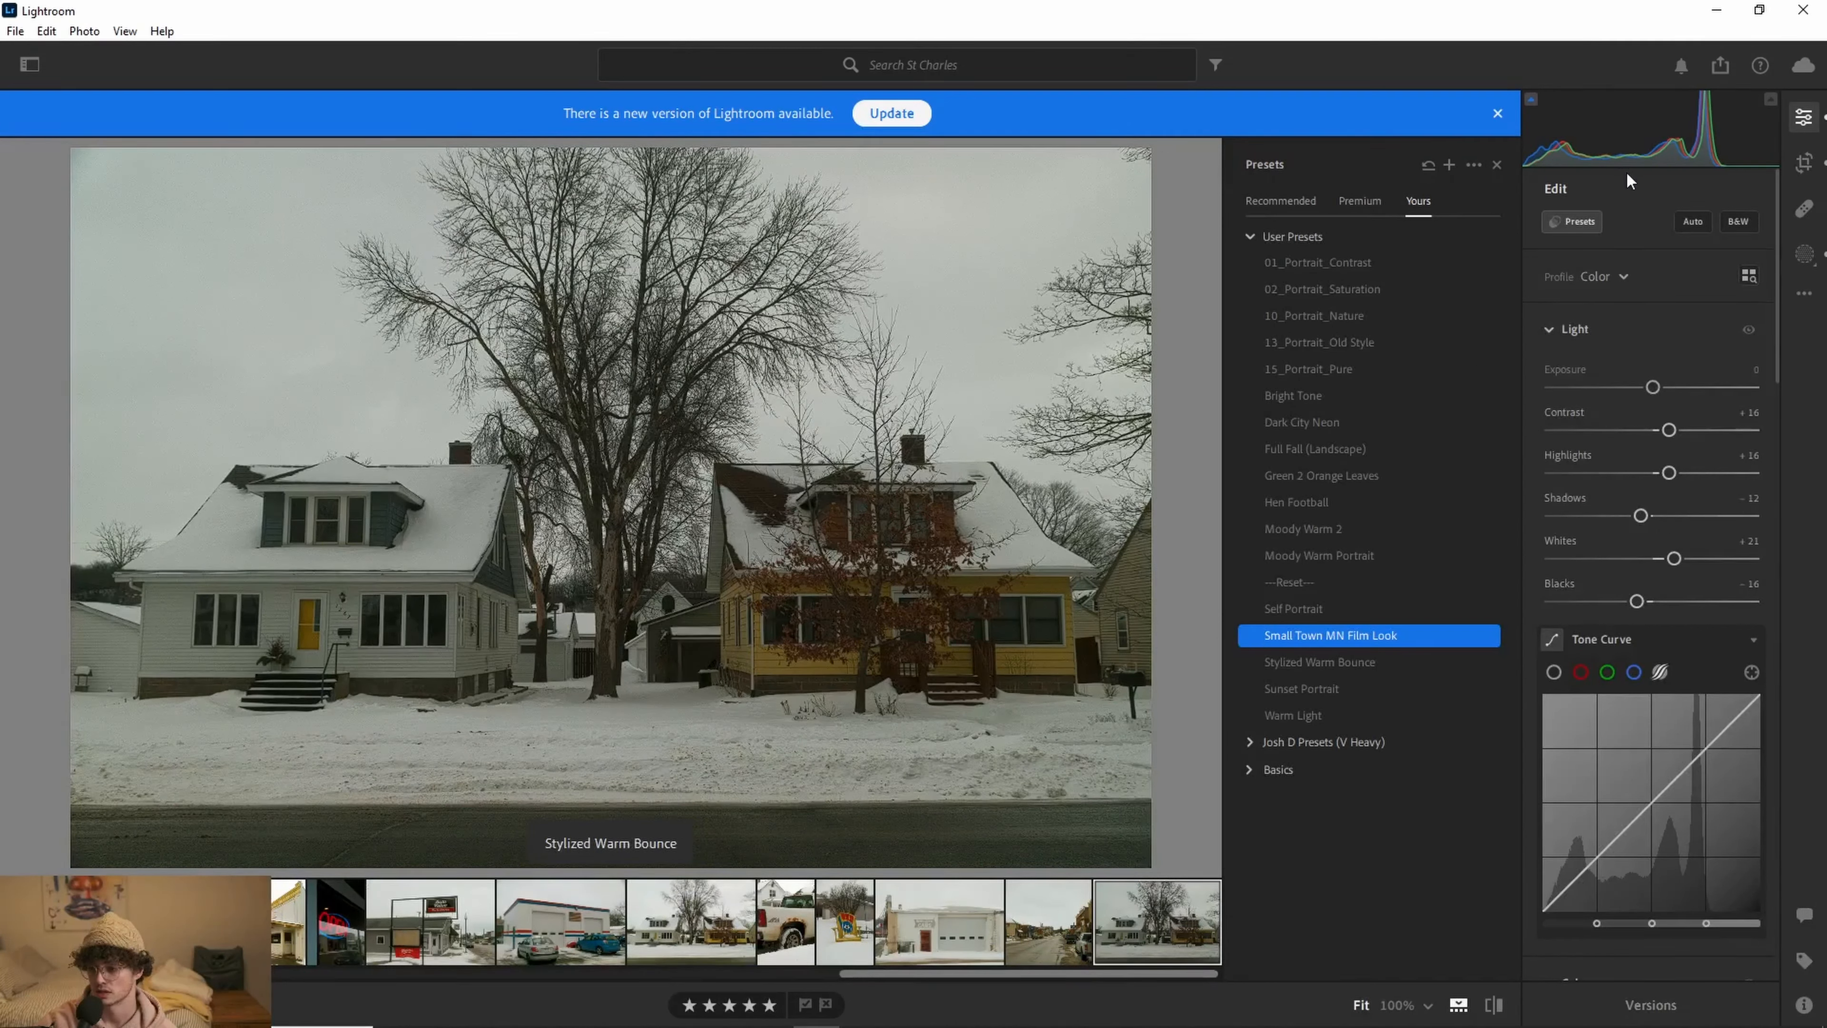
click(1497, 165)
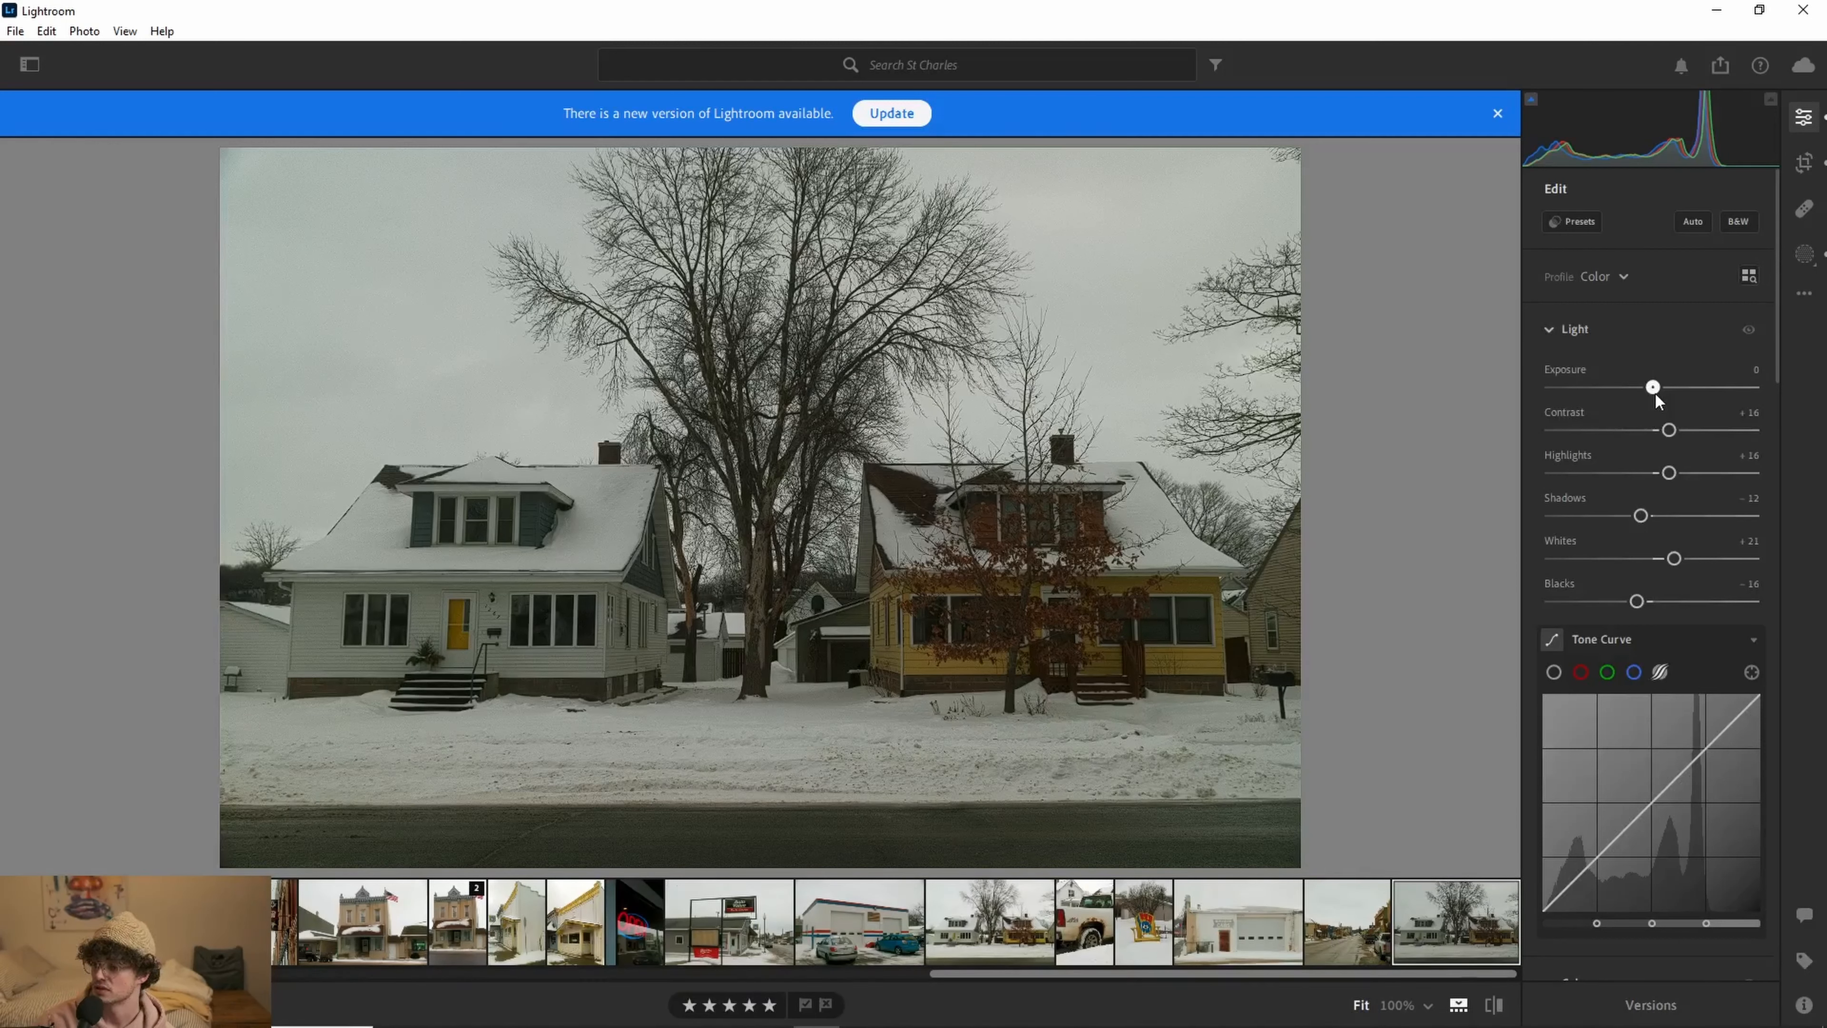
Step: Adjust the photo's light, setting Exposure to +0.57, Whites to +51 and Blacks to −27
drag(1655, 393, 1666, 393)
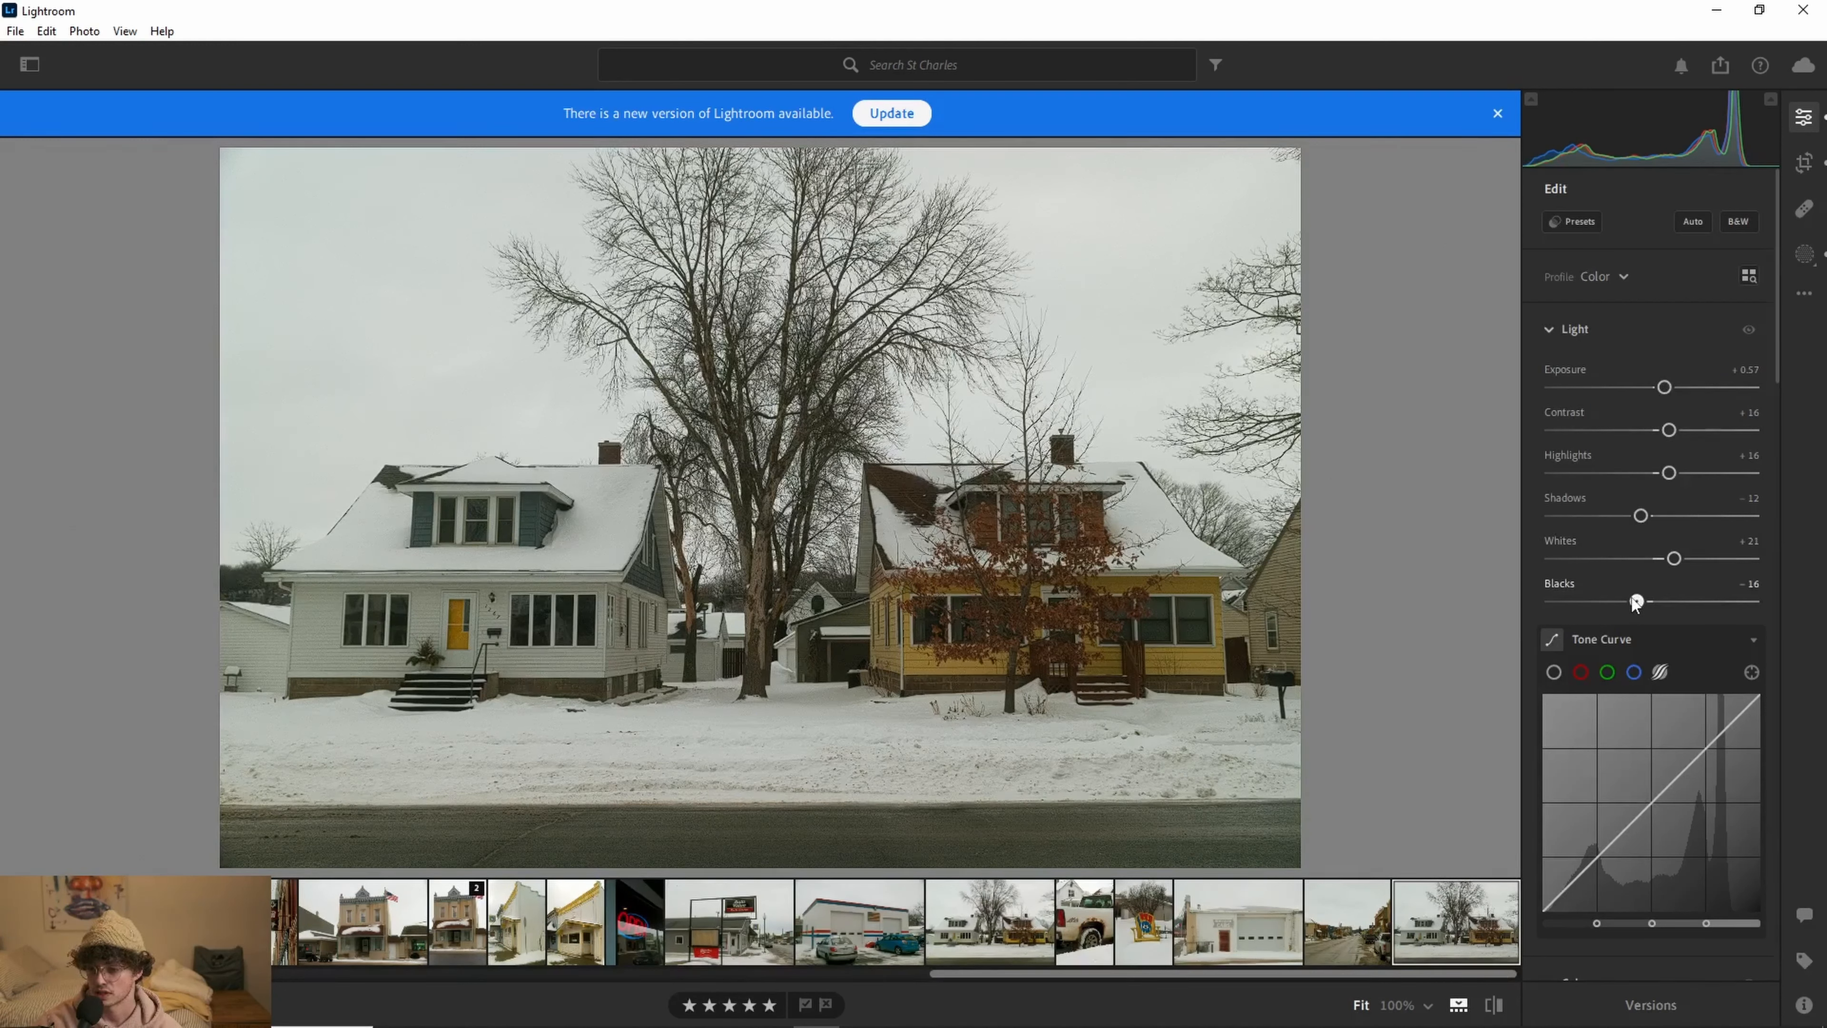
drag(1634, 601, 1628, 600)
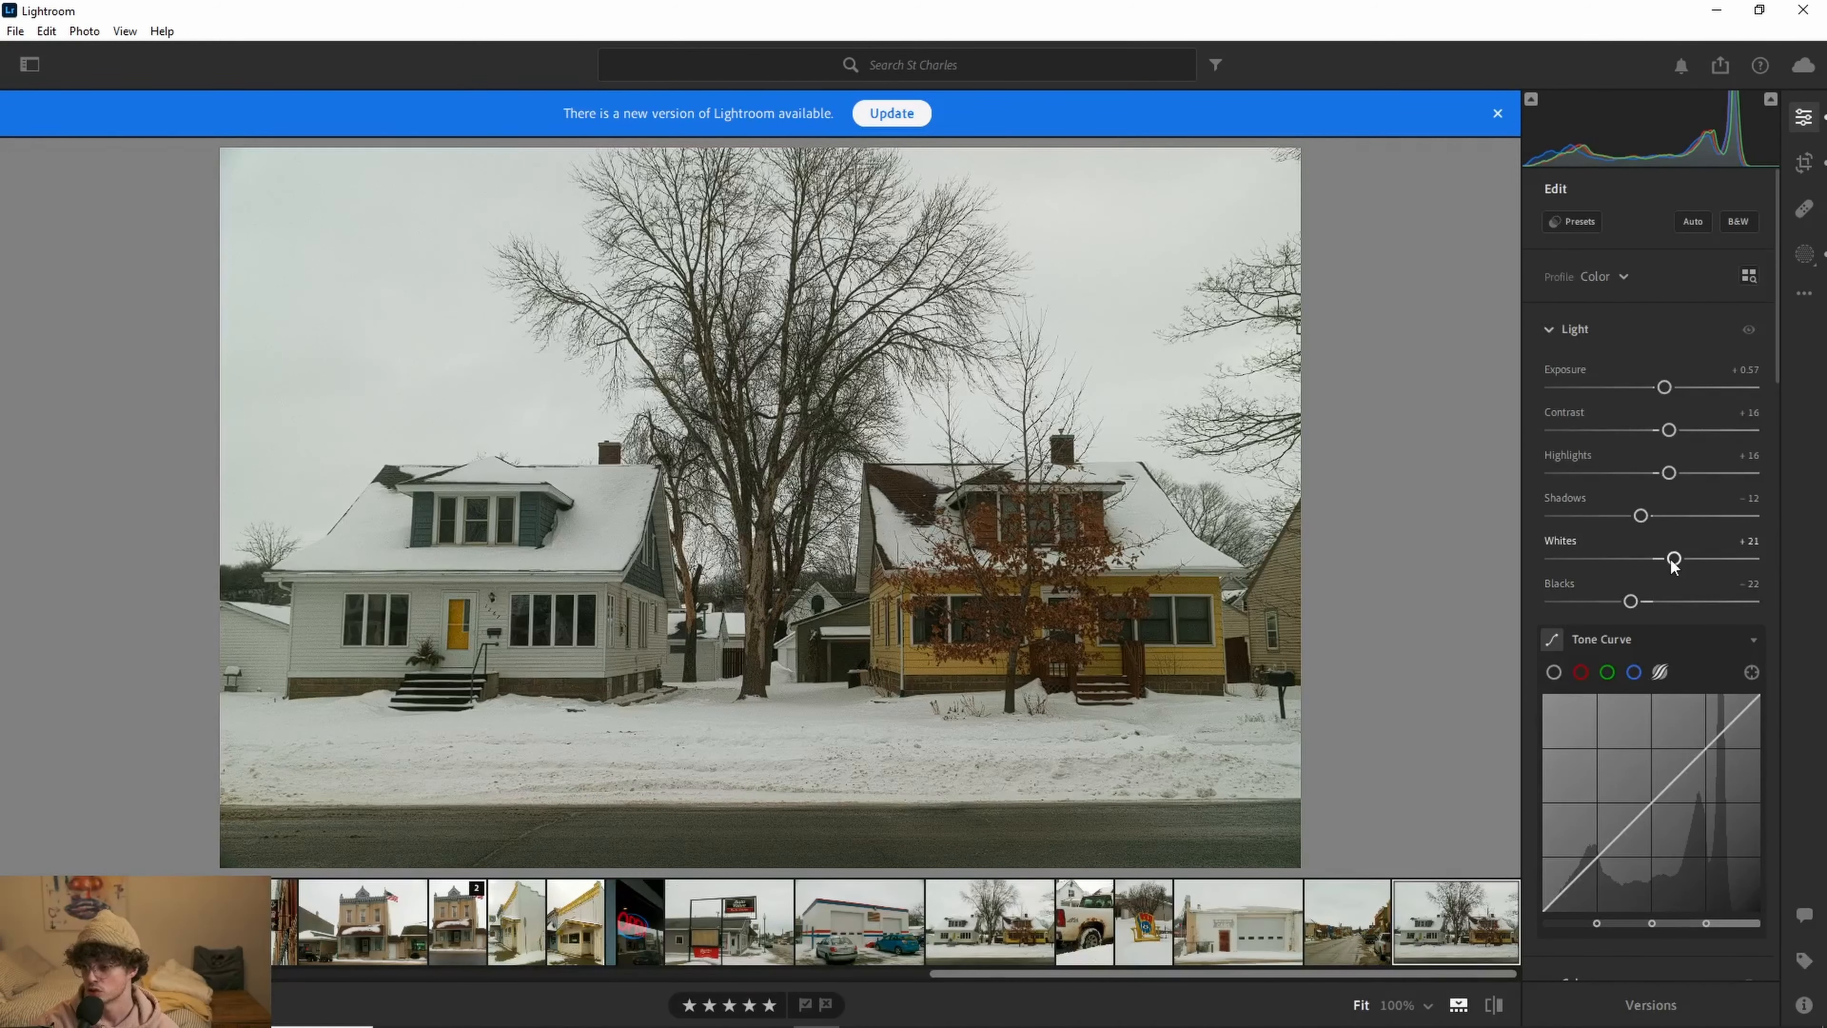
mouse_move(1673, 559)
mouse_down()
mouse_move(1749, 559)
mouse_move(1704, 559)
mouse_up()
mouse_move(1630, 605)
mouse_down()
mouse_move(1569, 606)
mouse_move(1626, 612)
mouse_up()
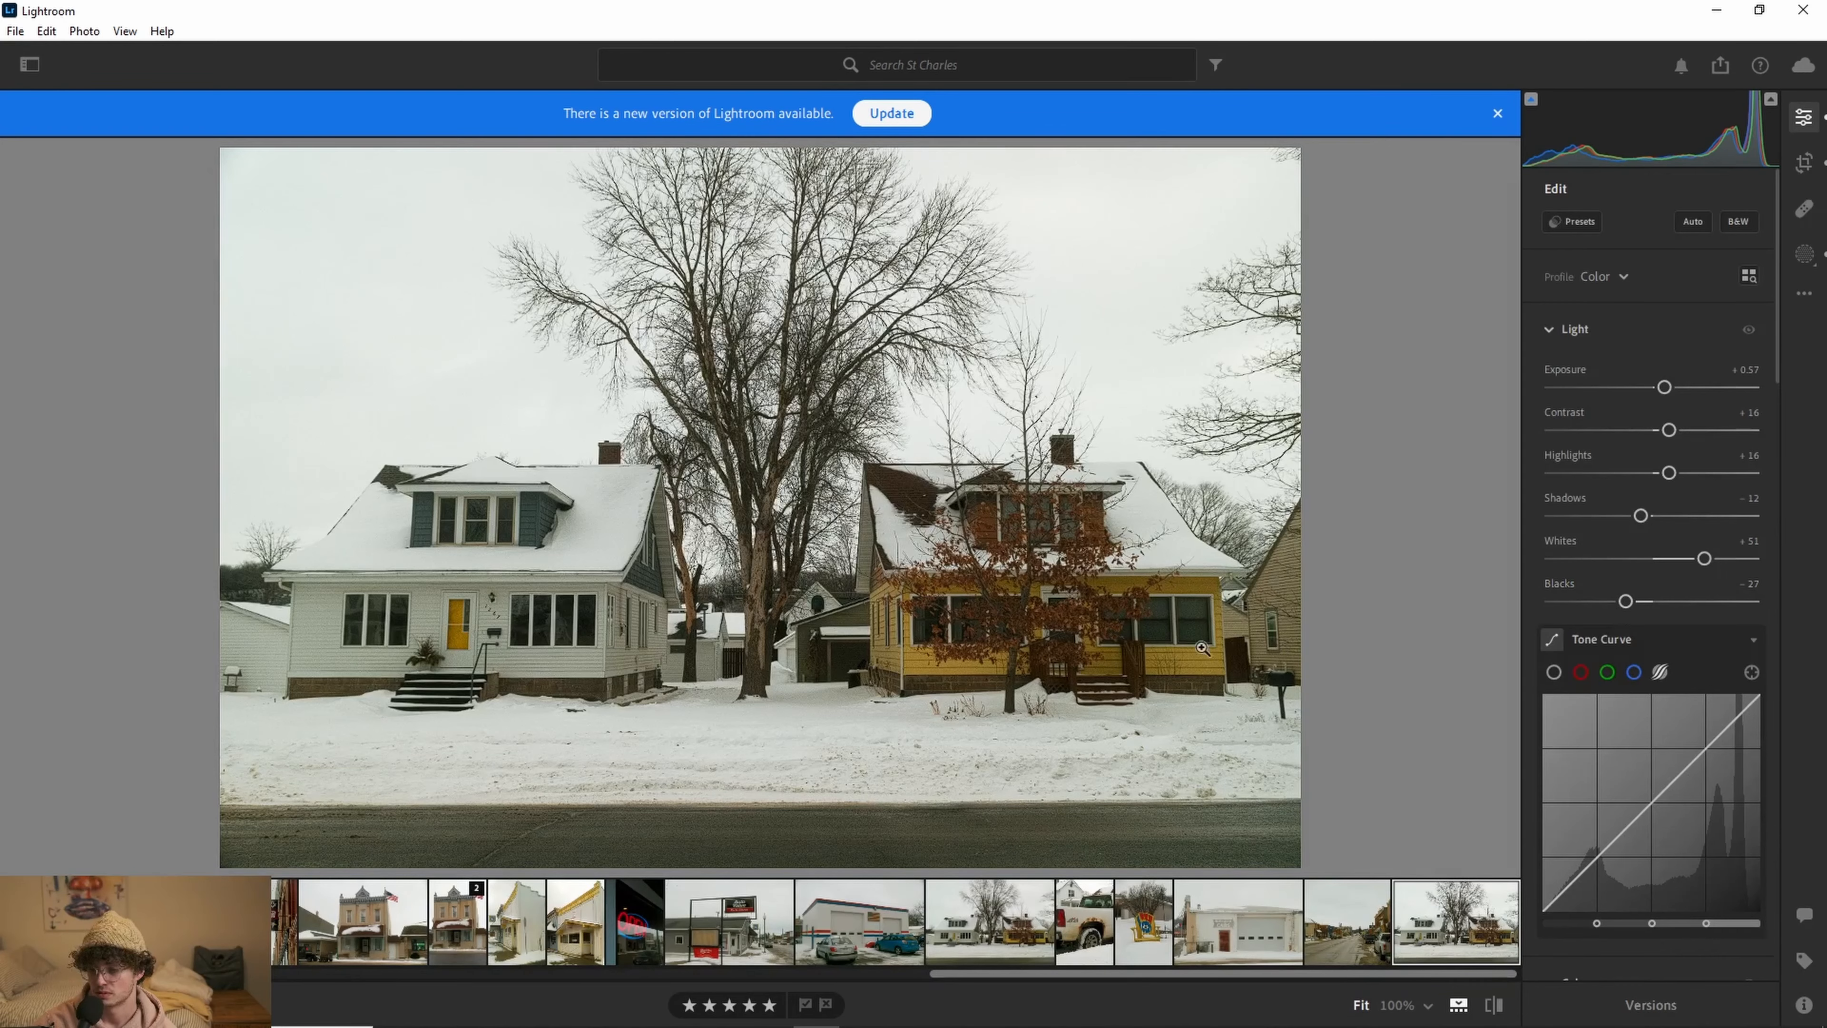
Step: Check the dark areas between the houses at 100% and set Blacks to −16, keeping Whites at +51
click(860, 665)
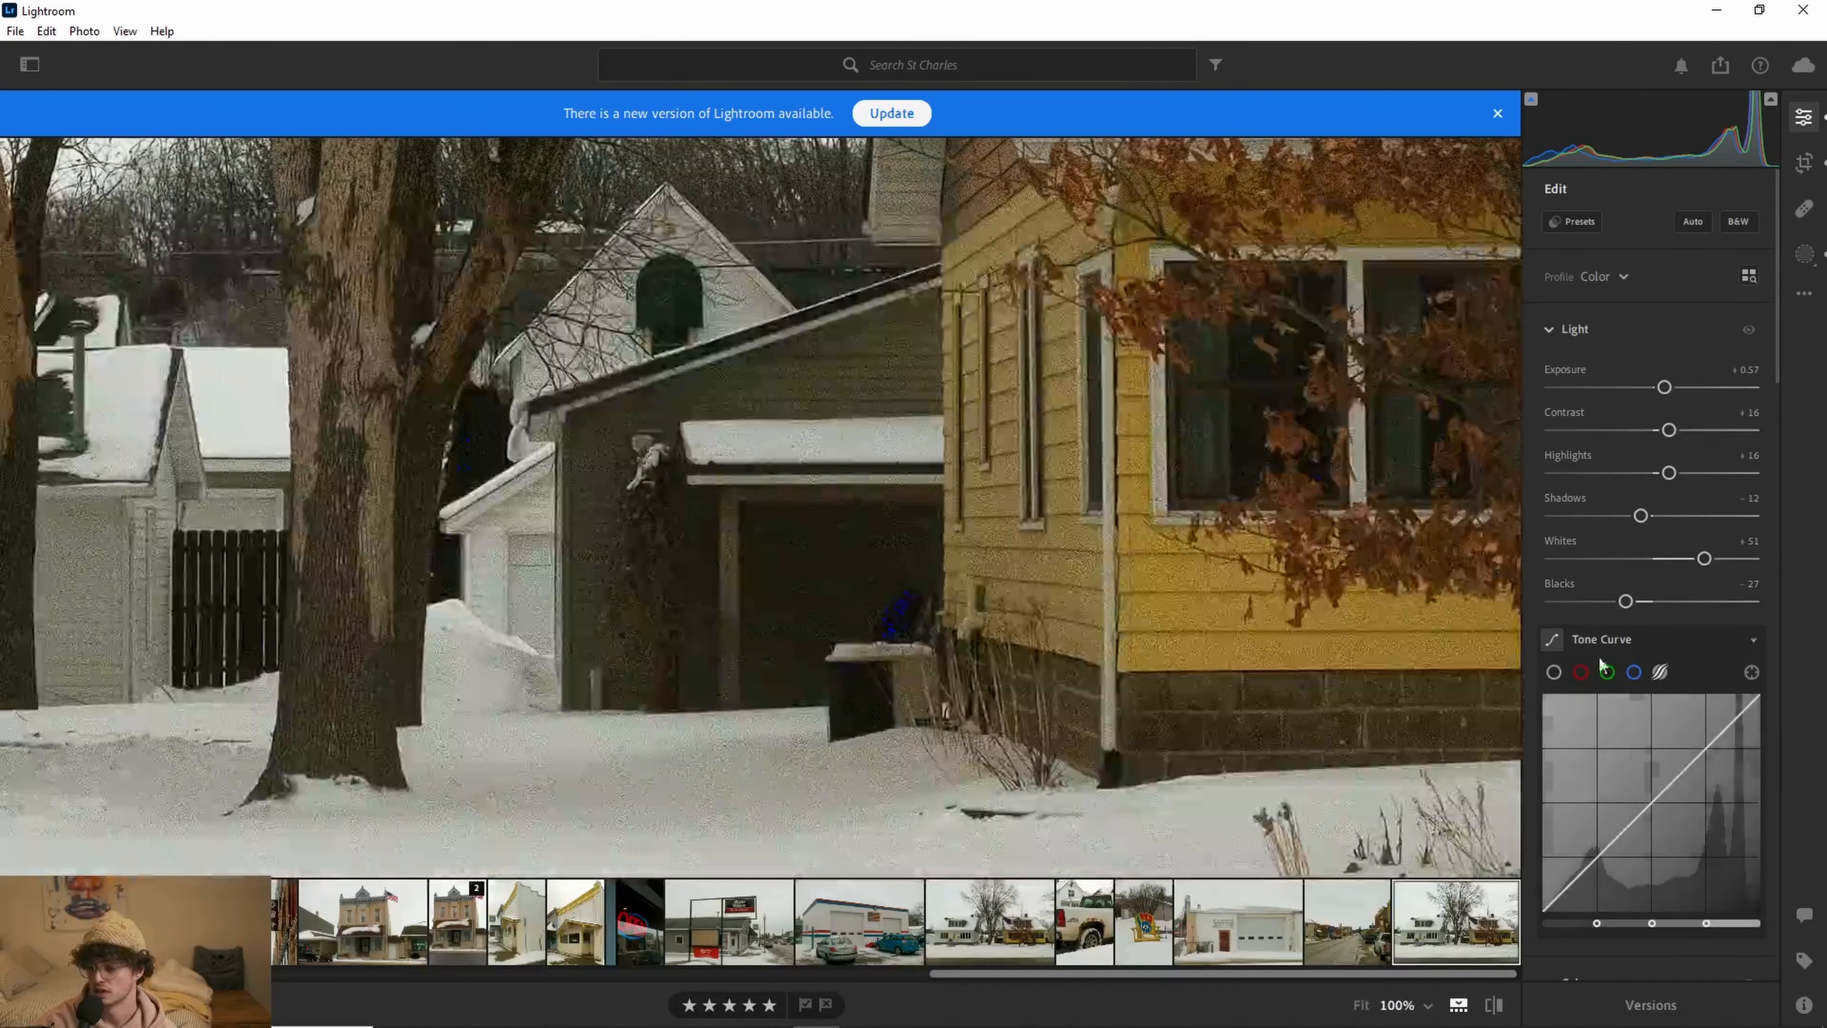
drag(1630, 607, 1632, 612)
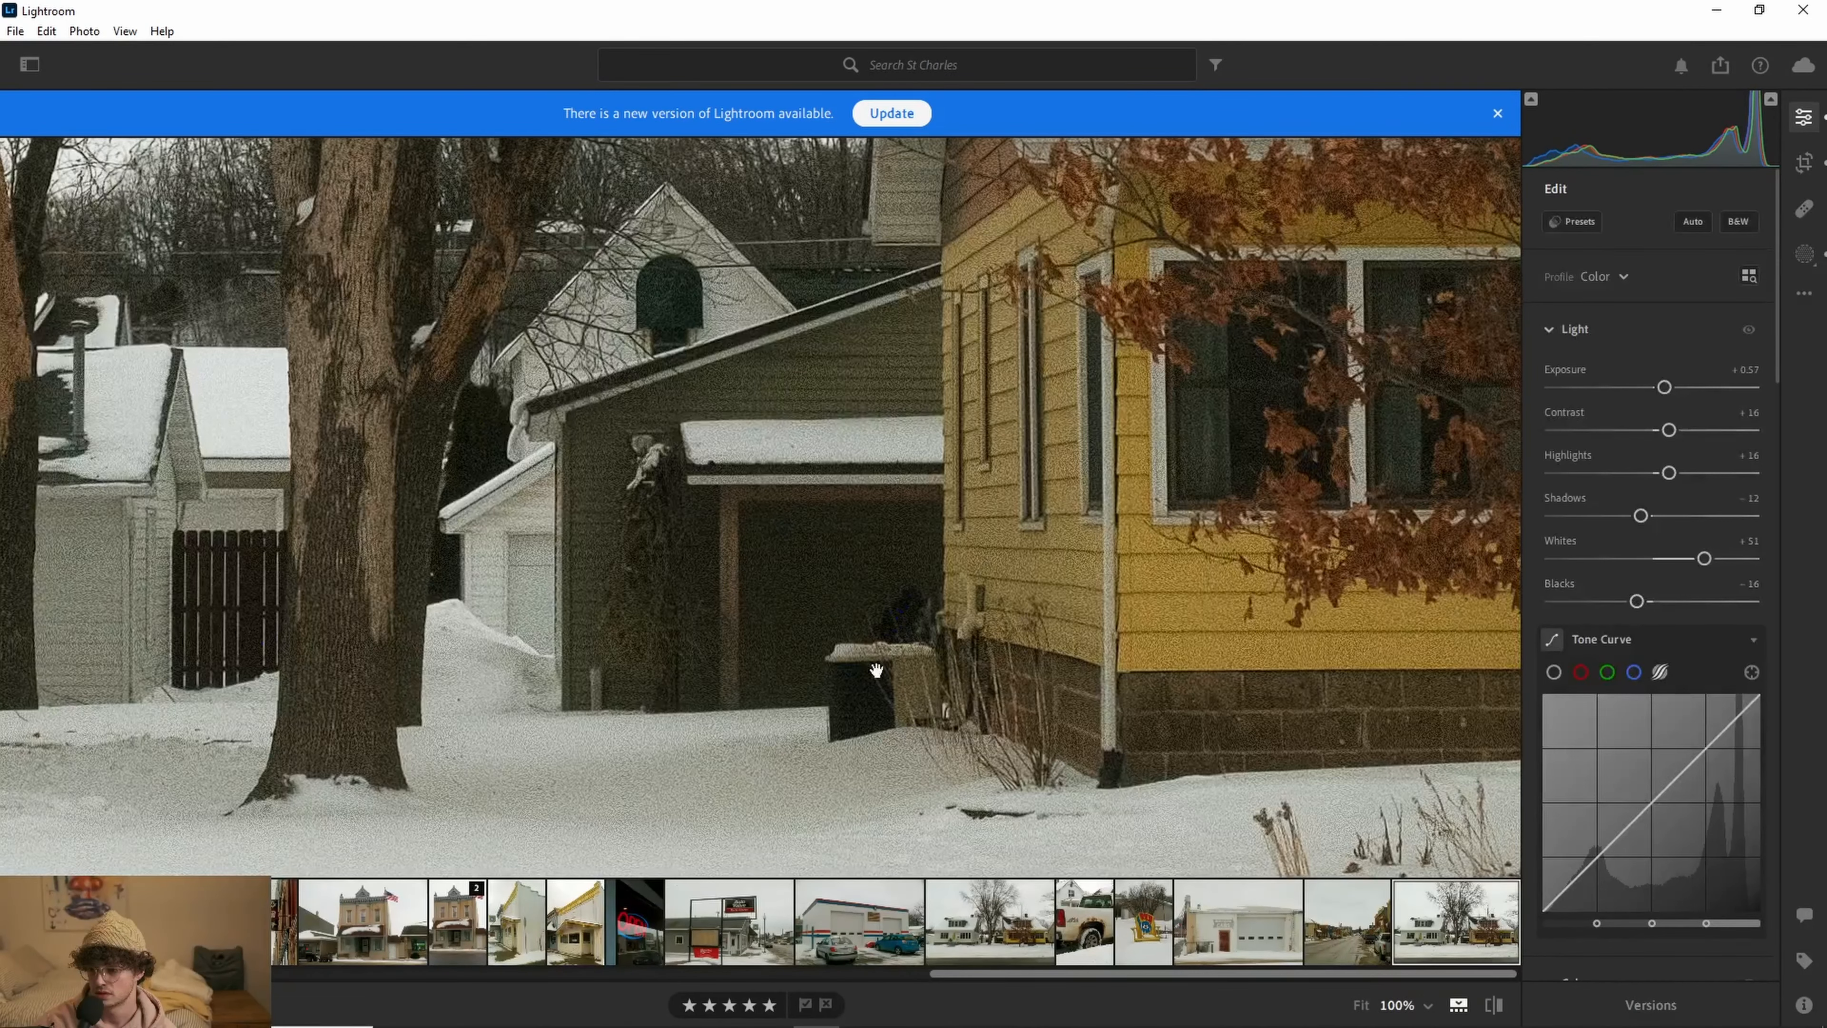
click(931, 589)
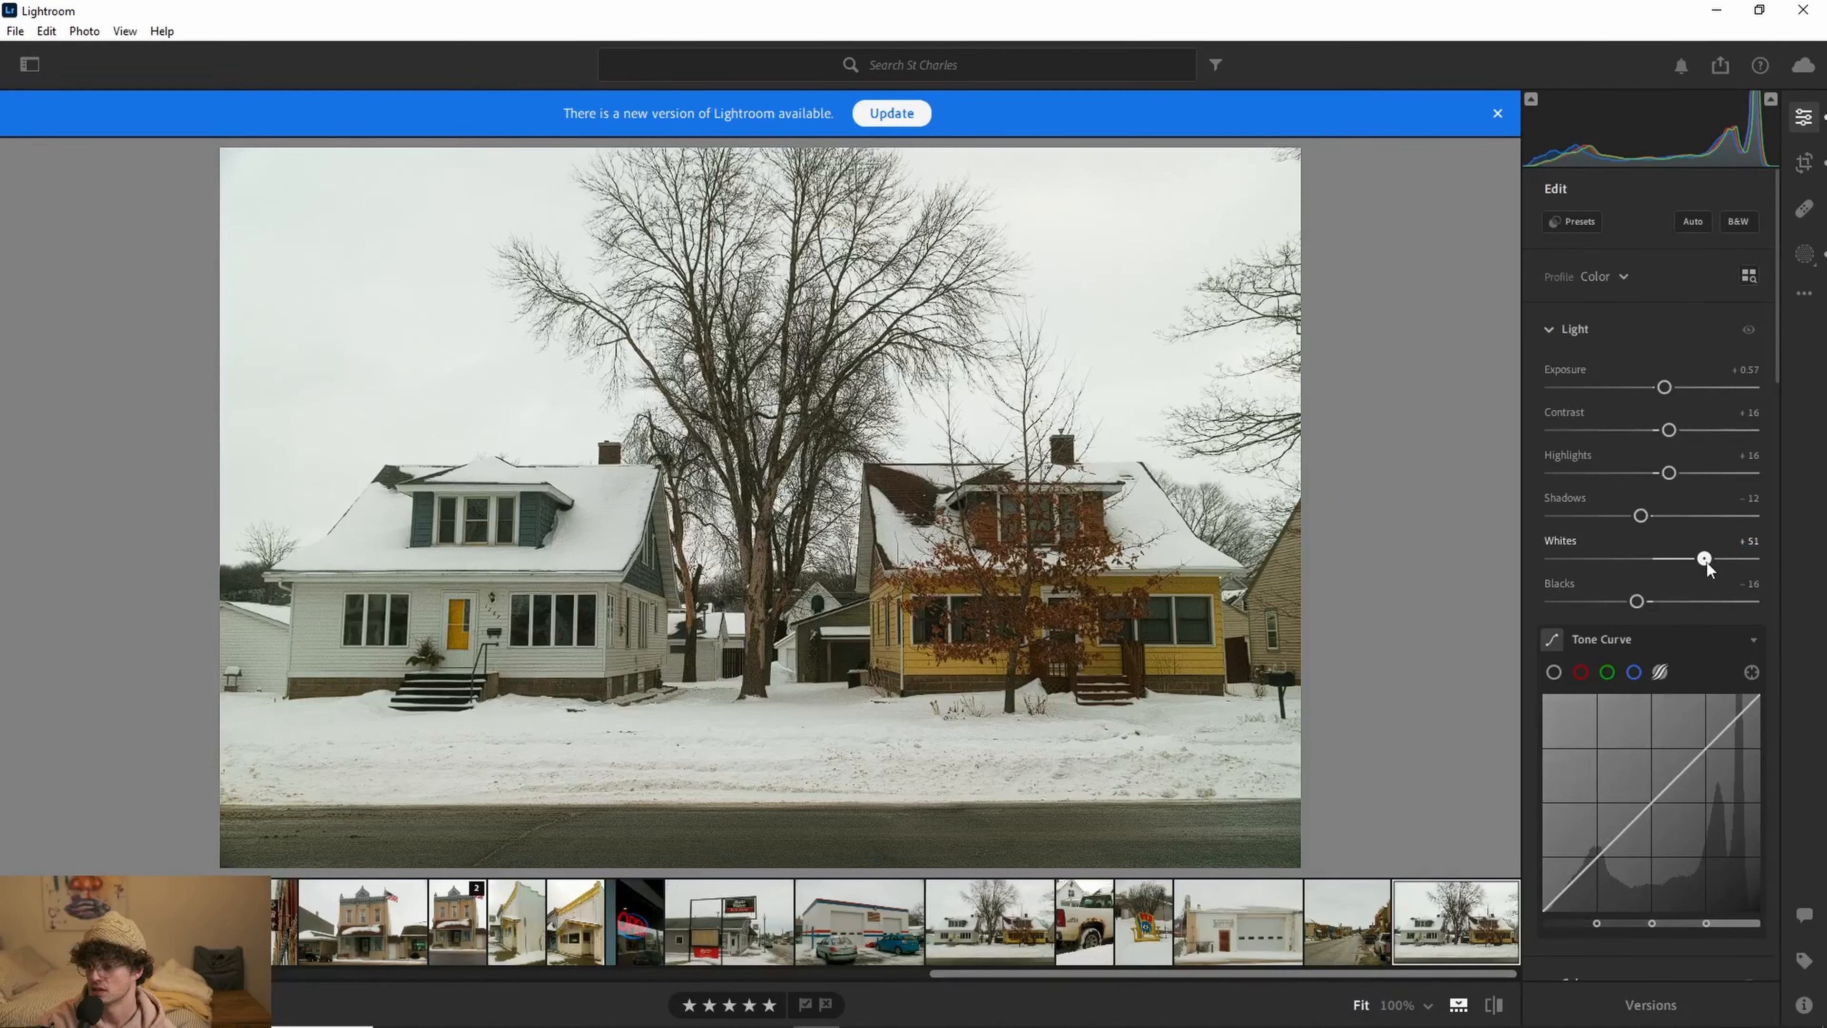
drag(1707, 563, 1707, 560)
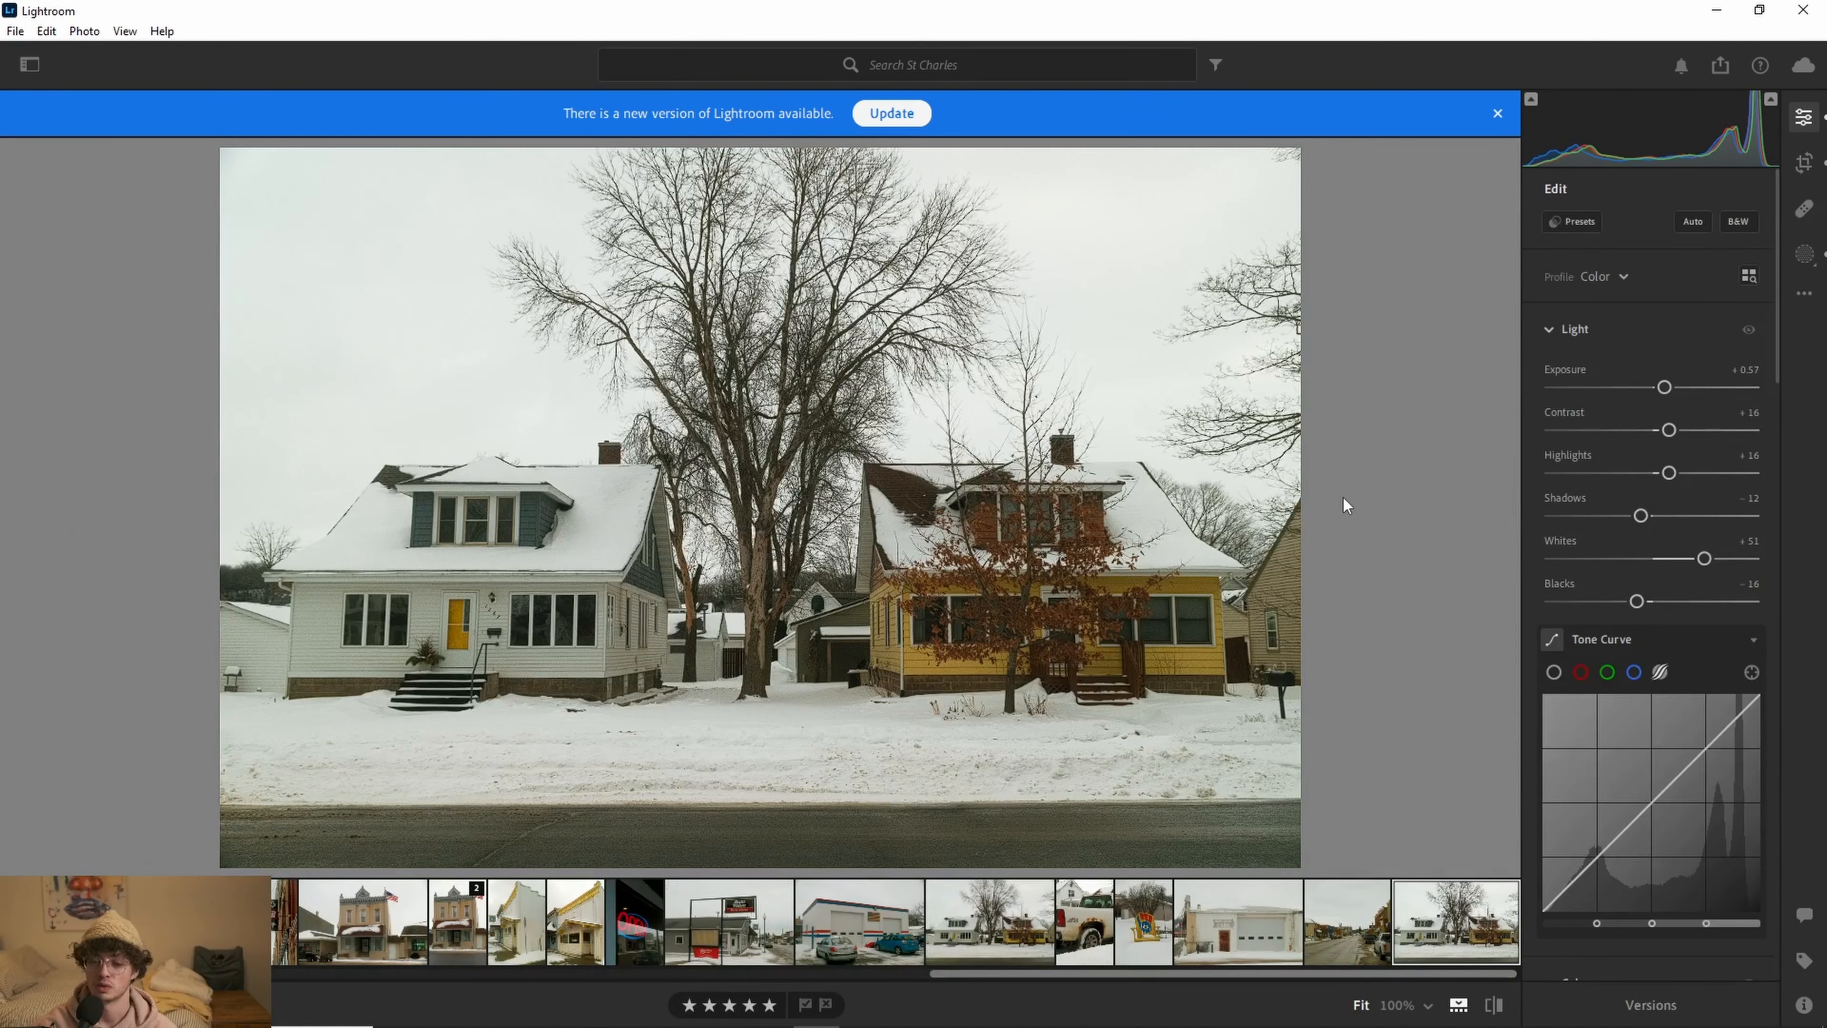
Step: Set the photo's Temp to +1, Tint to −5, Vibrance to +16 and overall Saturation to +14
scroll(1539, 720, down, 3)
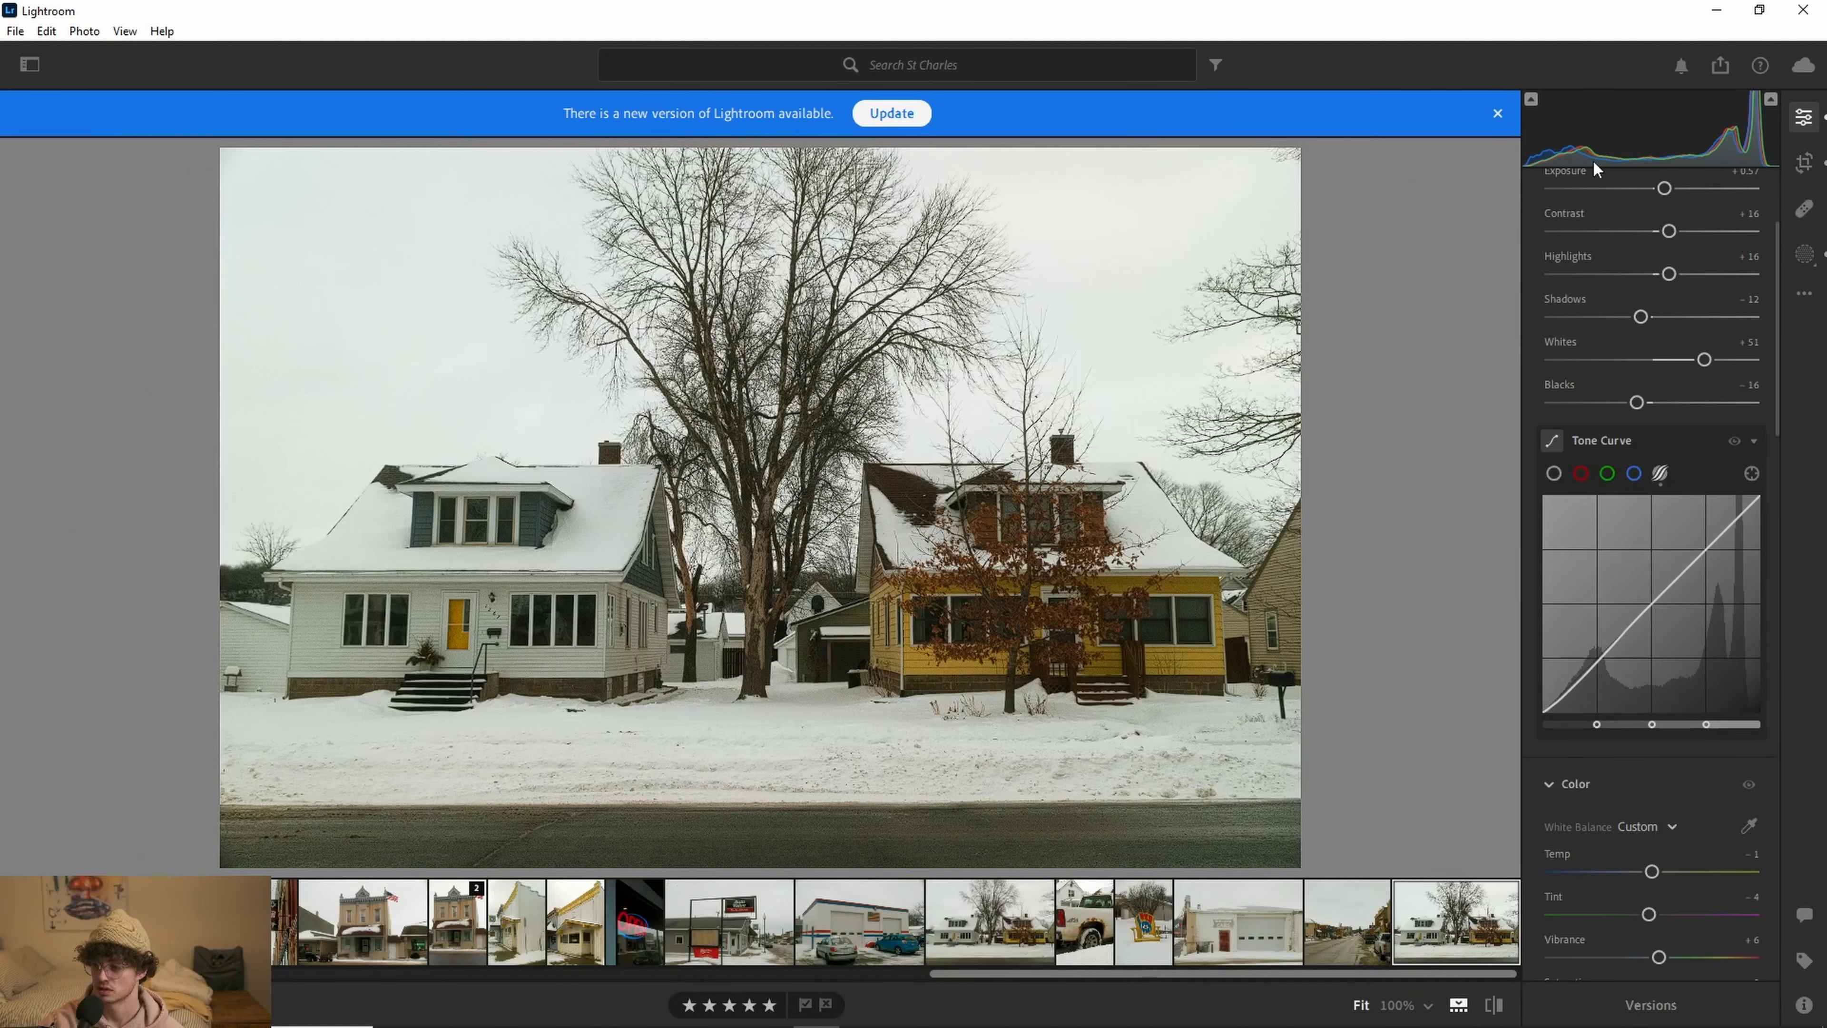
scroll(1738, 475, up, 3)
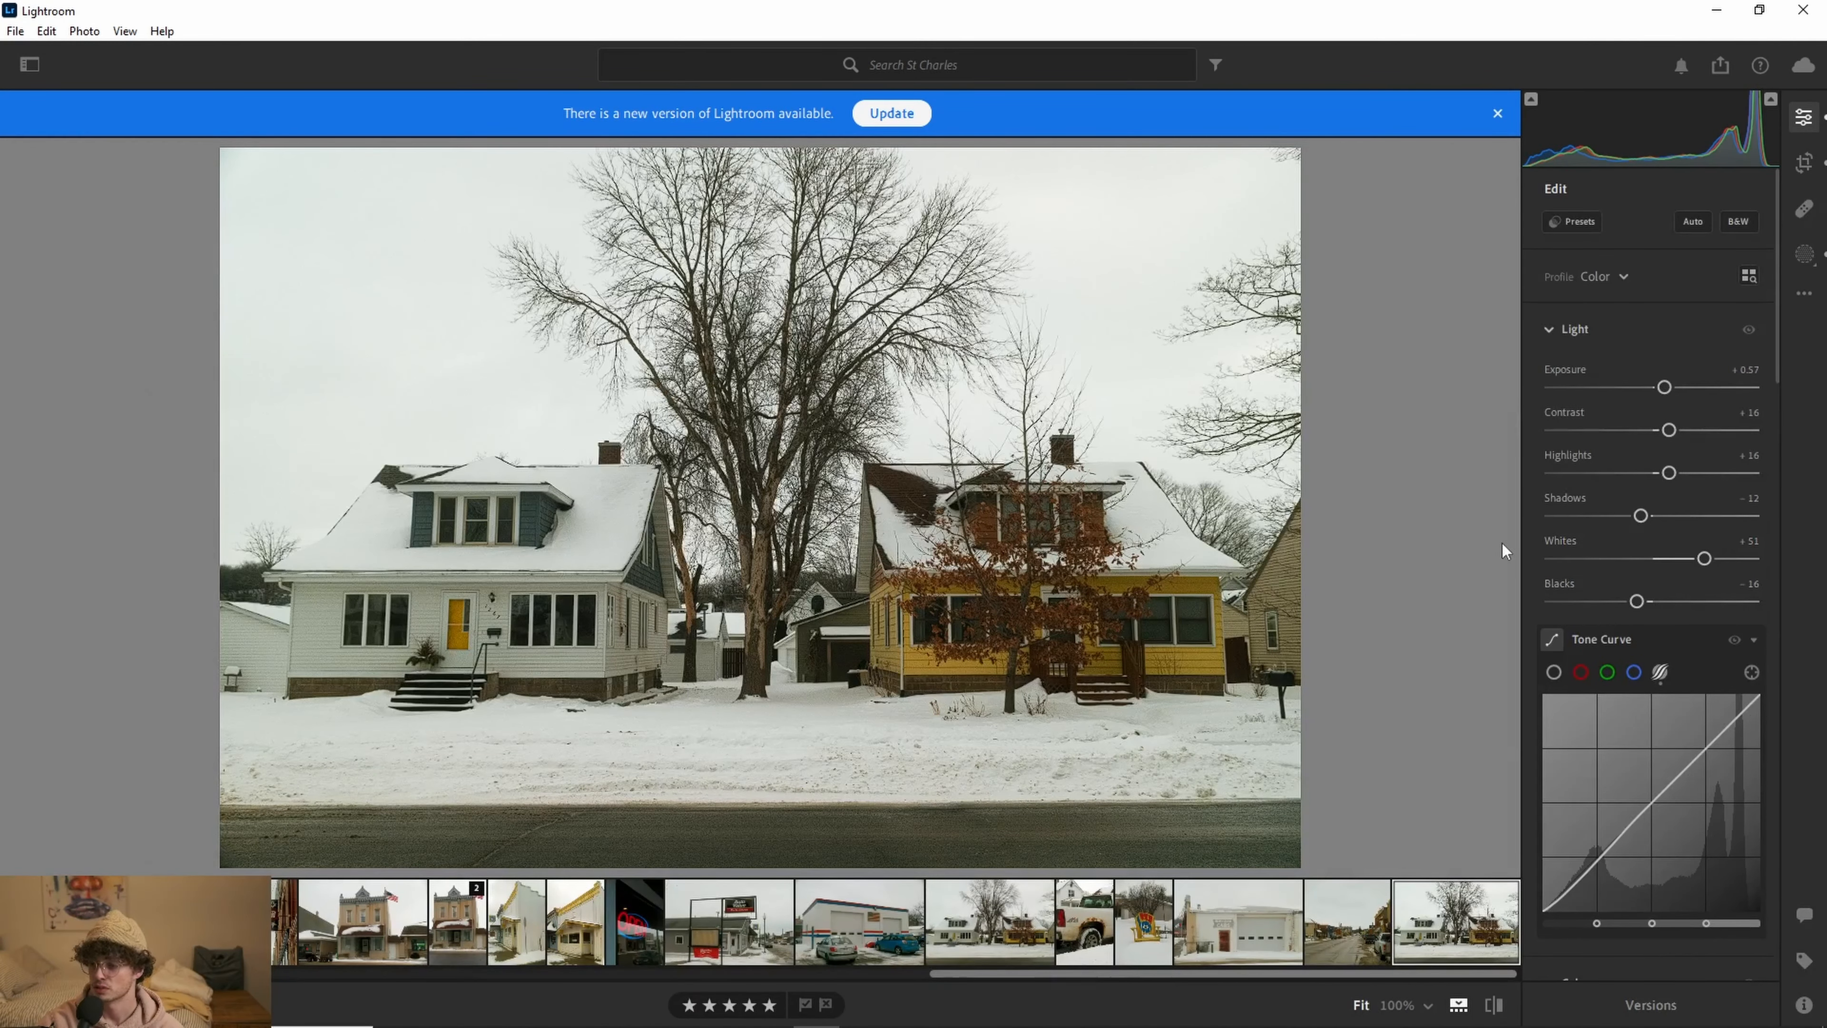
scroll(1653, 432, down, 8)
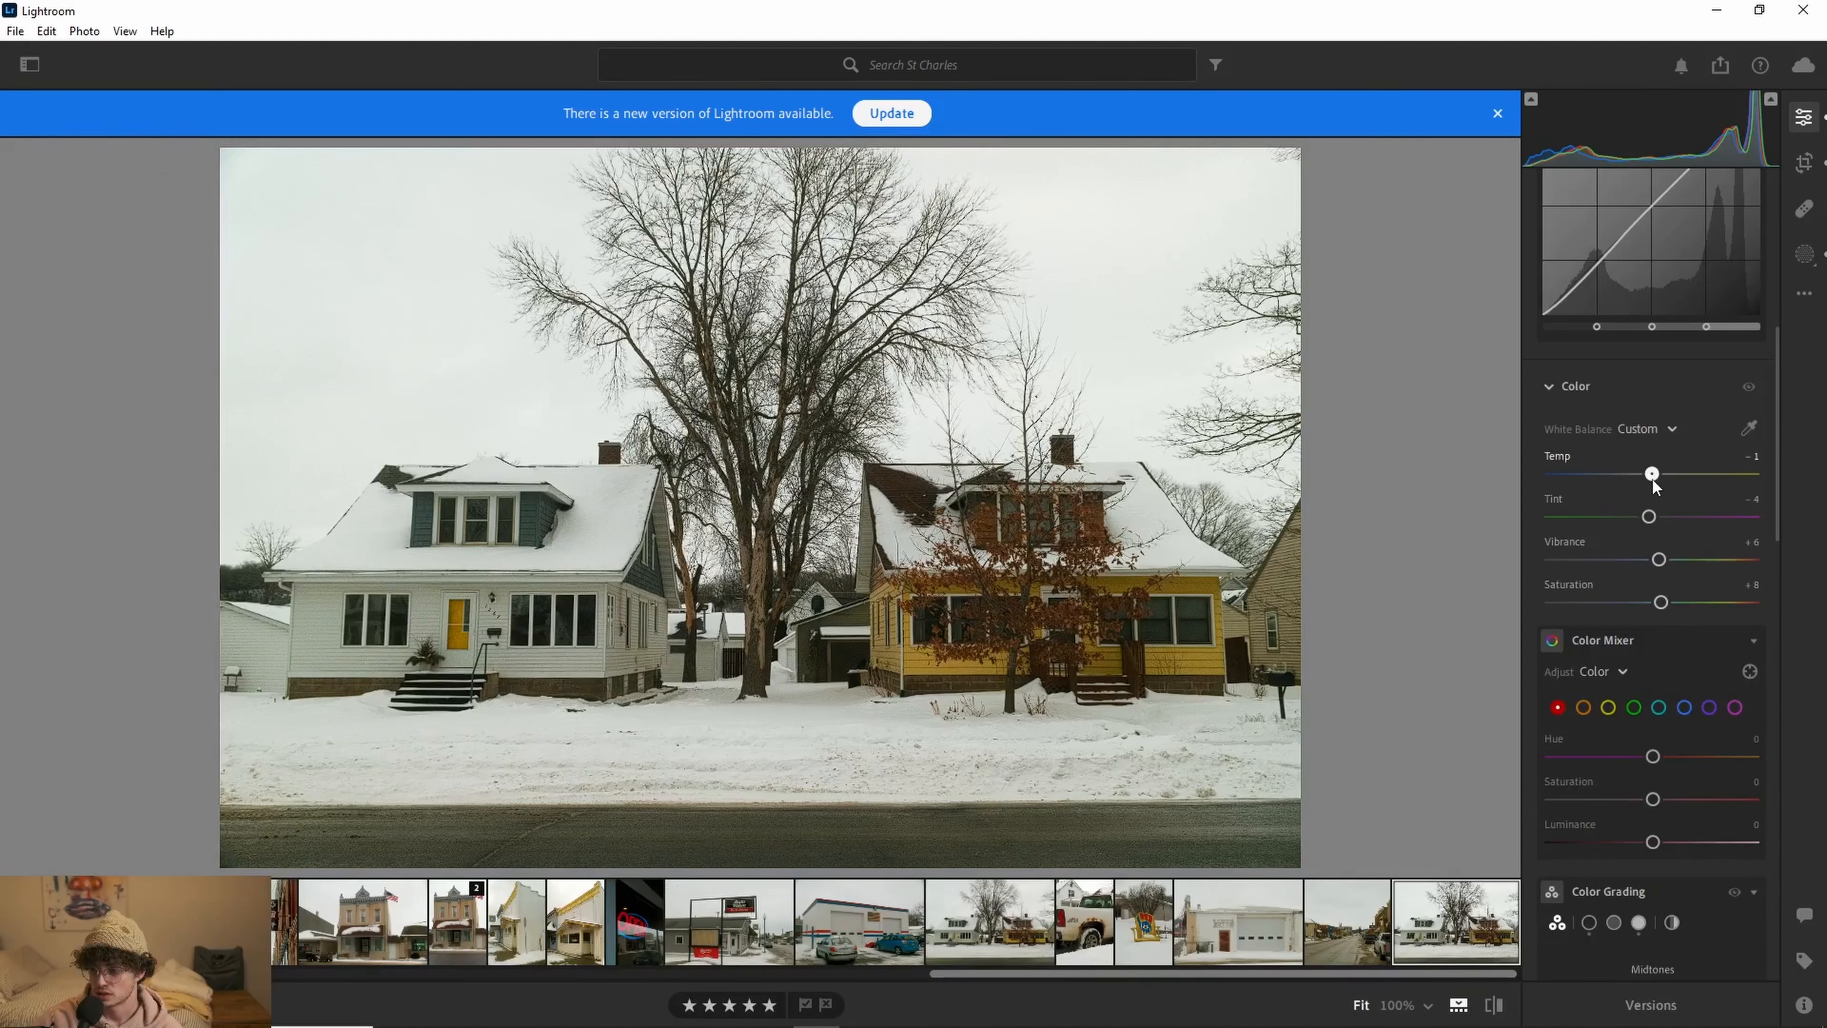
drag(1651, 475, 1658, 497)
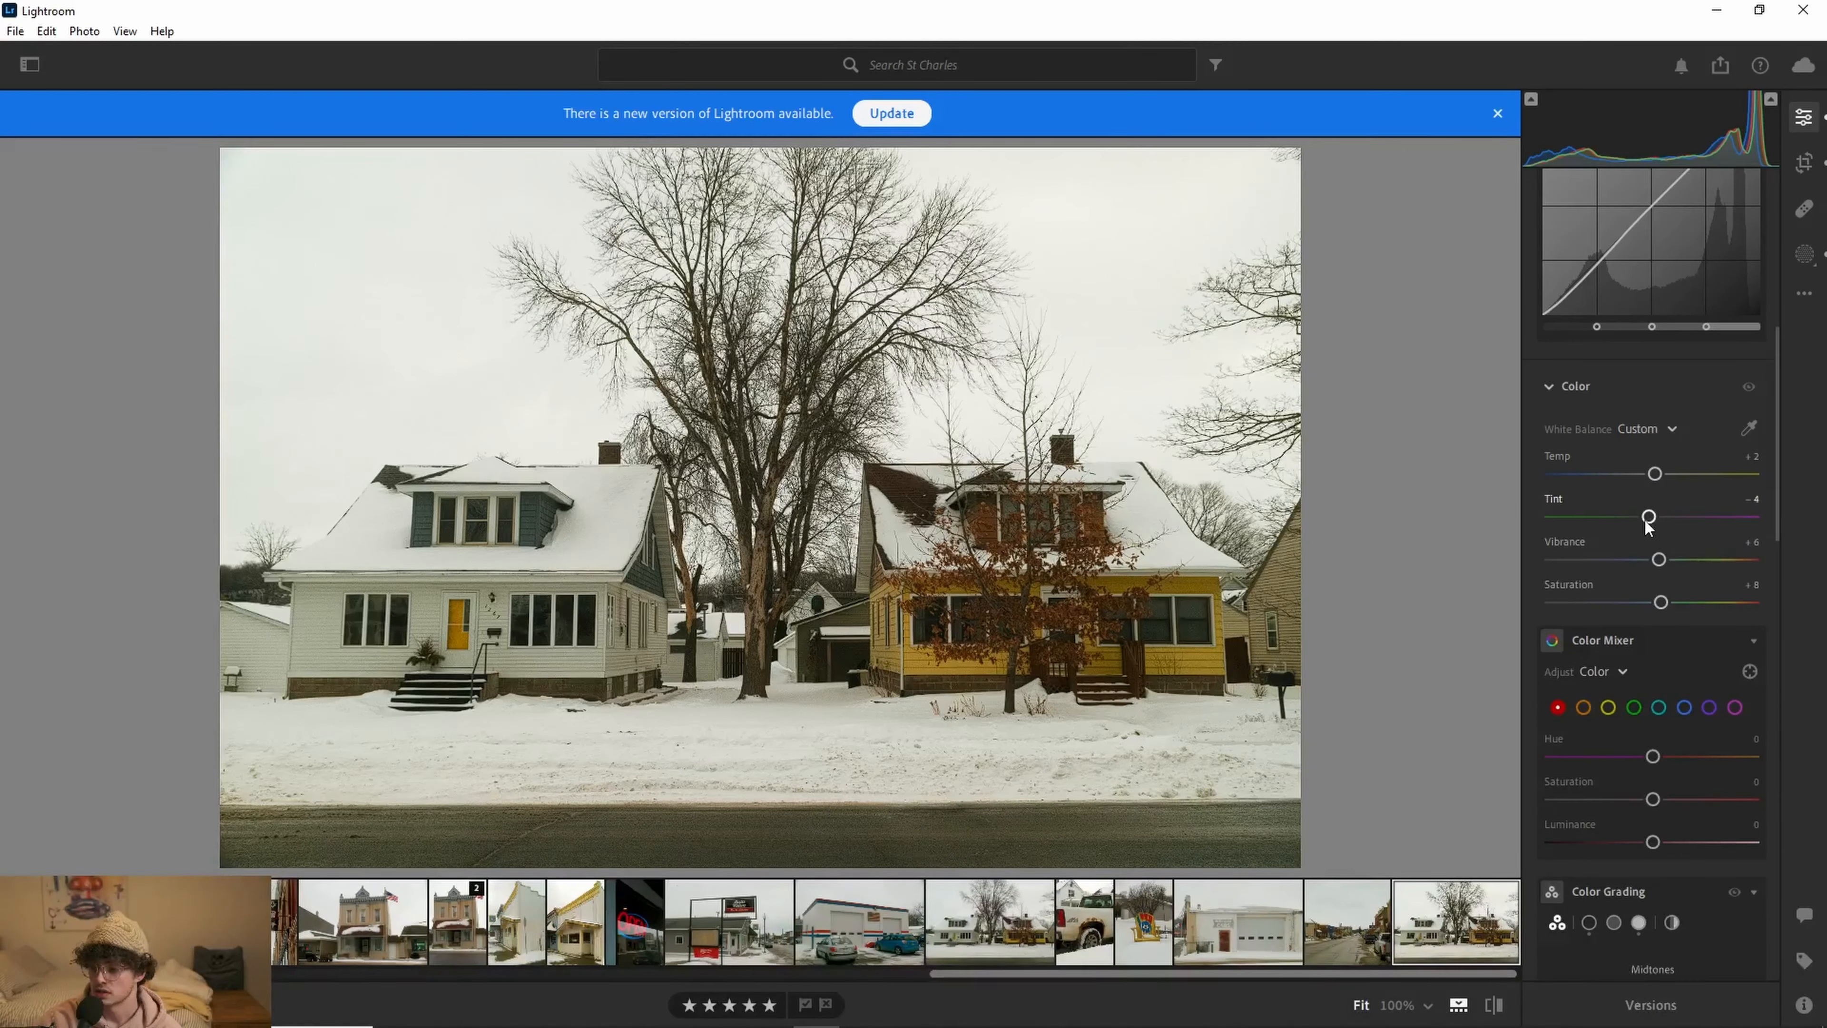
drag(1643, 523, 1645, 526)
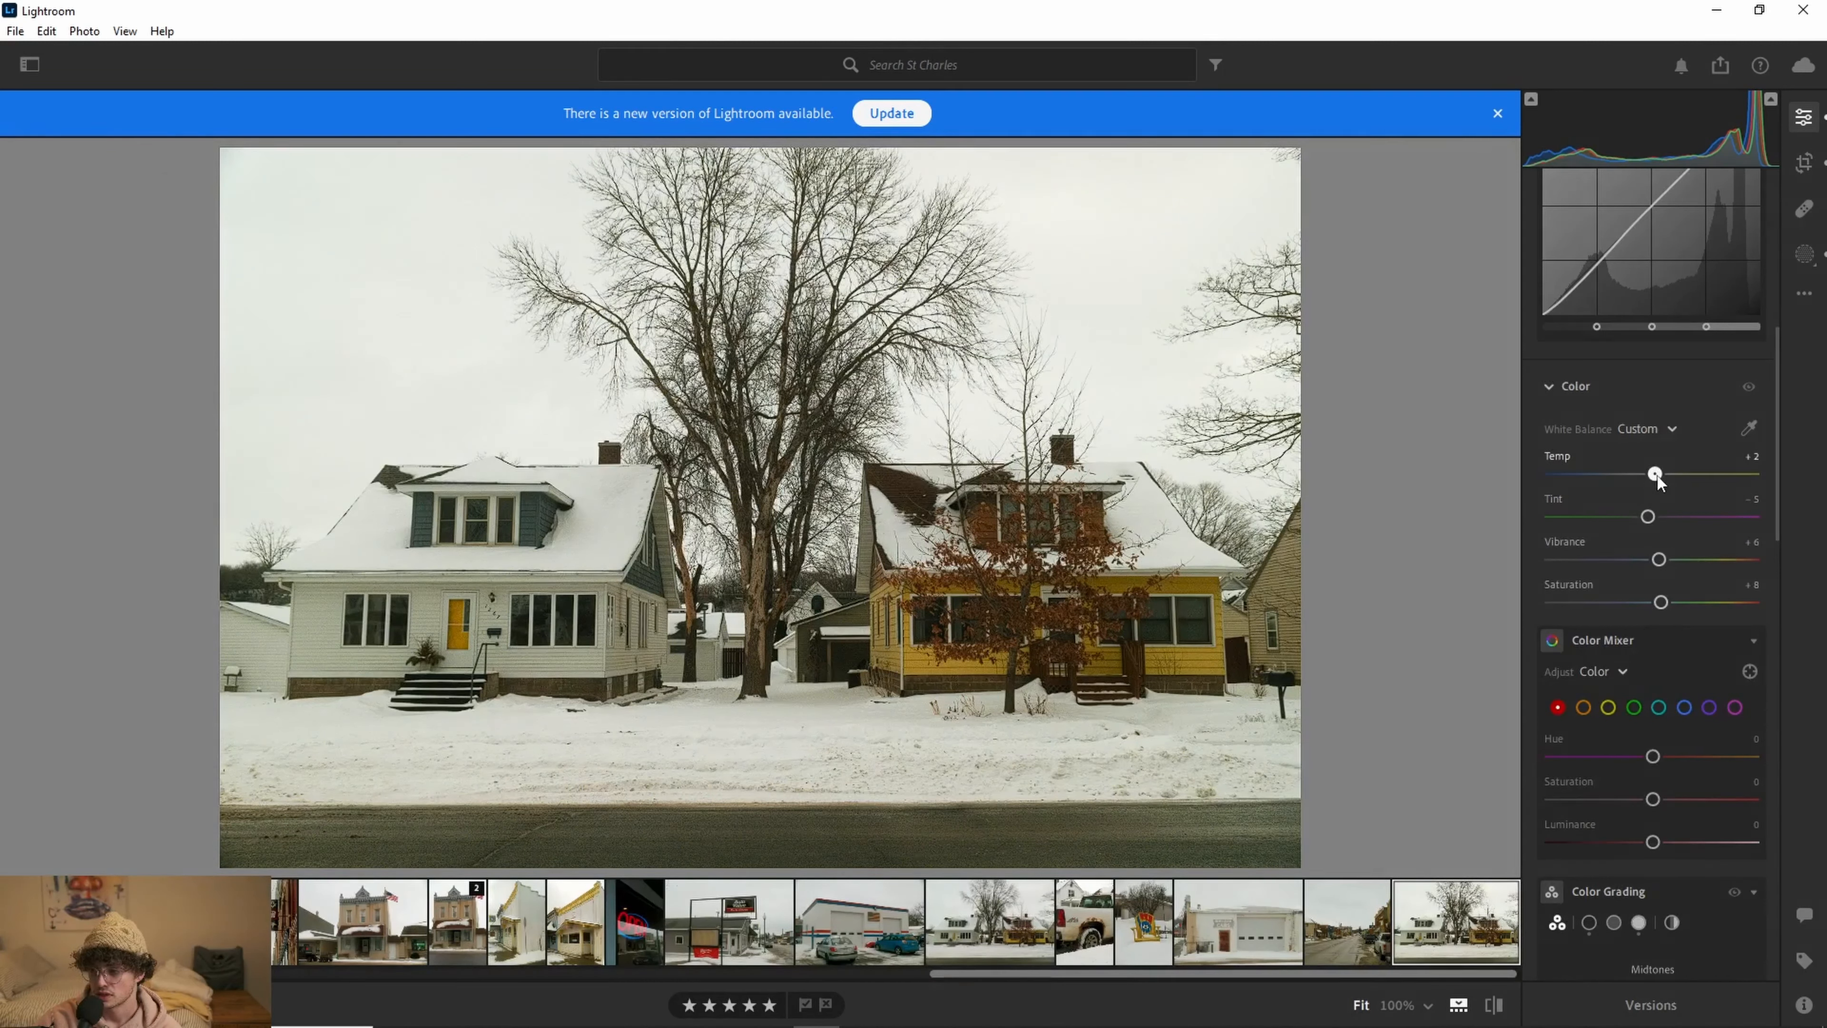
click(1744, 463)
text(1)
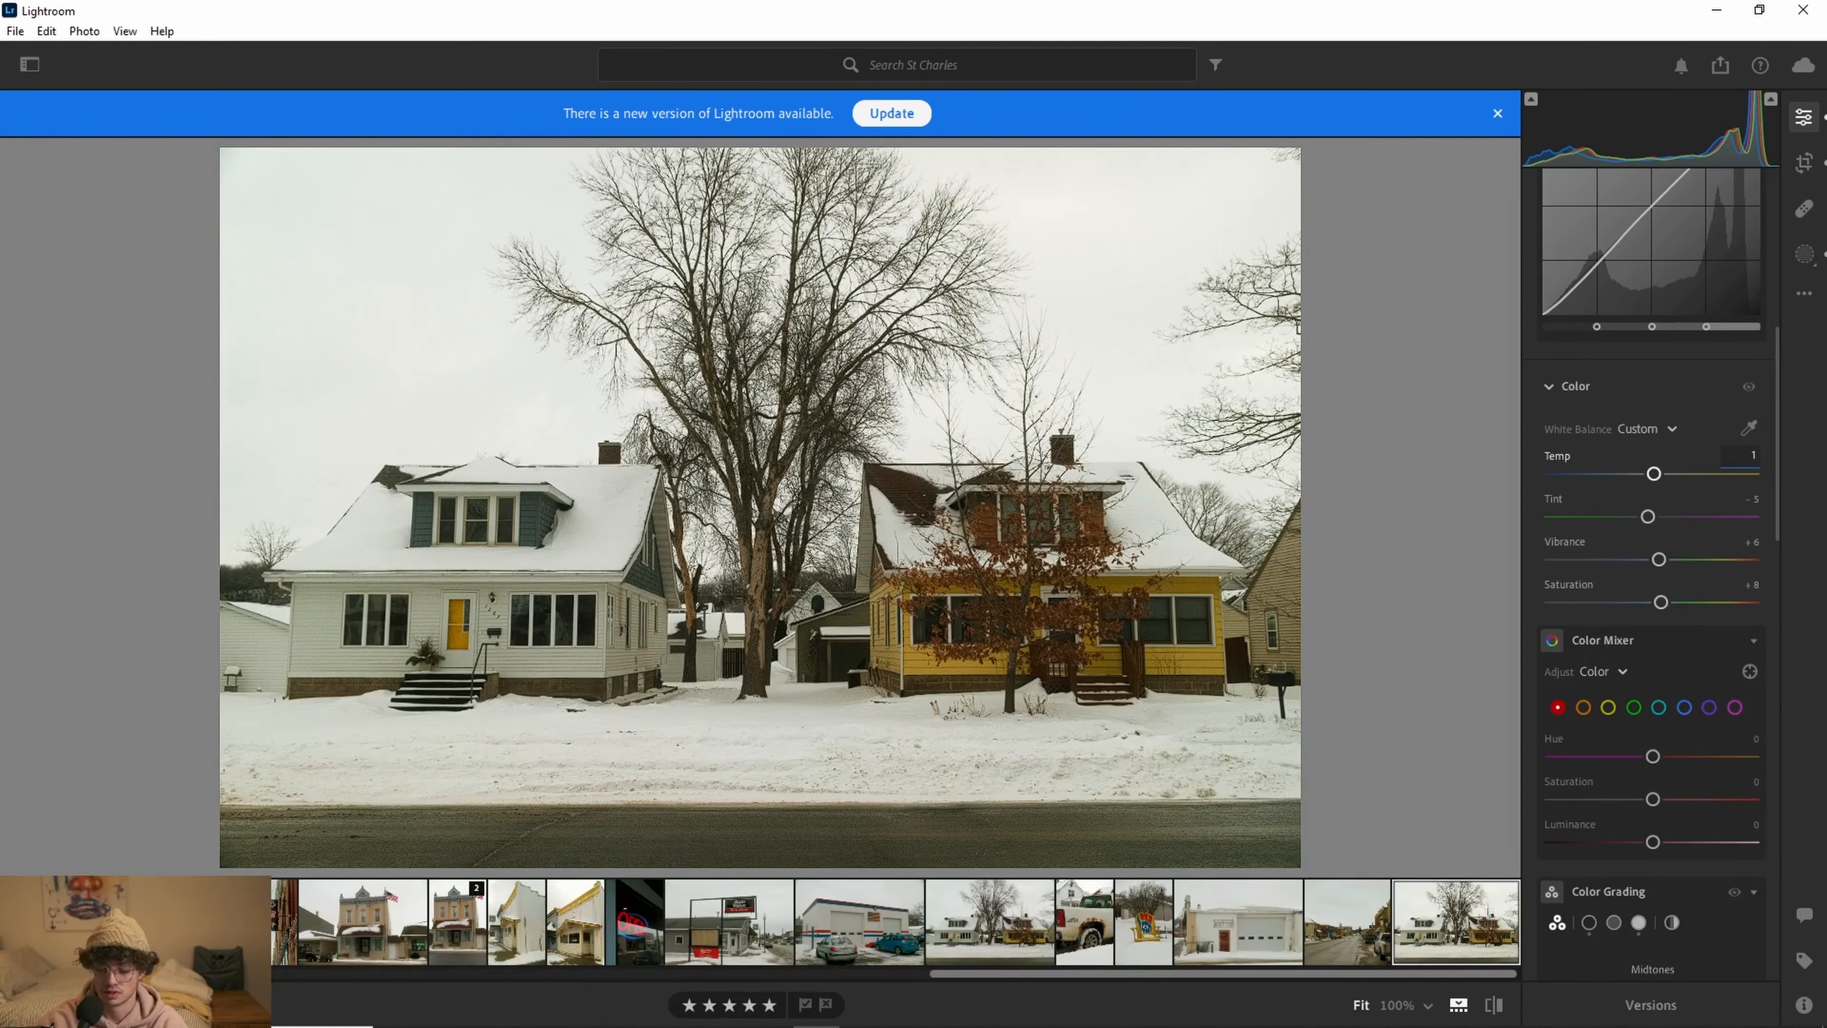
key(Return)
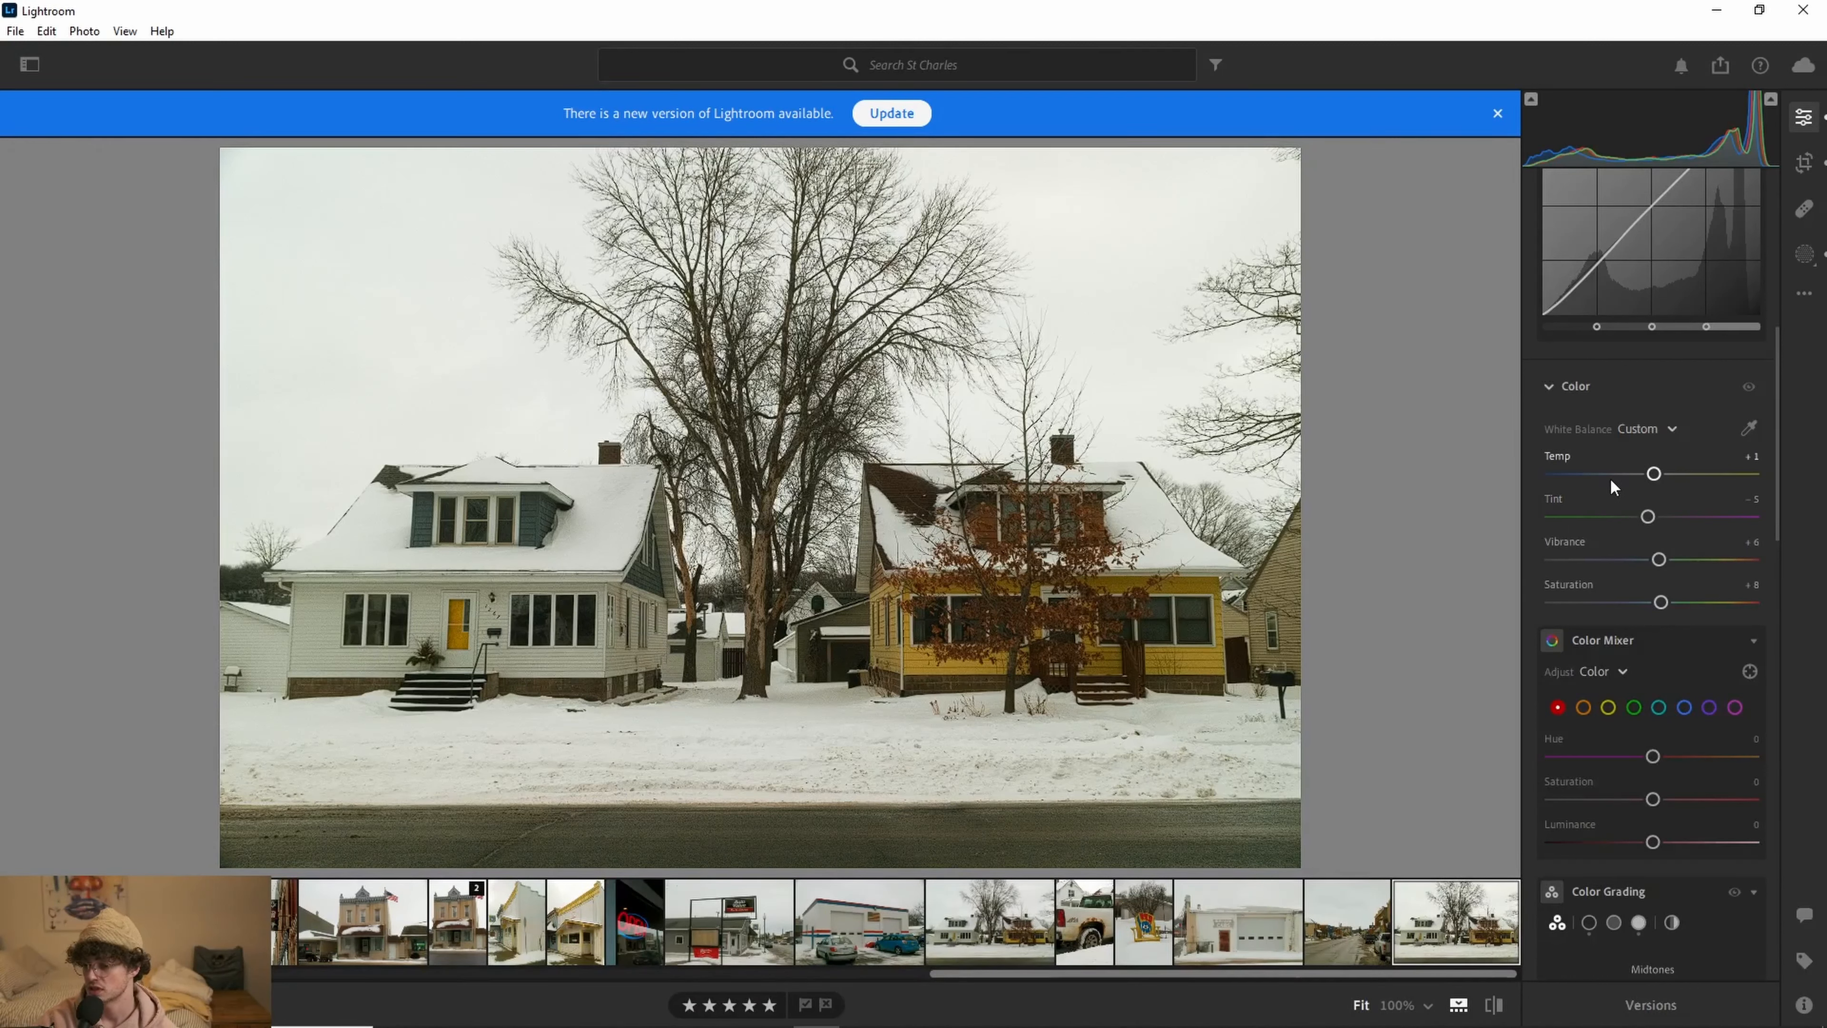
drag(1659, 560, 1667, 602)
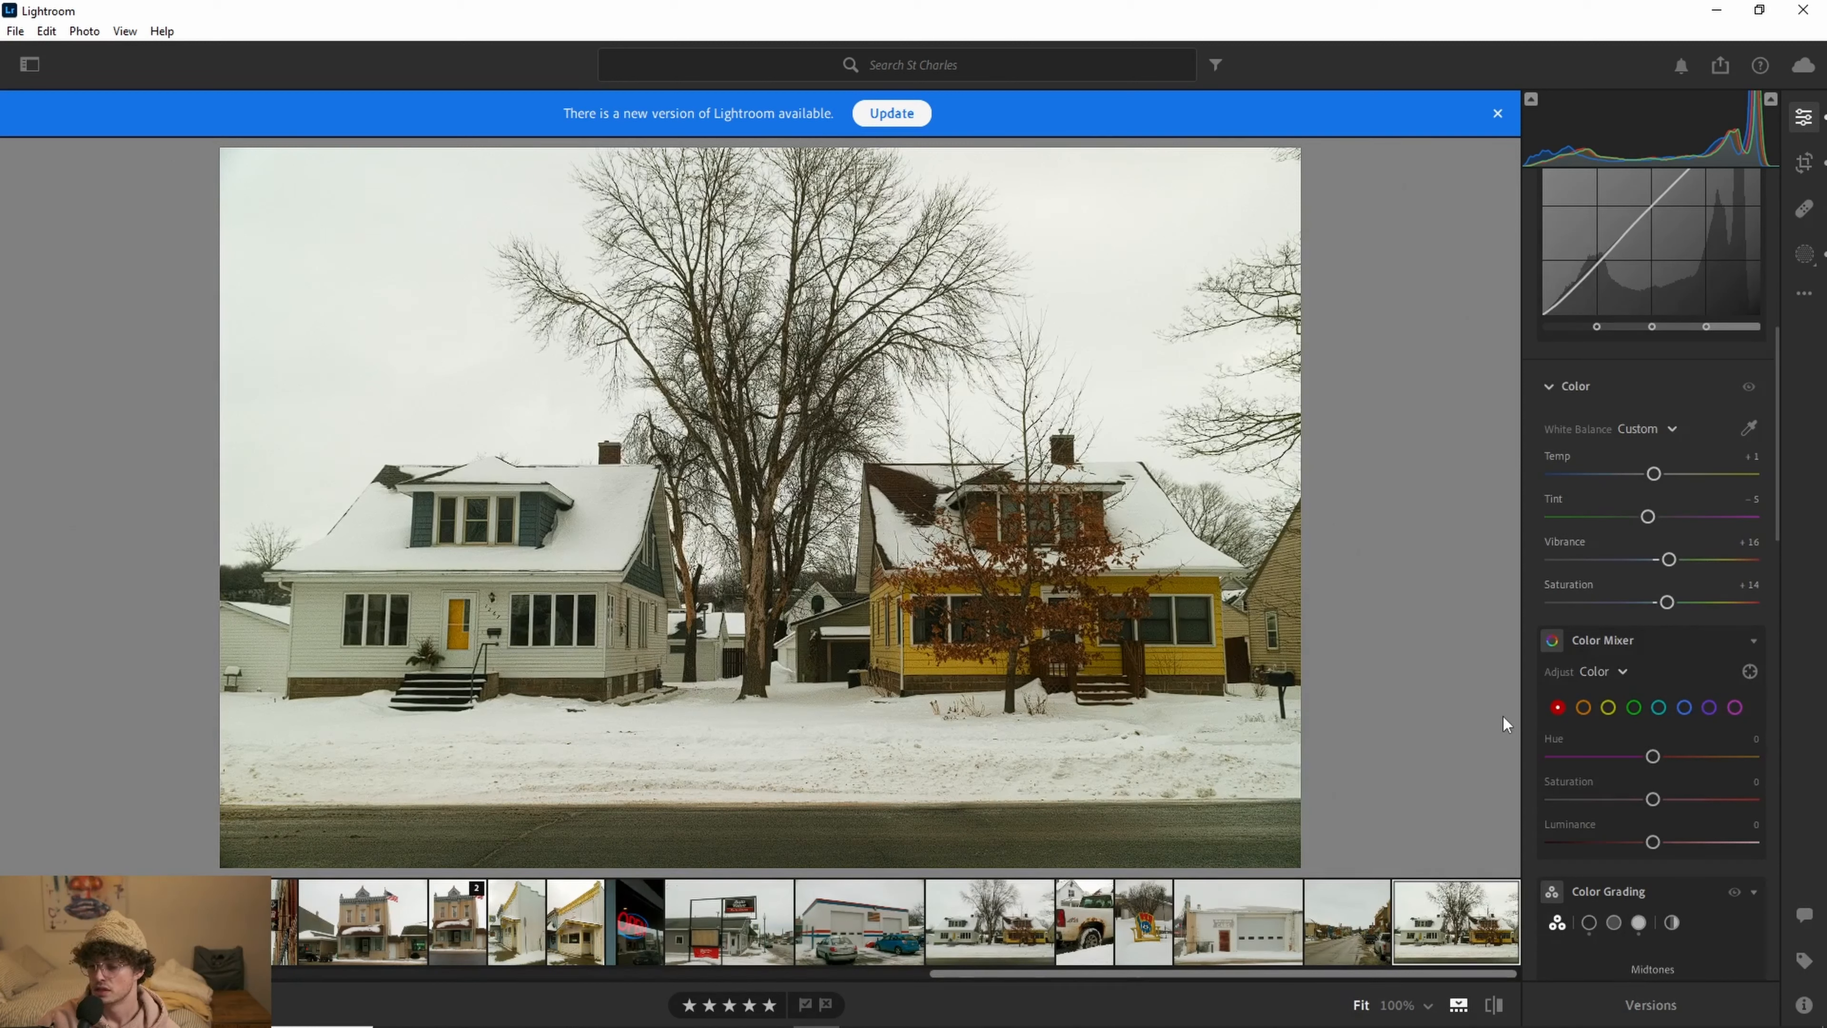
Step: Set the yellow Saturation to +23 and yellow Luminance to +11 in the Color Mixer
click(1607, 708)
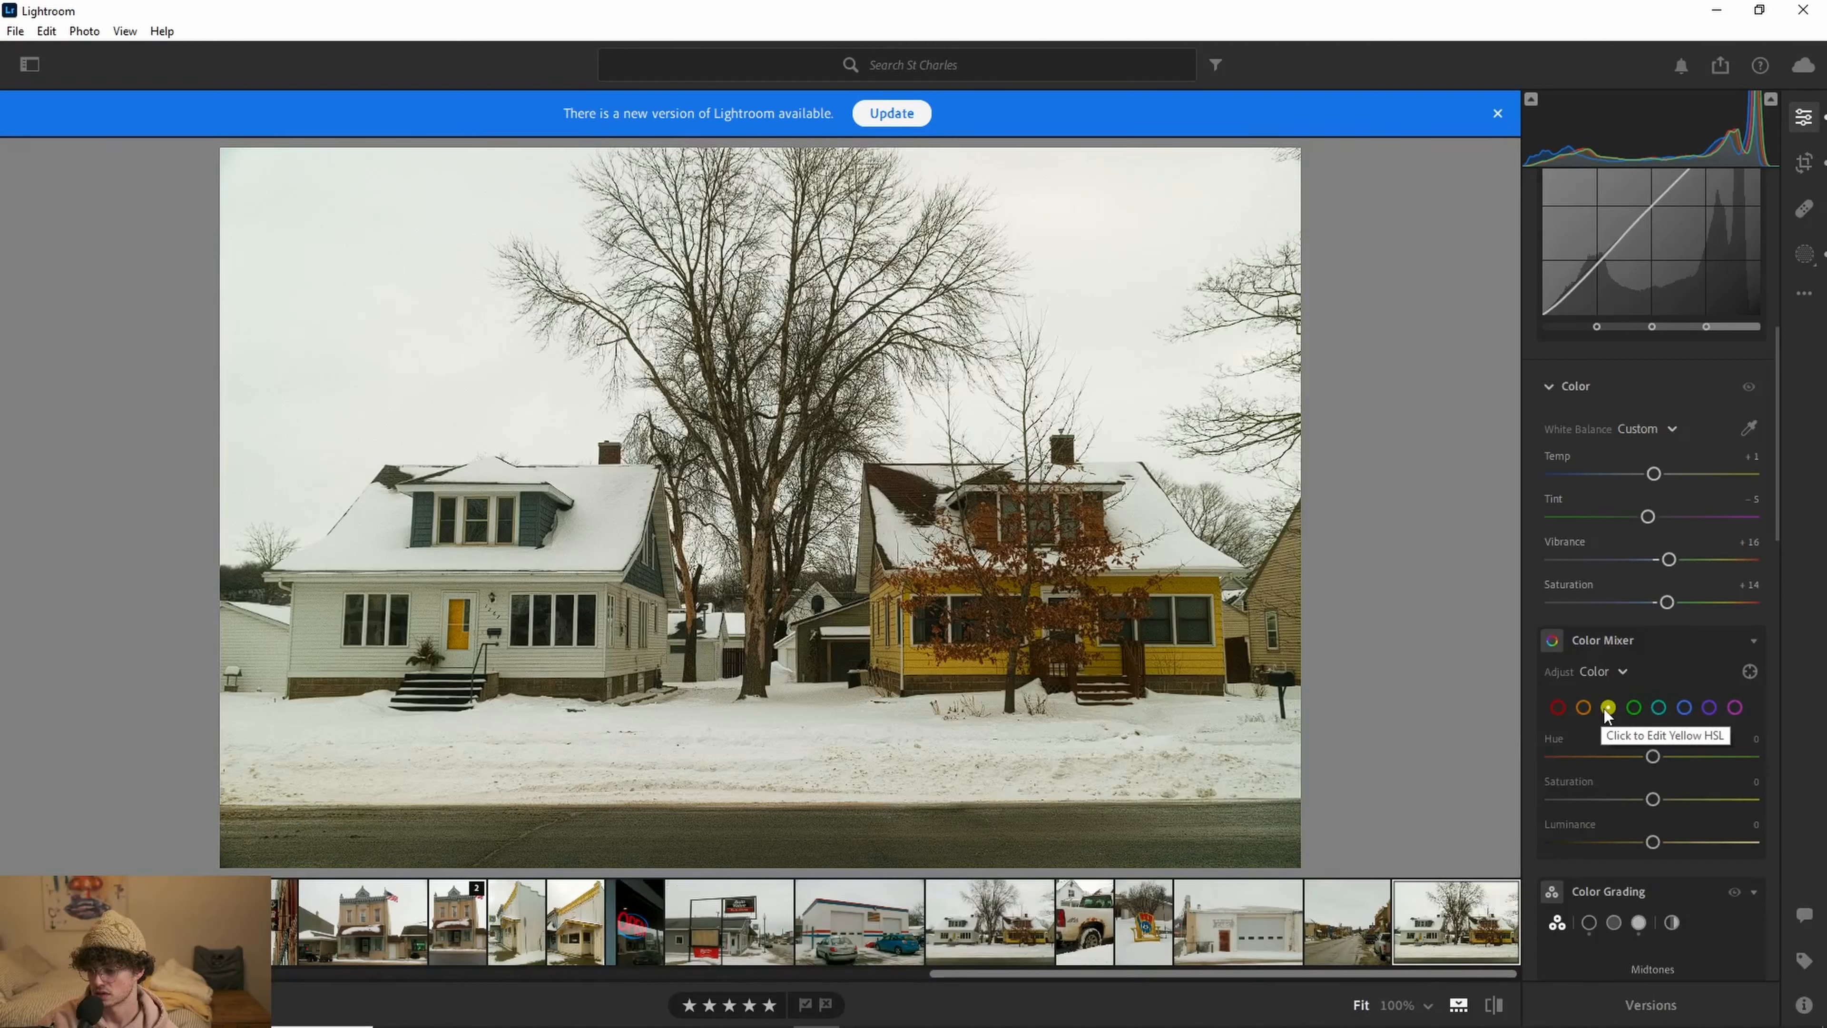
scroll(1632, 728, down, 3)
drag(1655, 599, 1667, 647)
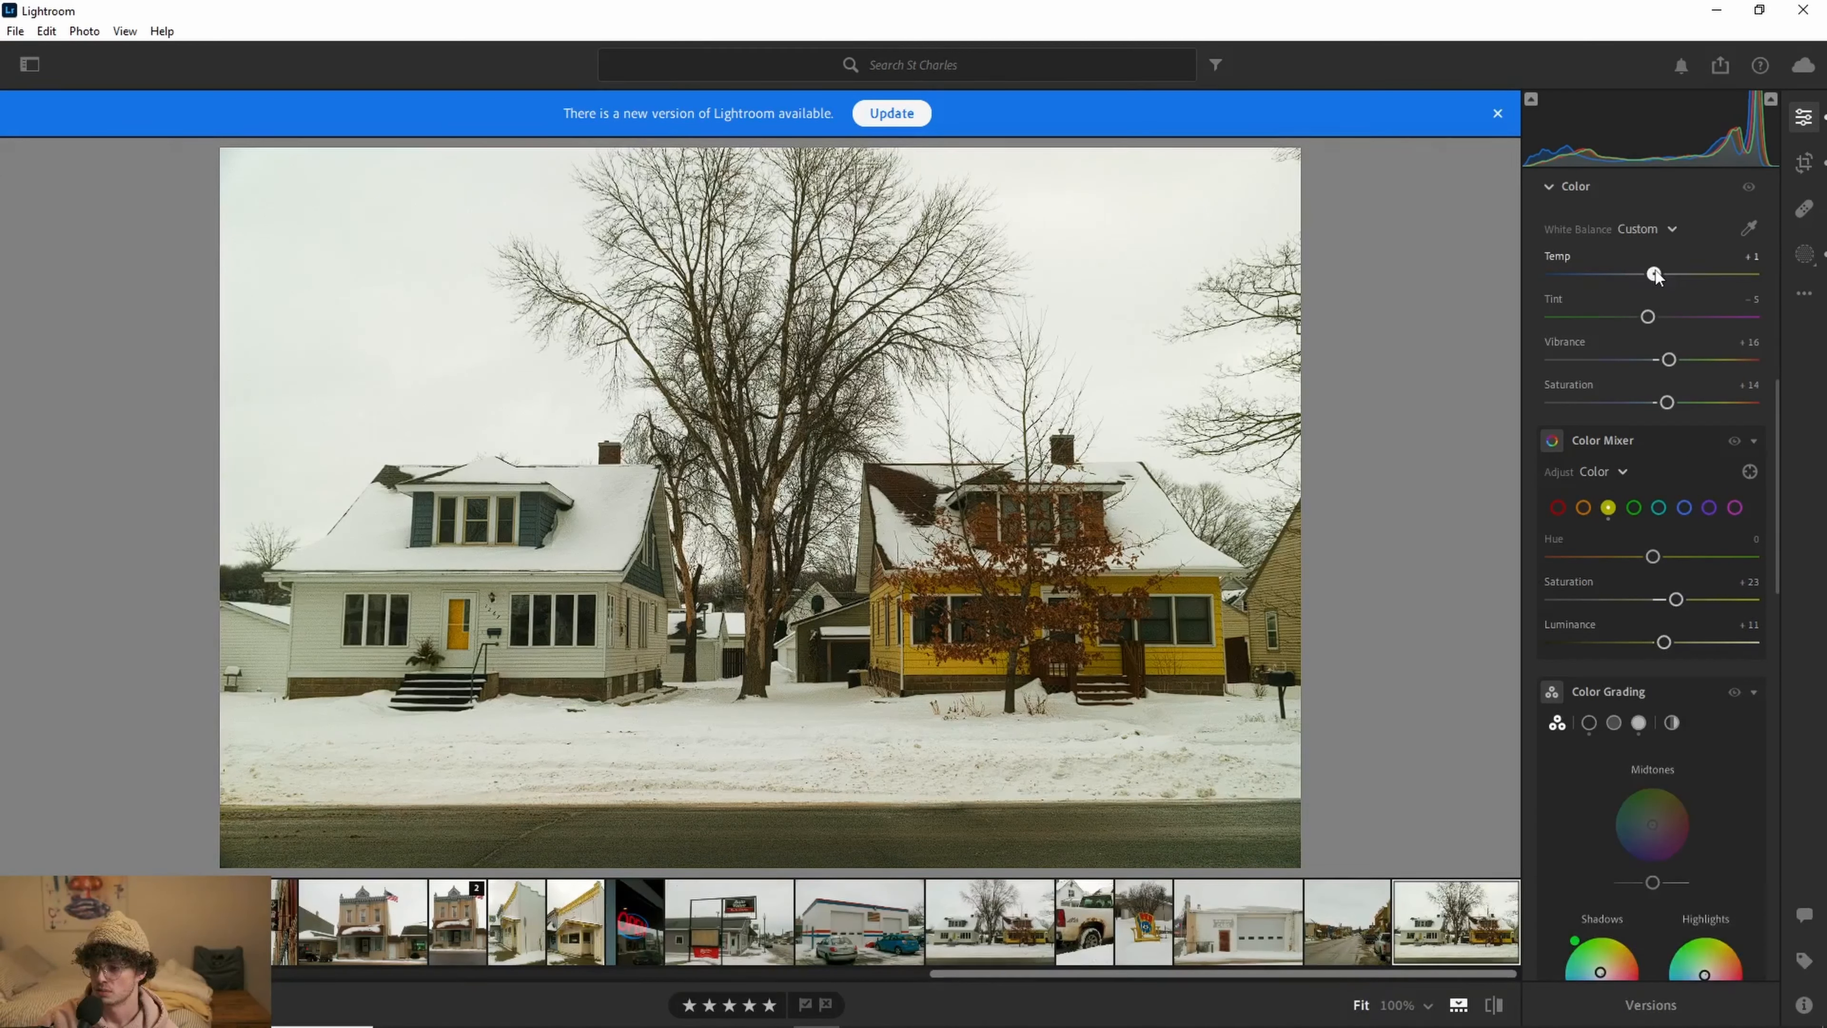
Step: Cool the white balance to Temp −1 and set the green Saturation to −6 in the Color Mixer
drag(1656, 277, 1653, 277)
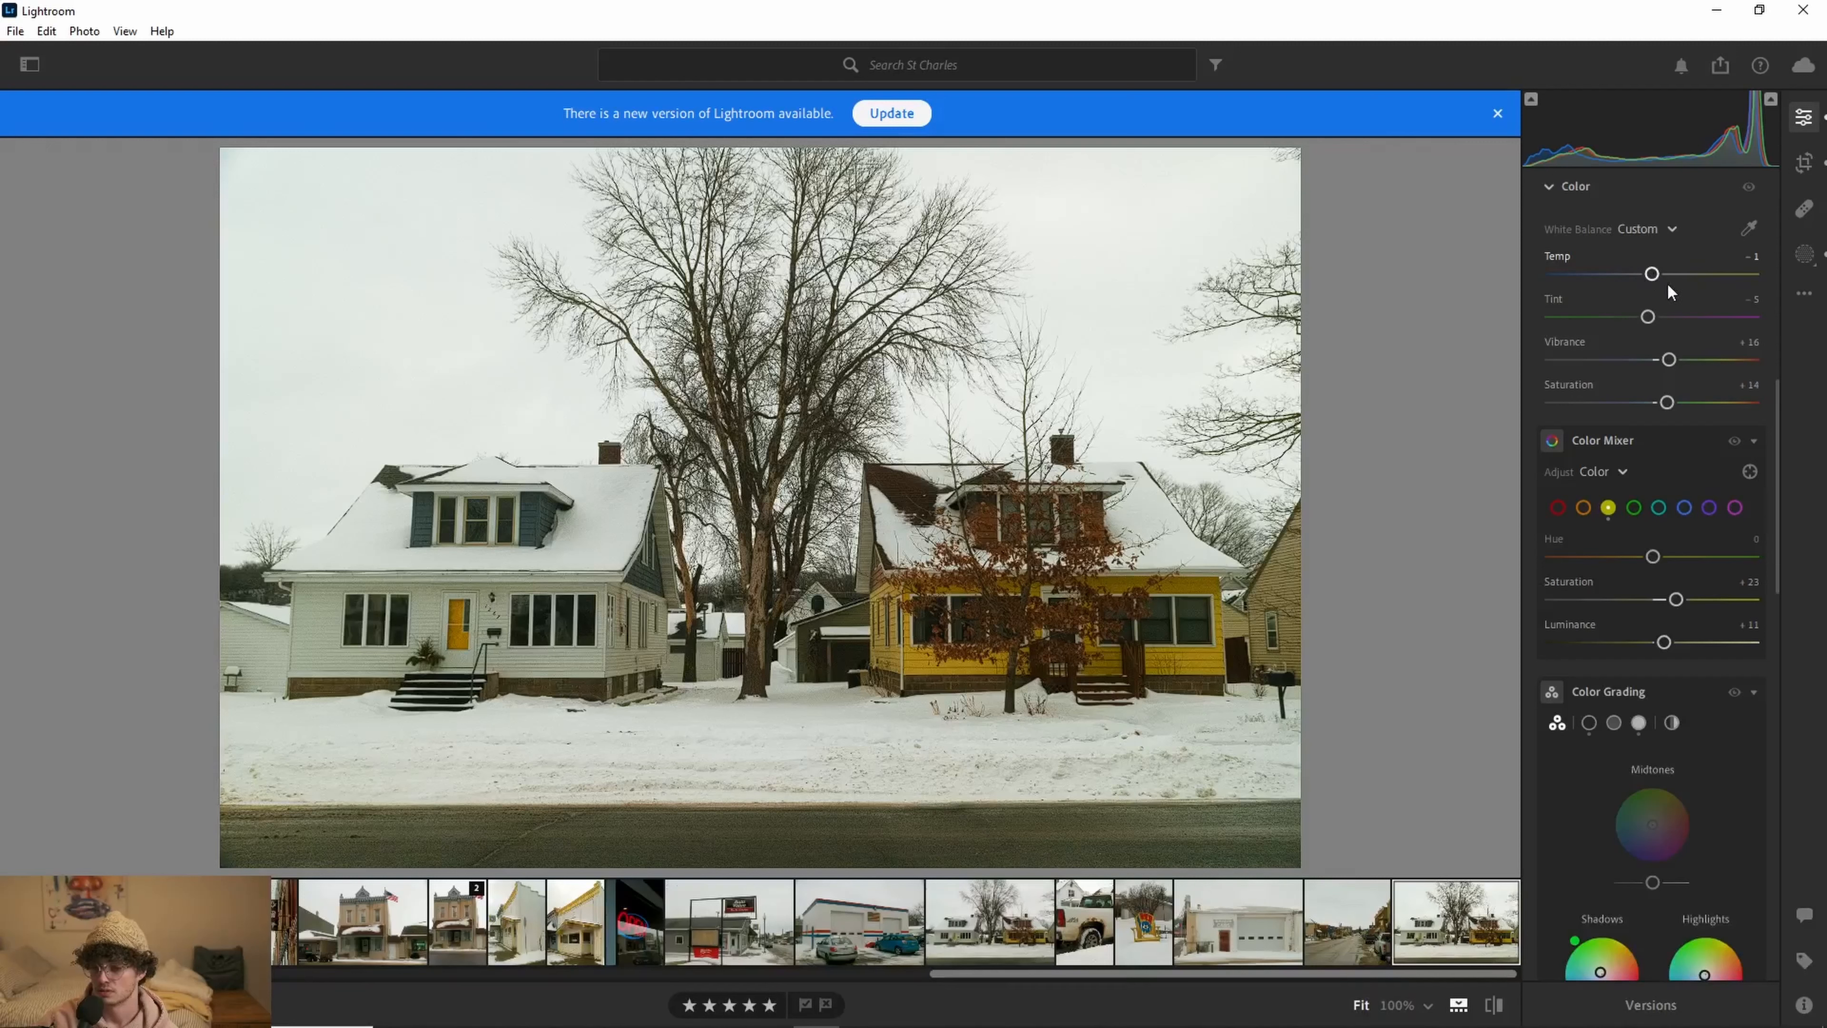
click(1634, 507)
drag(1653, 601, 1646, 602)
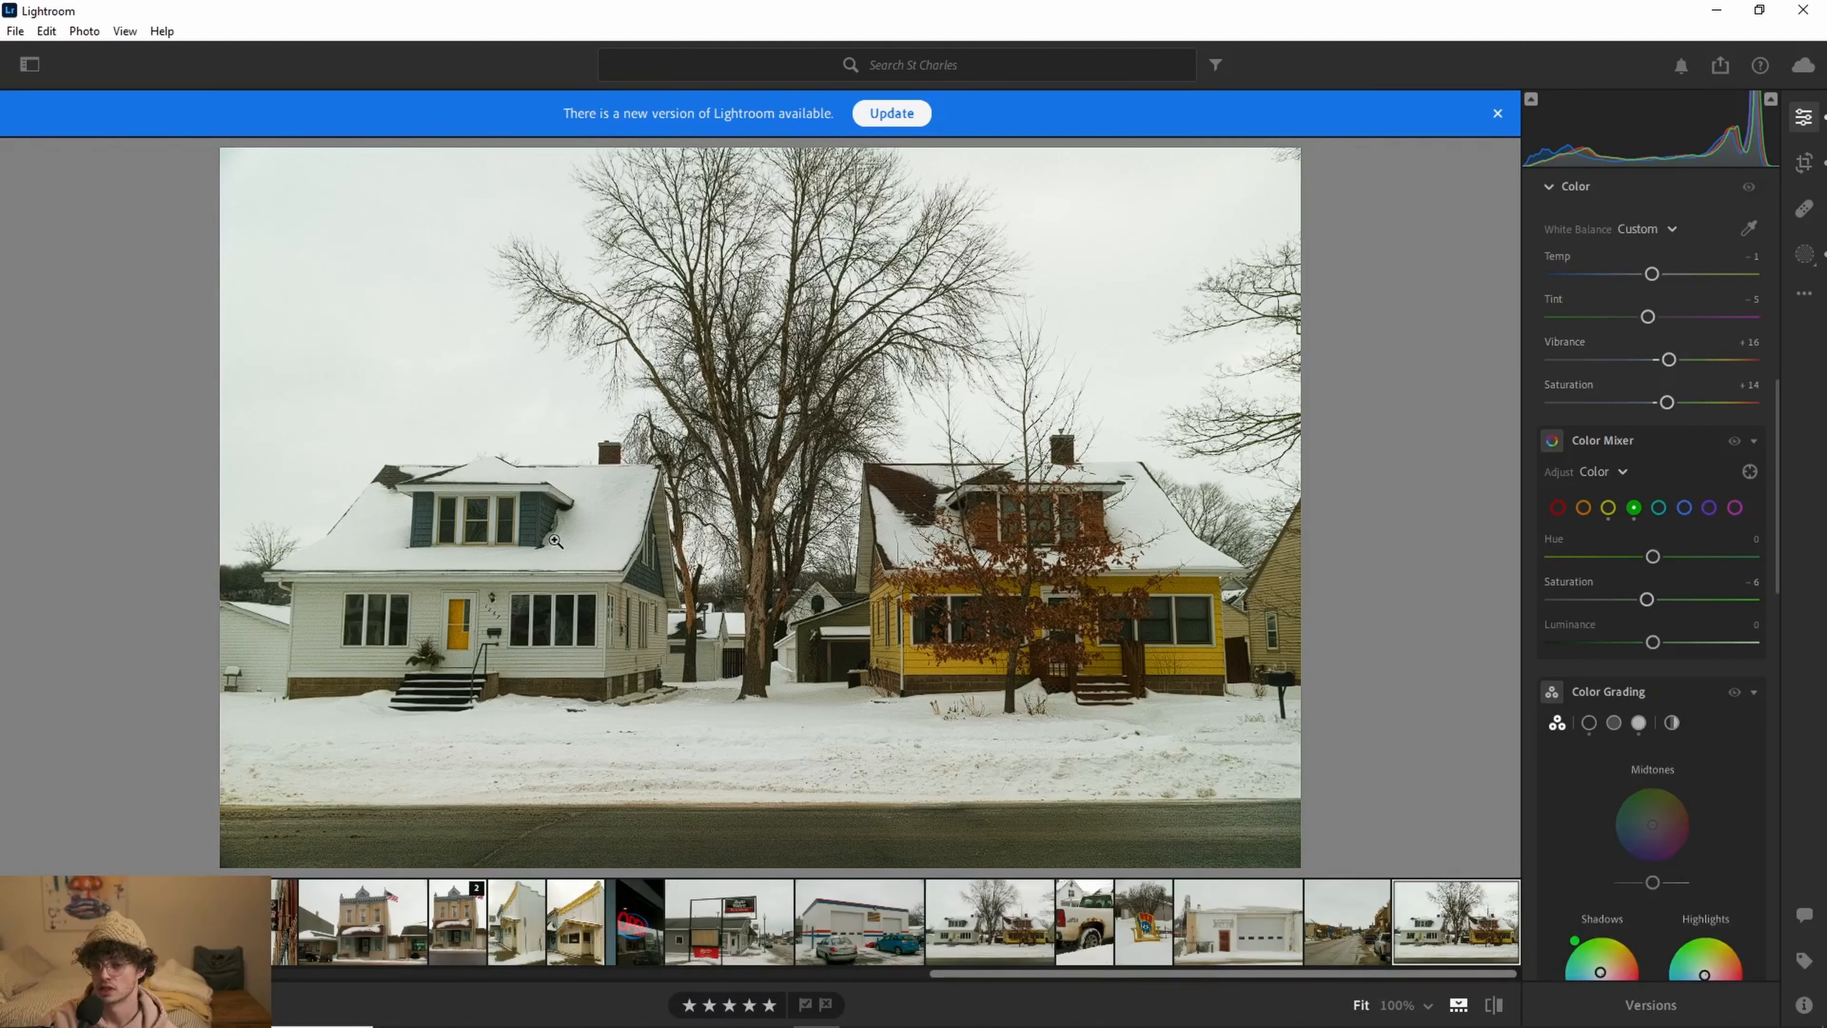
Step: Color grade the photo by tinting the highlights slightly yellow and the midtones slightly blue
scroll(1768, 465, down, 5)
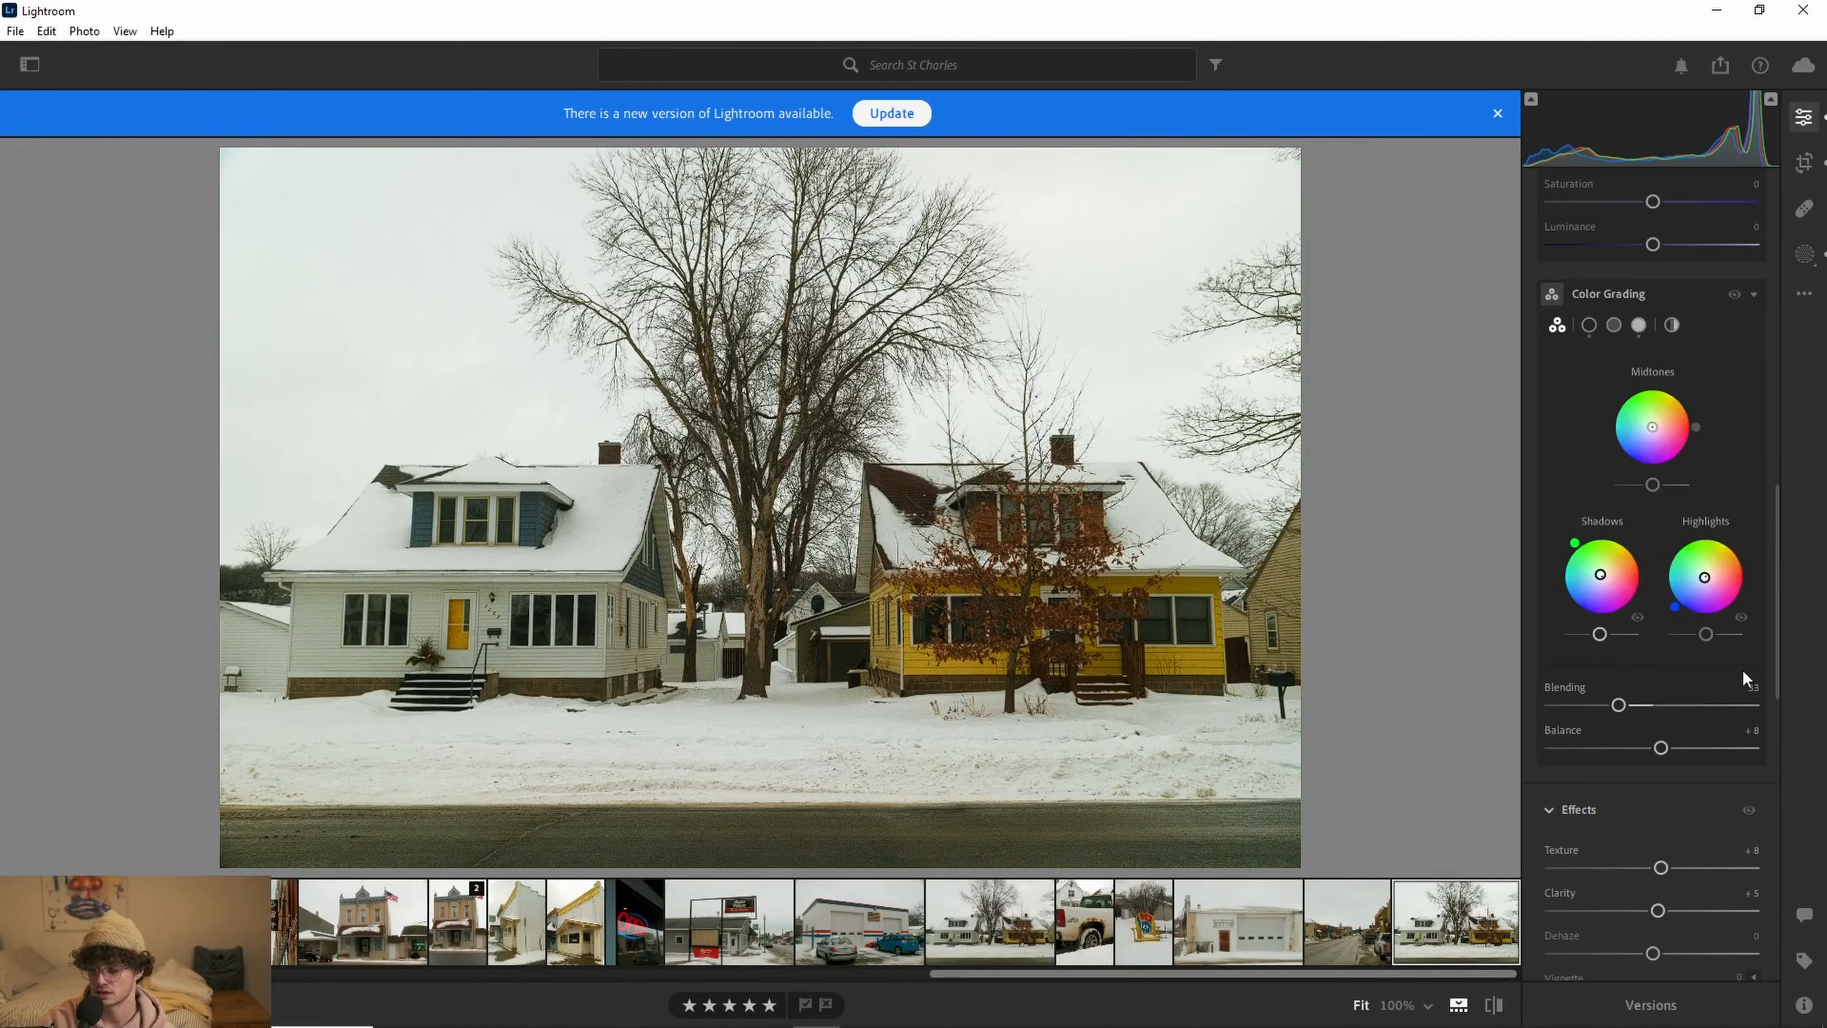
mouse_move(1673, 606)
drag(1673, 607, 1729, 536)
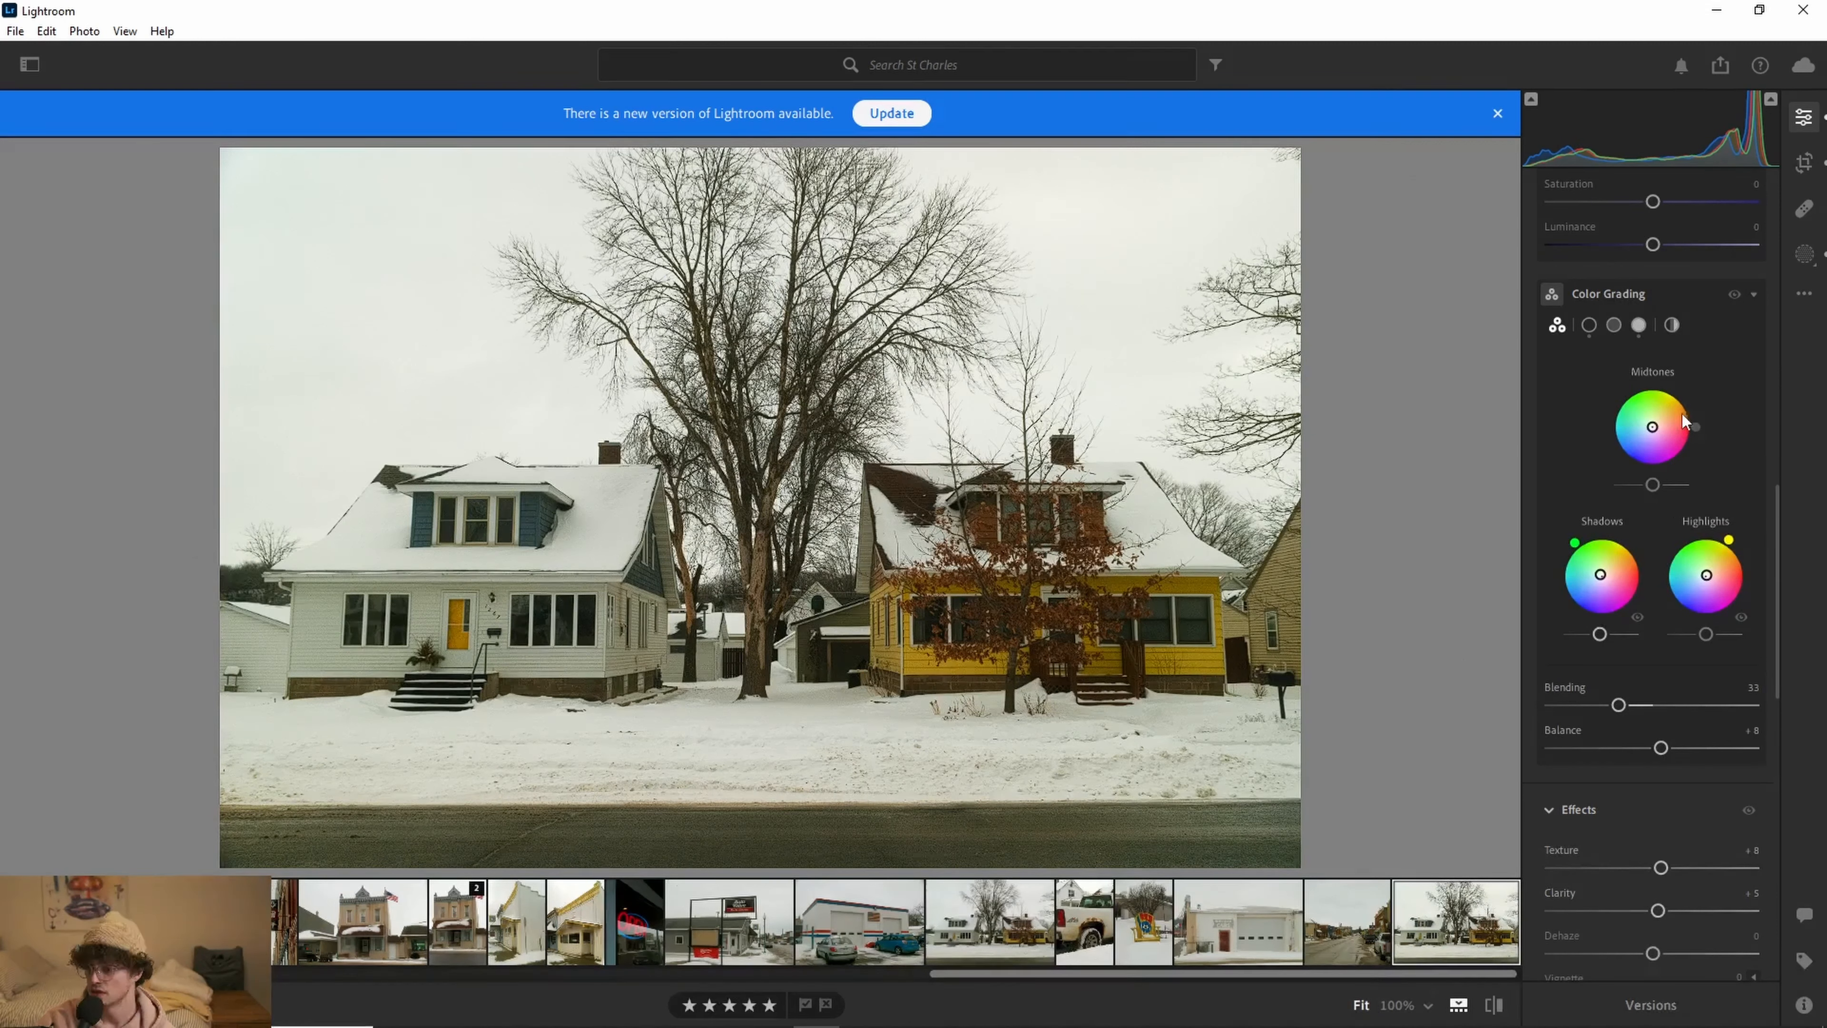
mouse_move(1653, 430)
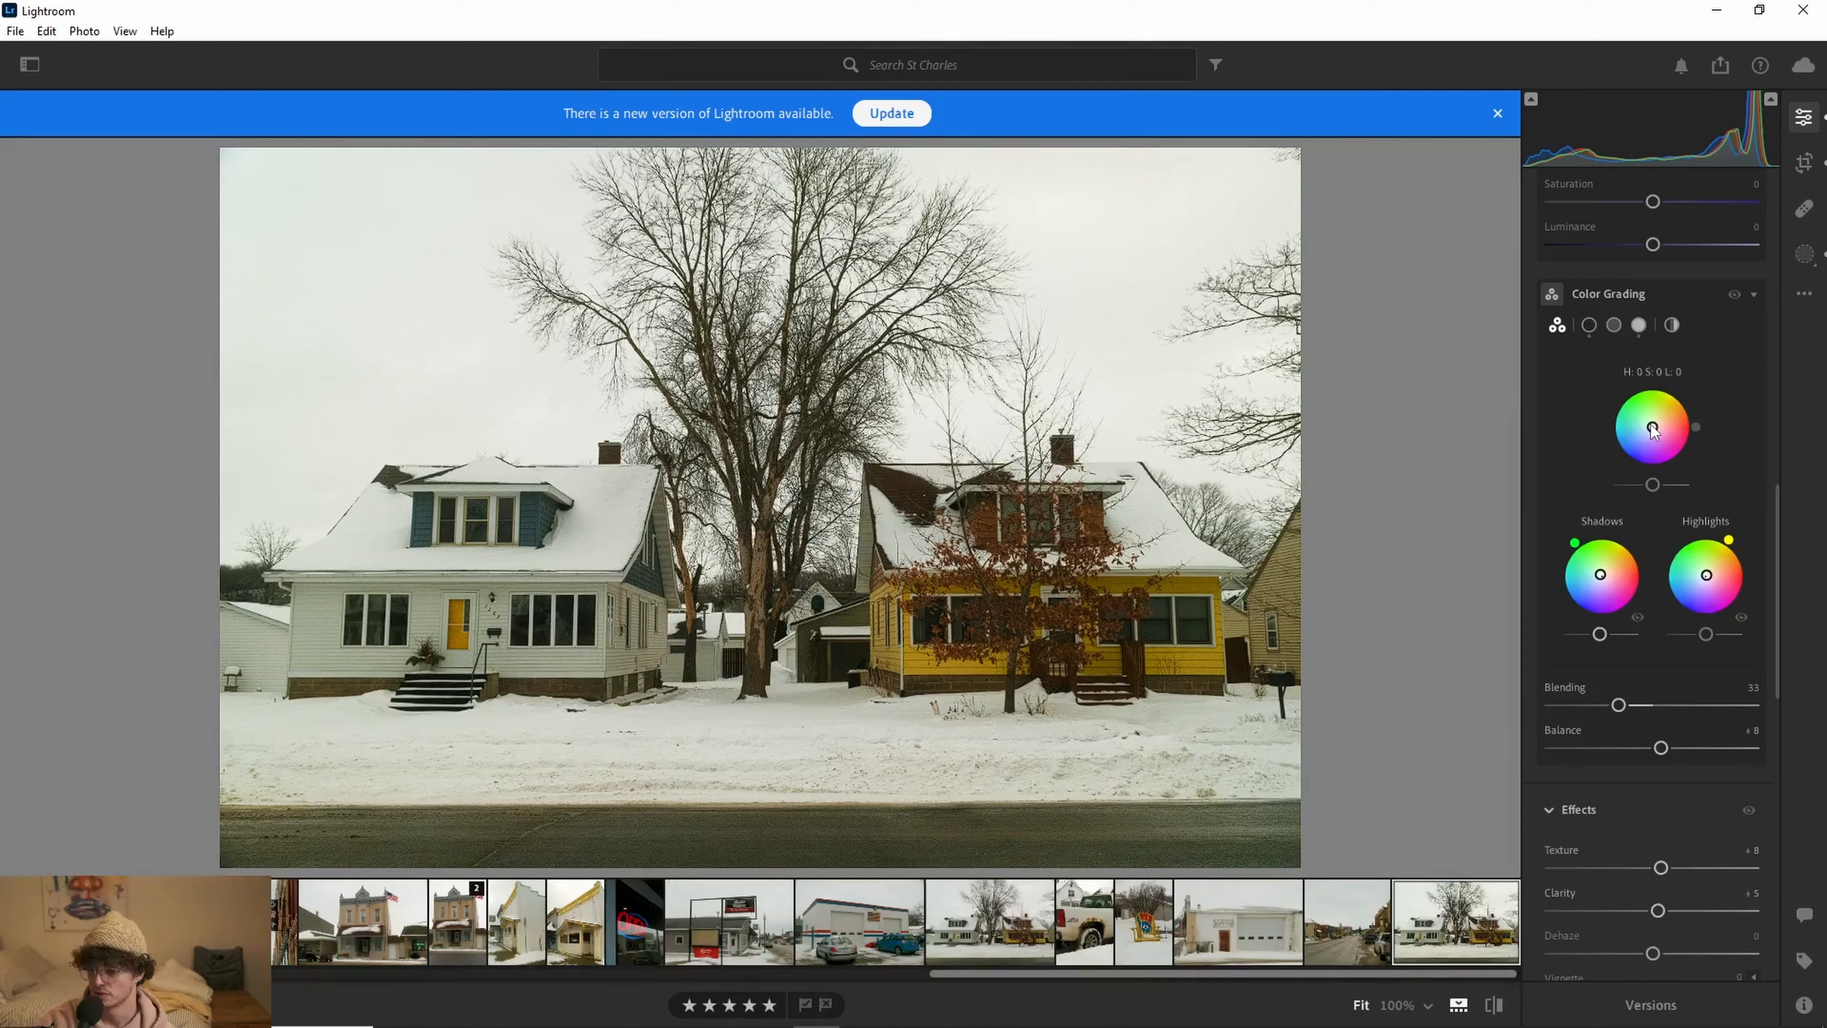
drag(1651, 426, 1652, 429)
drag(1627, 466, 1620, 455)
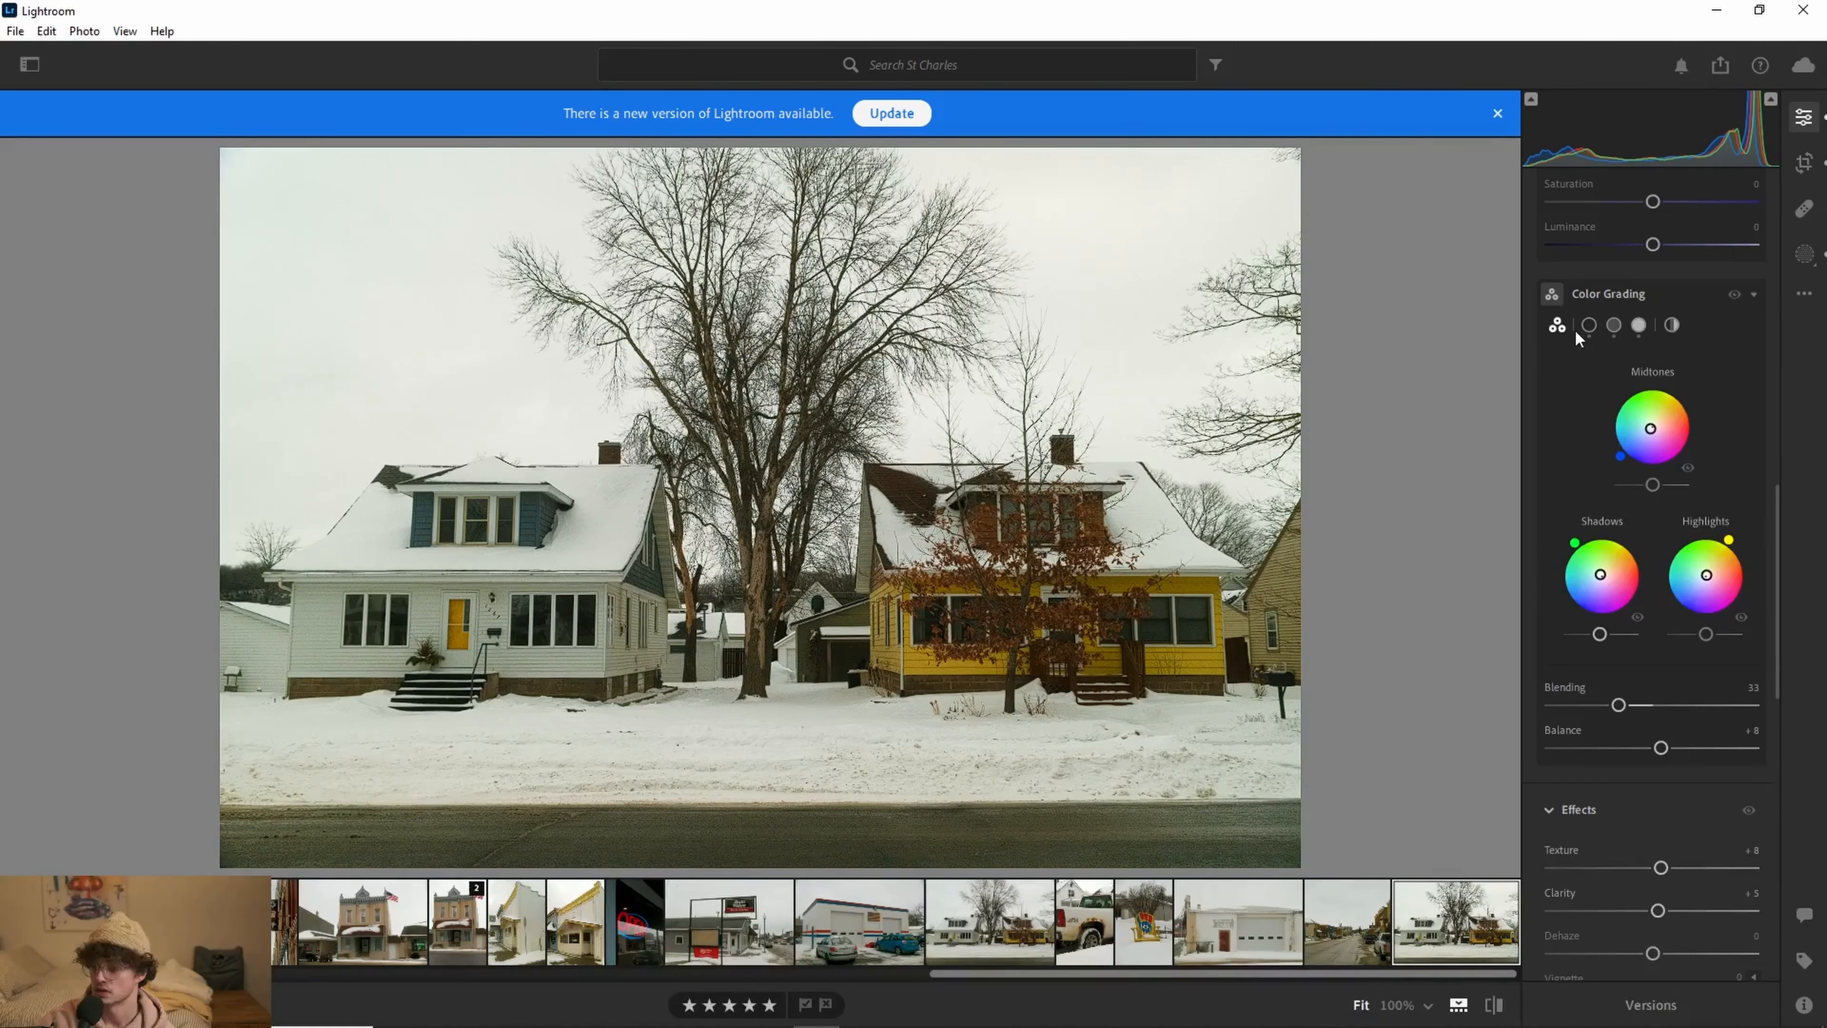
Step: Set the midtones' Saturation to 5 and Luminance to +33 in Color Grading, then show all three color wheels
click(1589, 325)
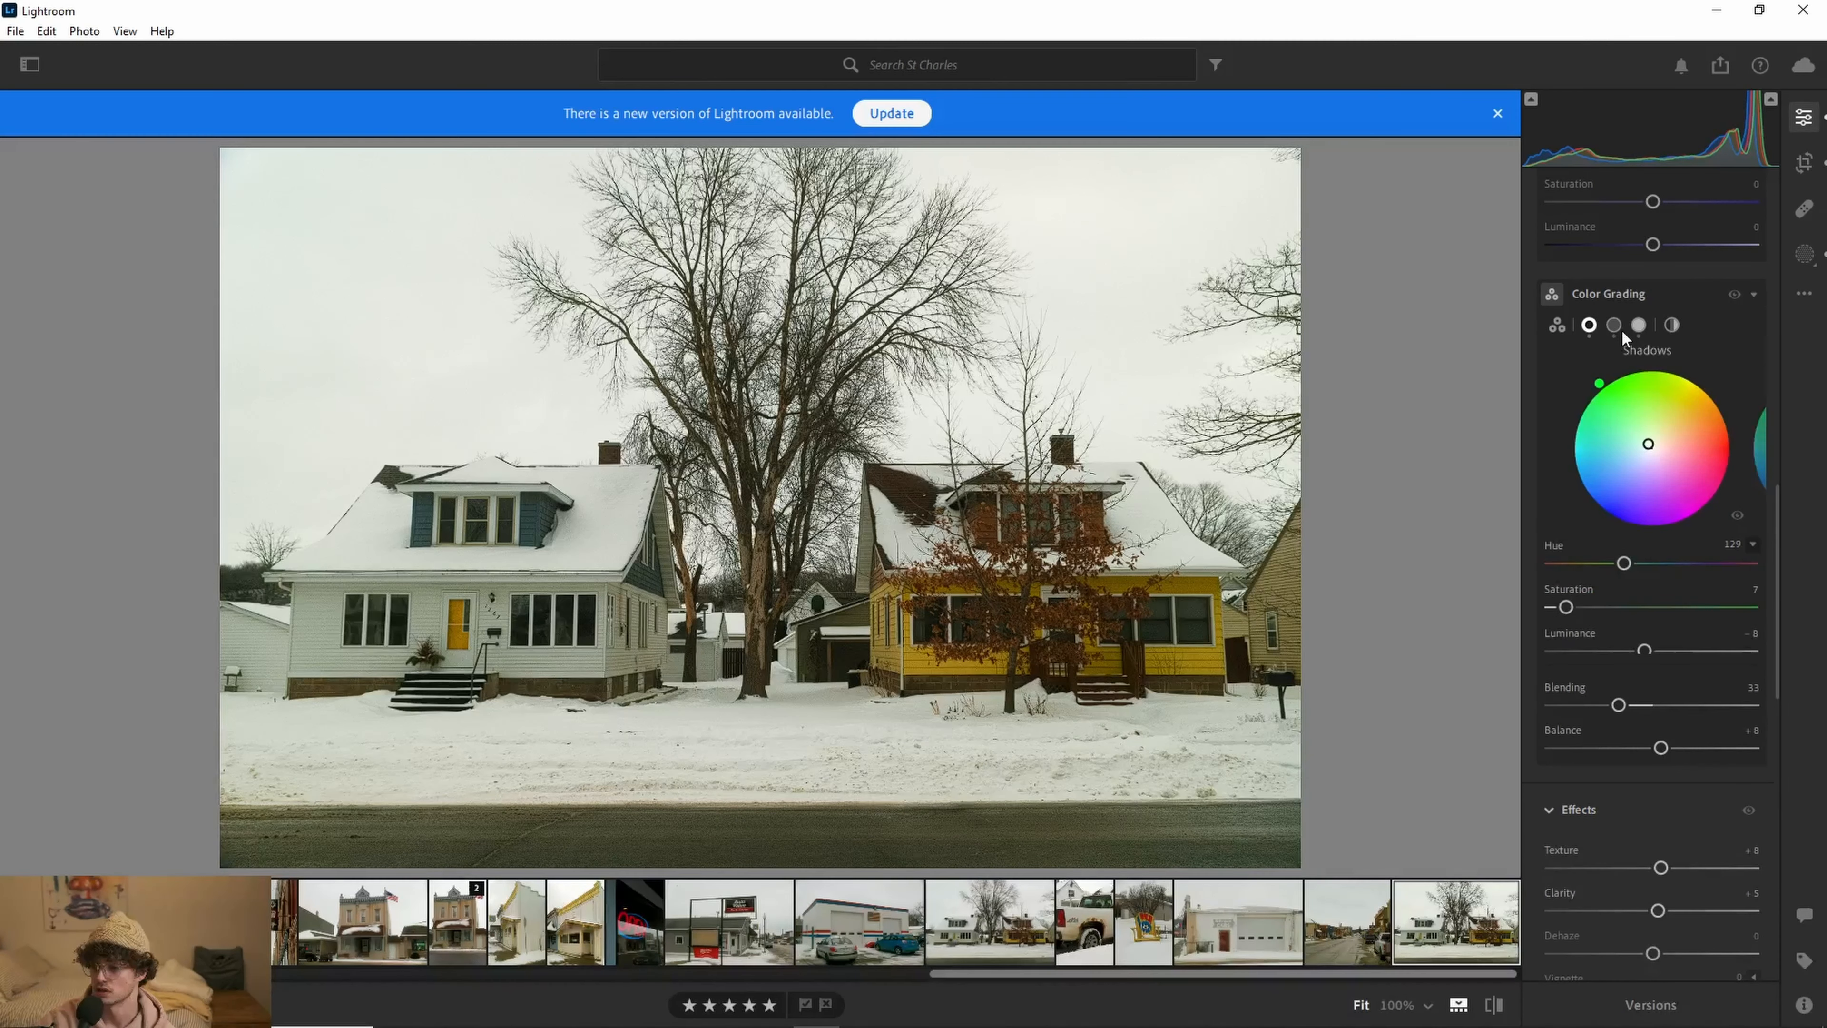
click(1618, 324)
click(1634, 329)
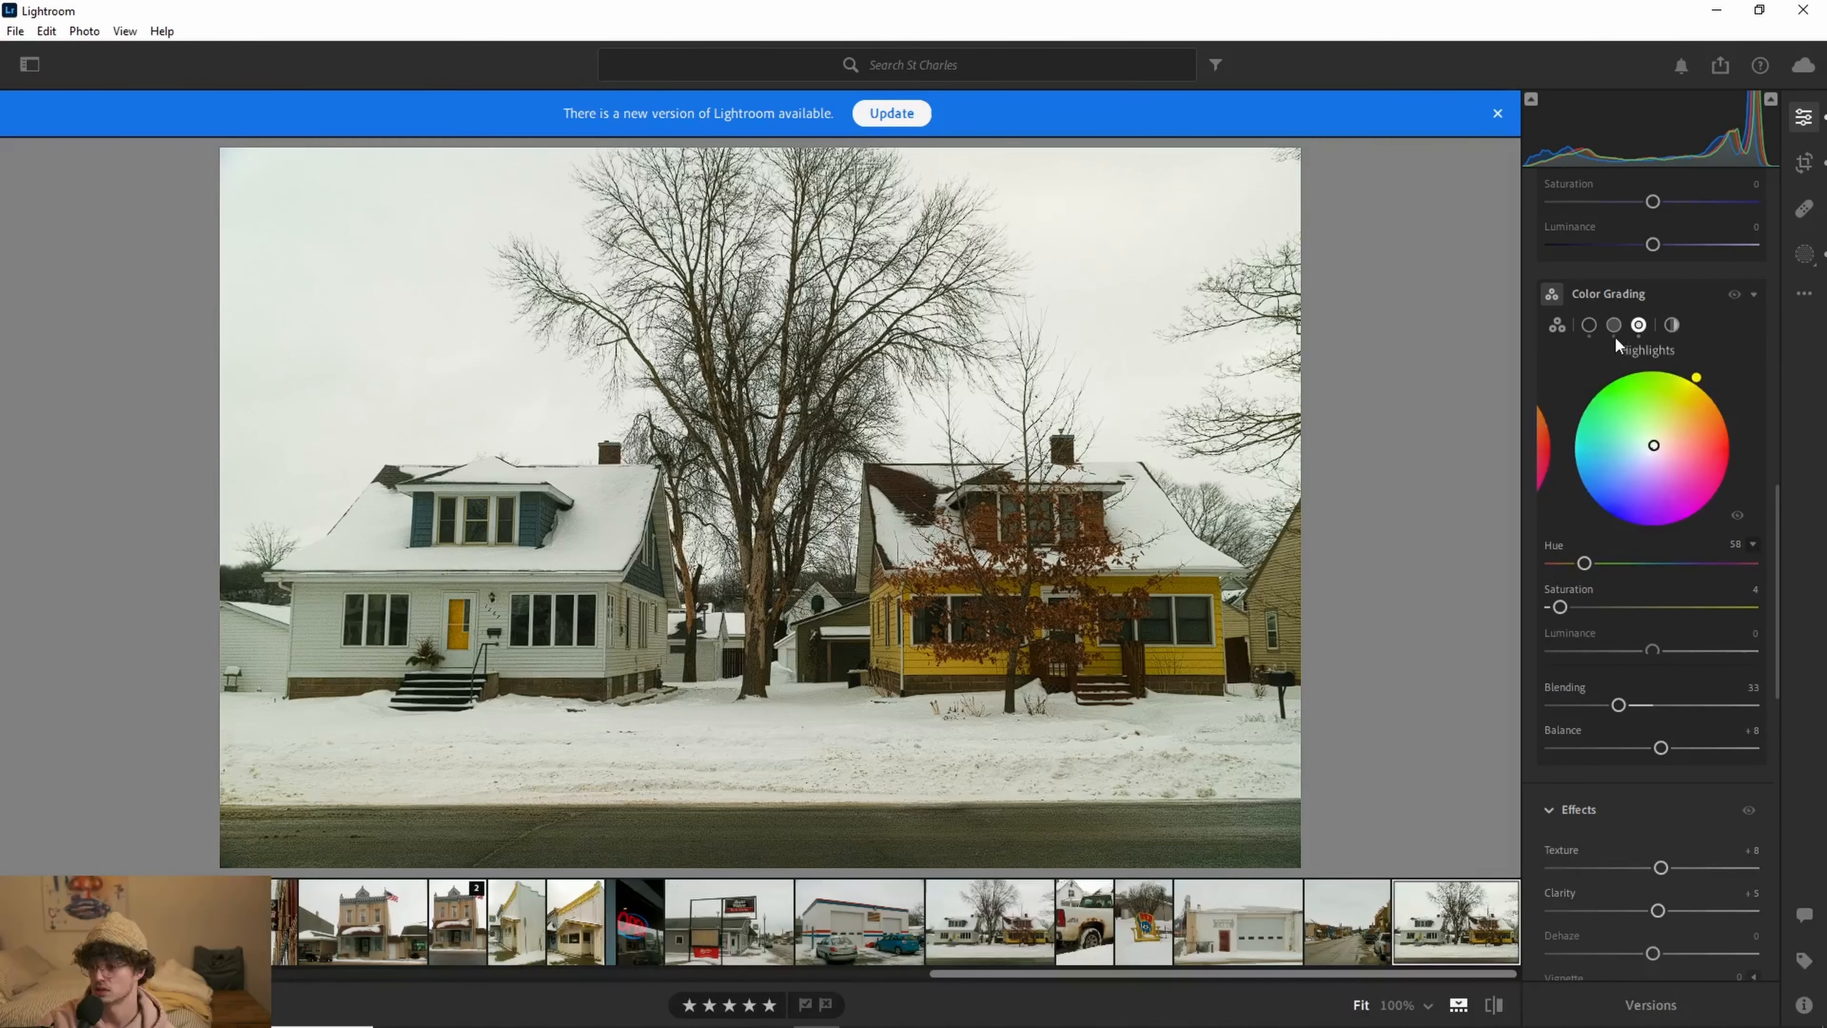
click(1614, 326)
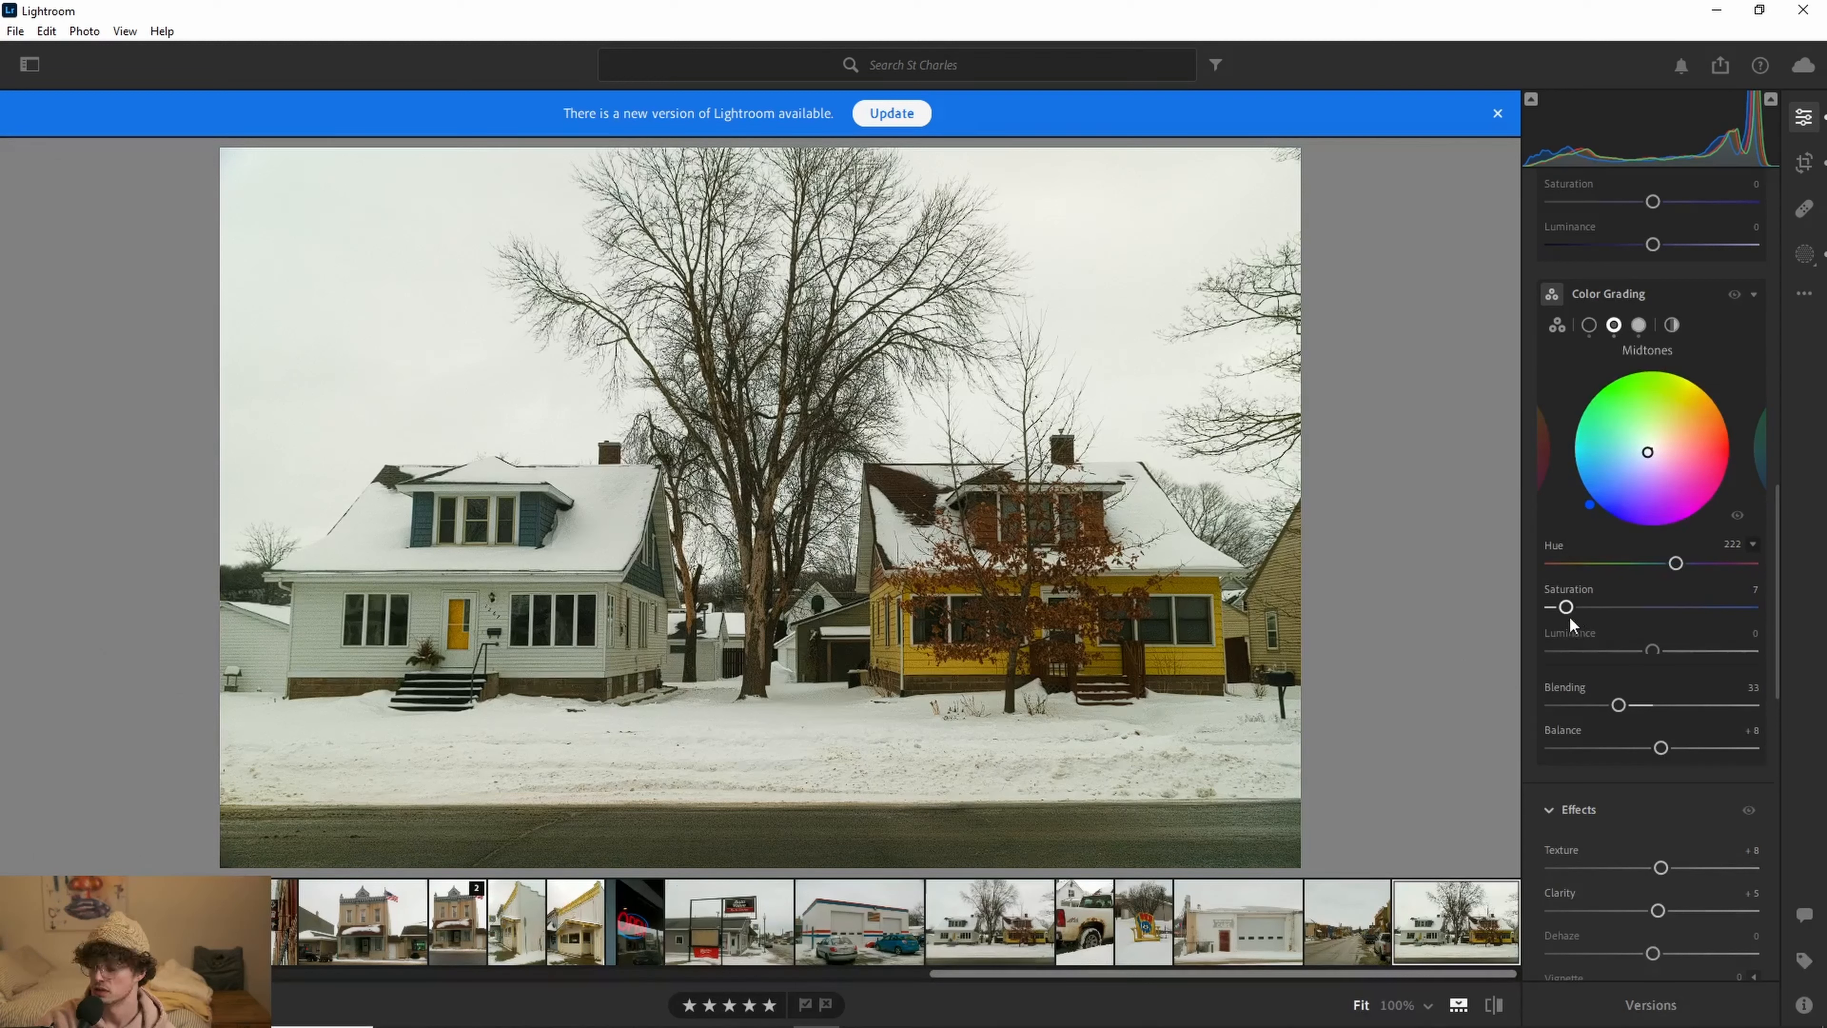
mouse_move(1569, 615)
mouse_down()
mouse_move(1636, 613)
mouse_move(1569, 624)
mouse_up()
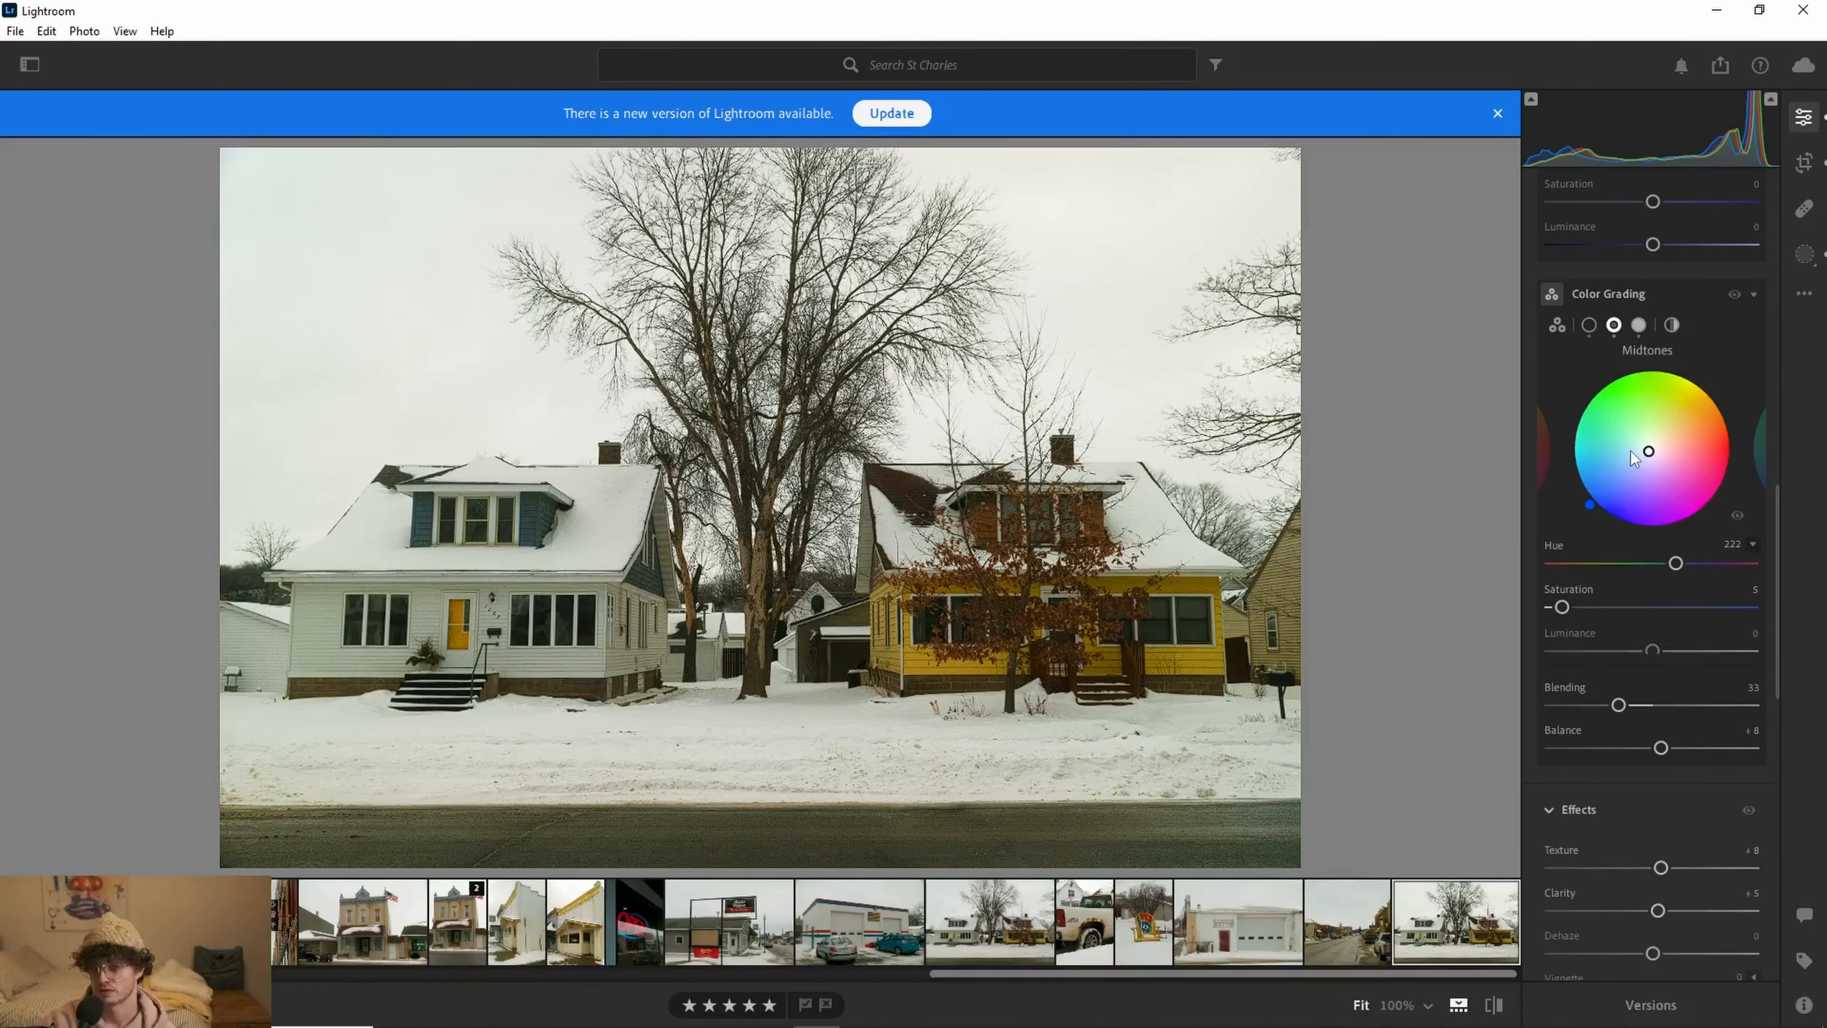
mouse_move(1651, 650)
mouse_down()
mouse_move(1620, 648)
mouse_move(1686, 653)
mouse_up()
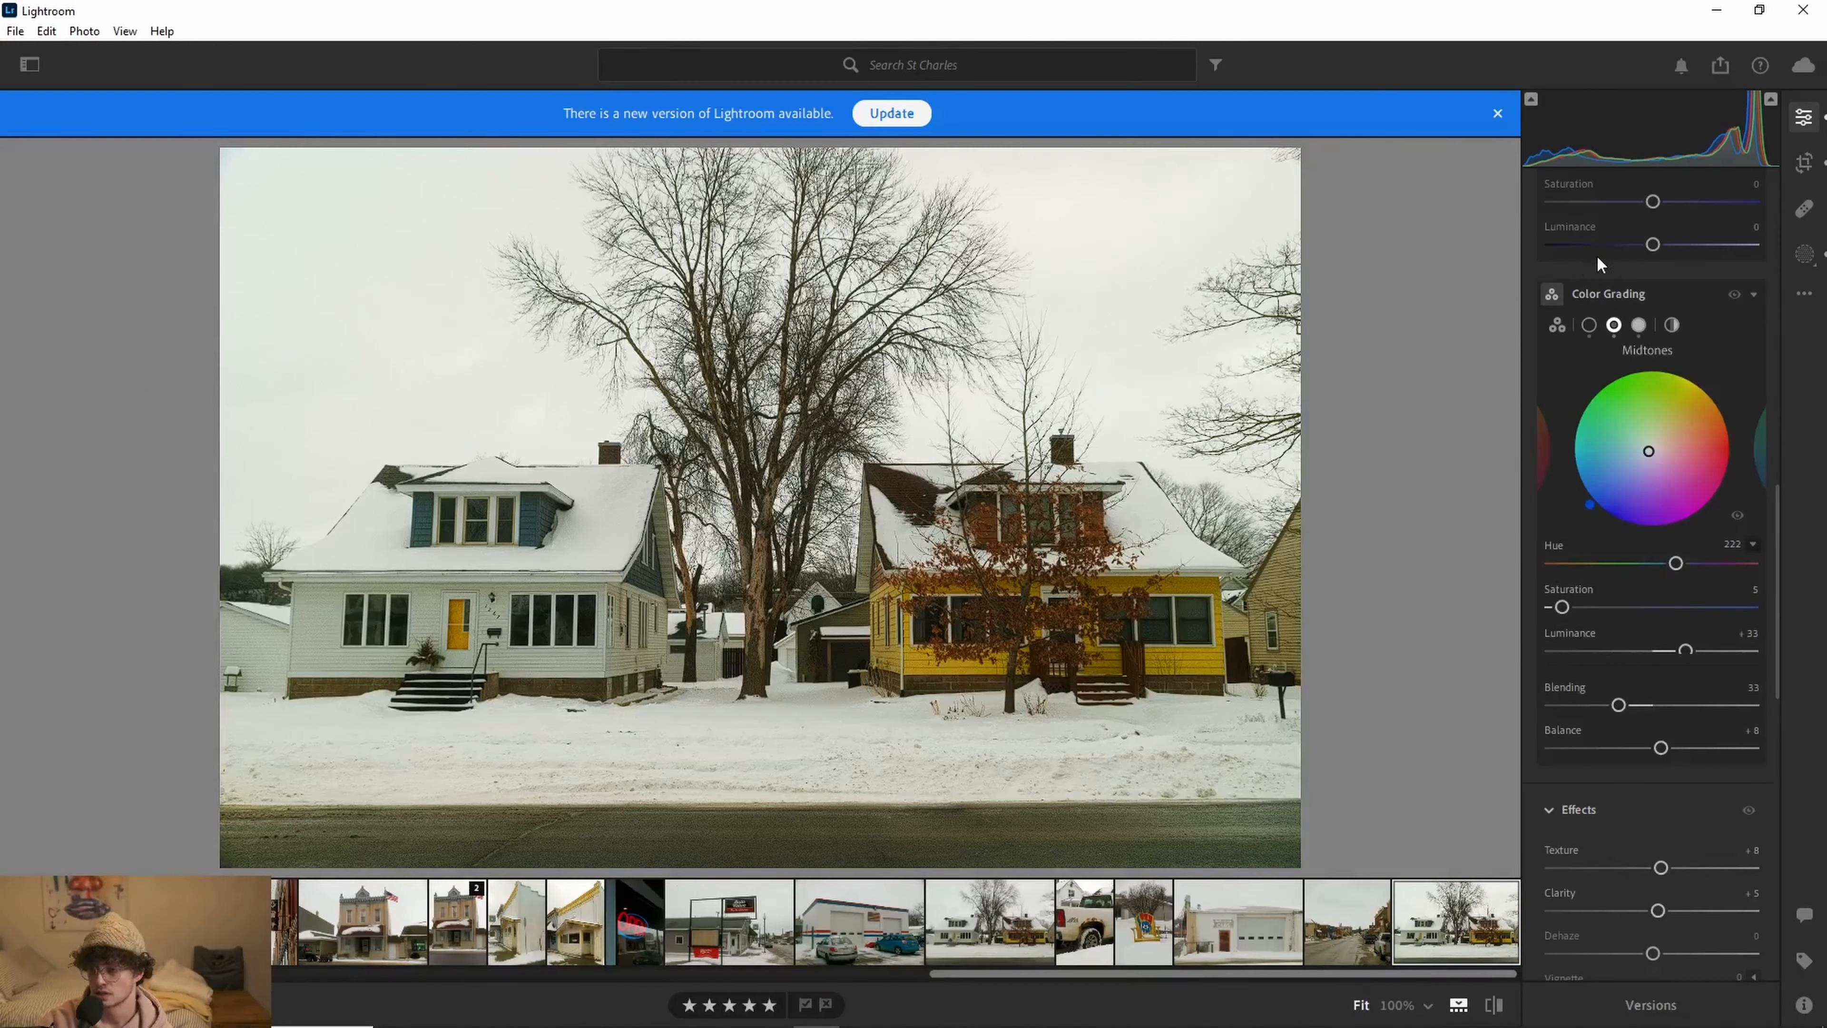
click(1554, 326)
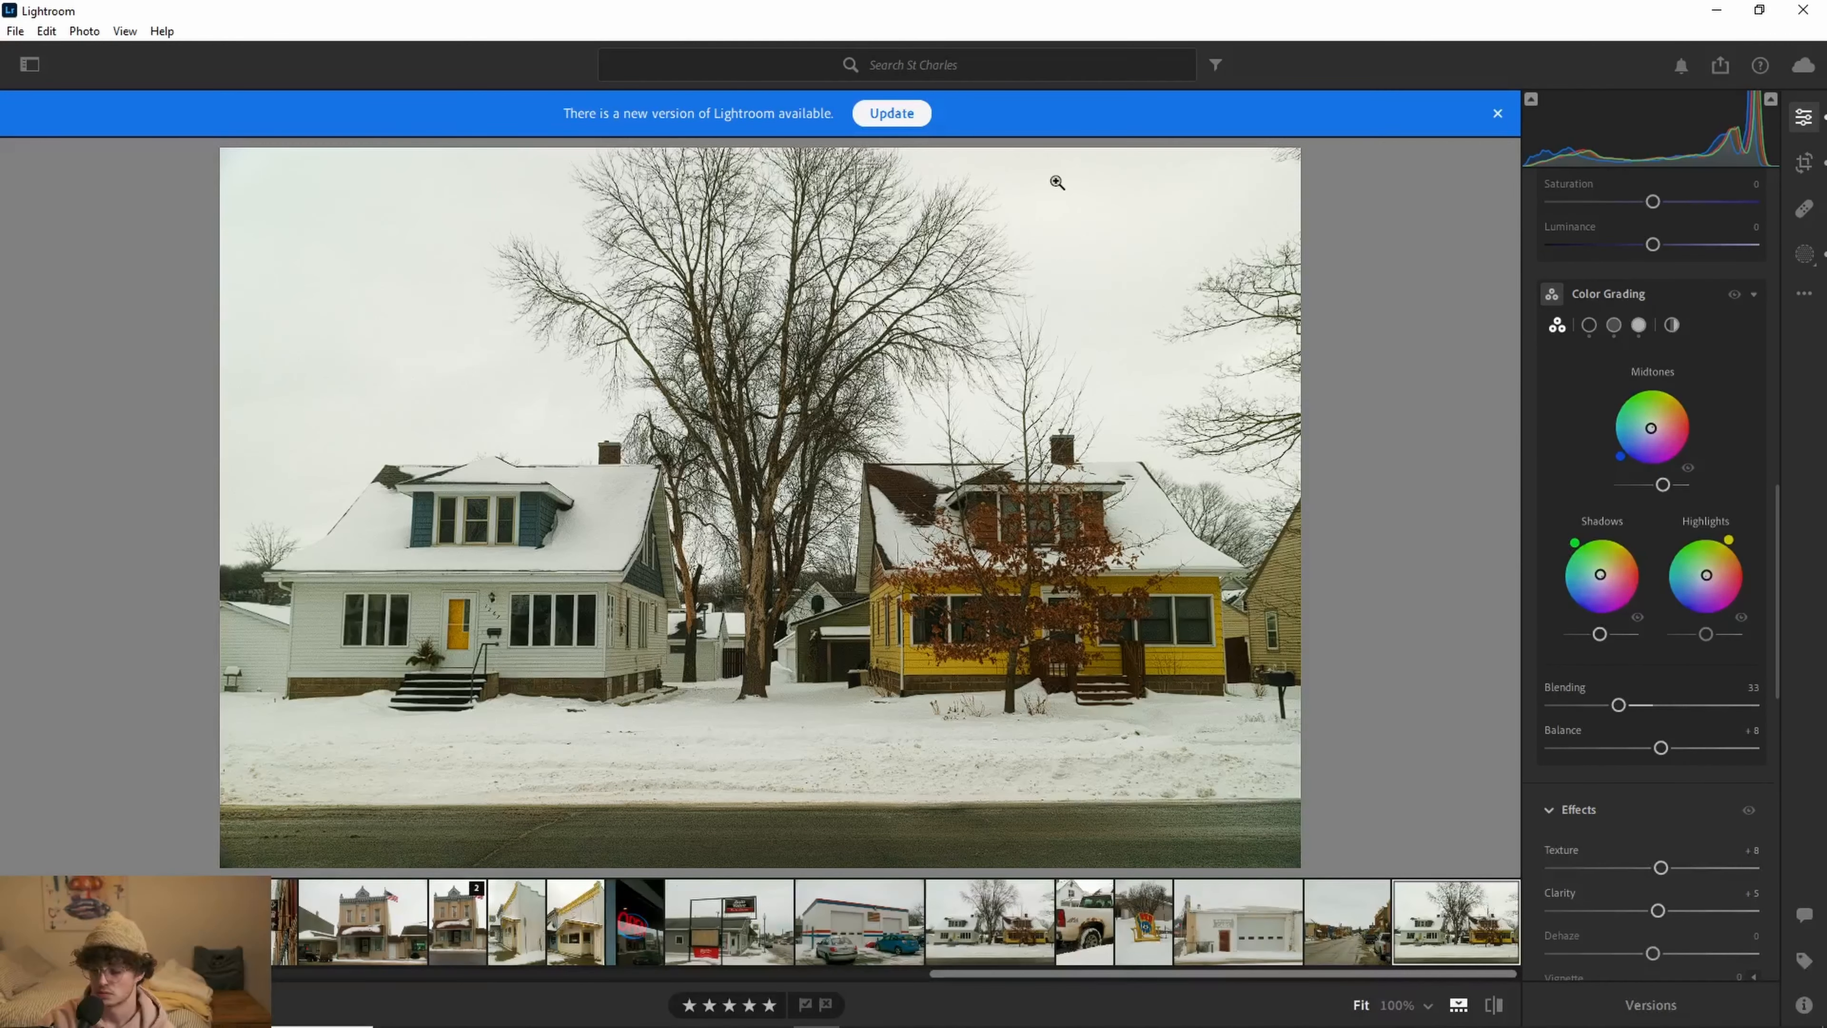
Step: Compare the edited two-house photo with its original version and with the neighbouring photos
key(backslash)
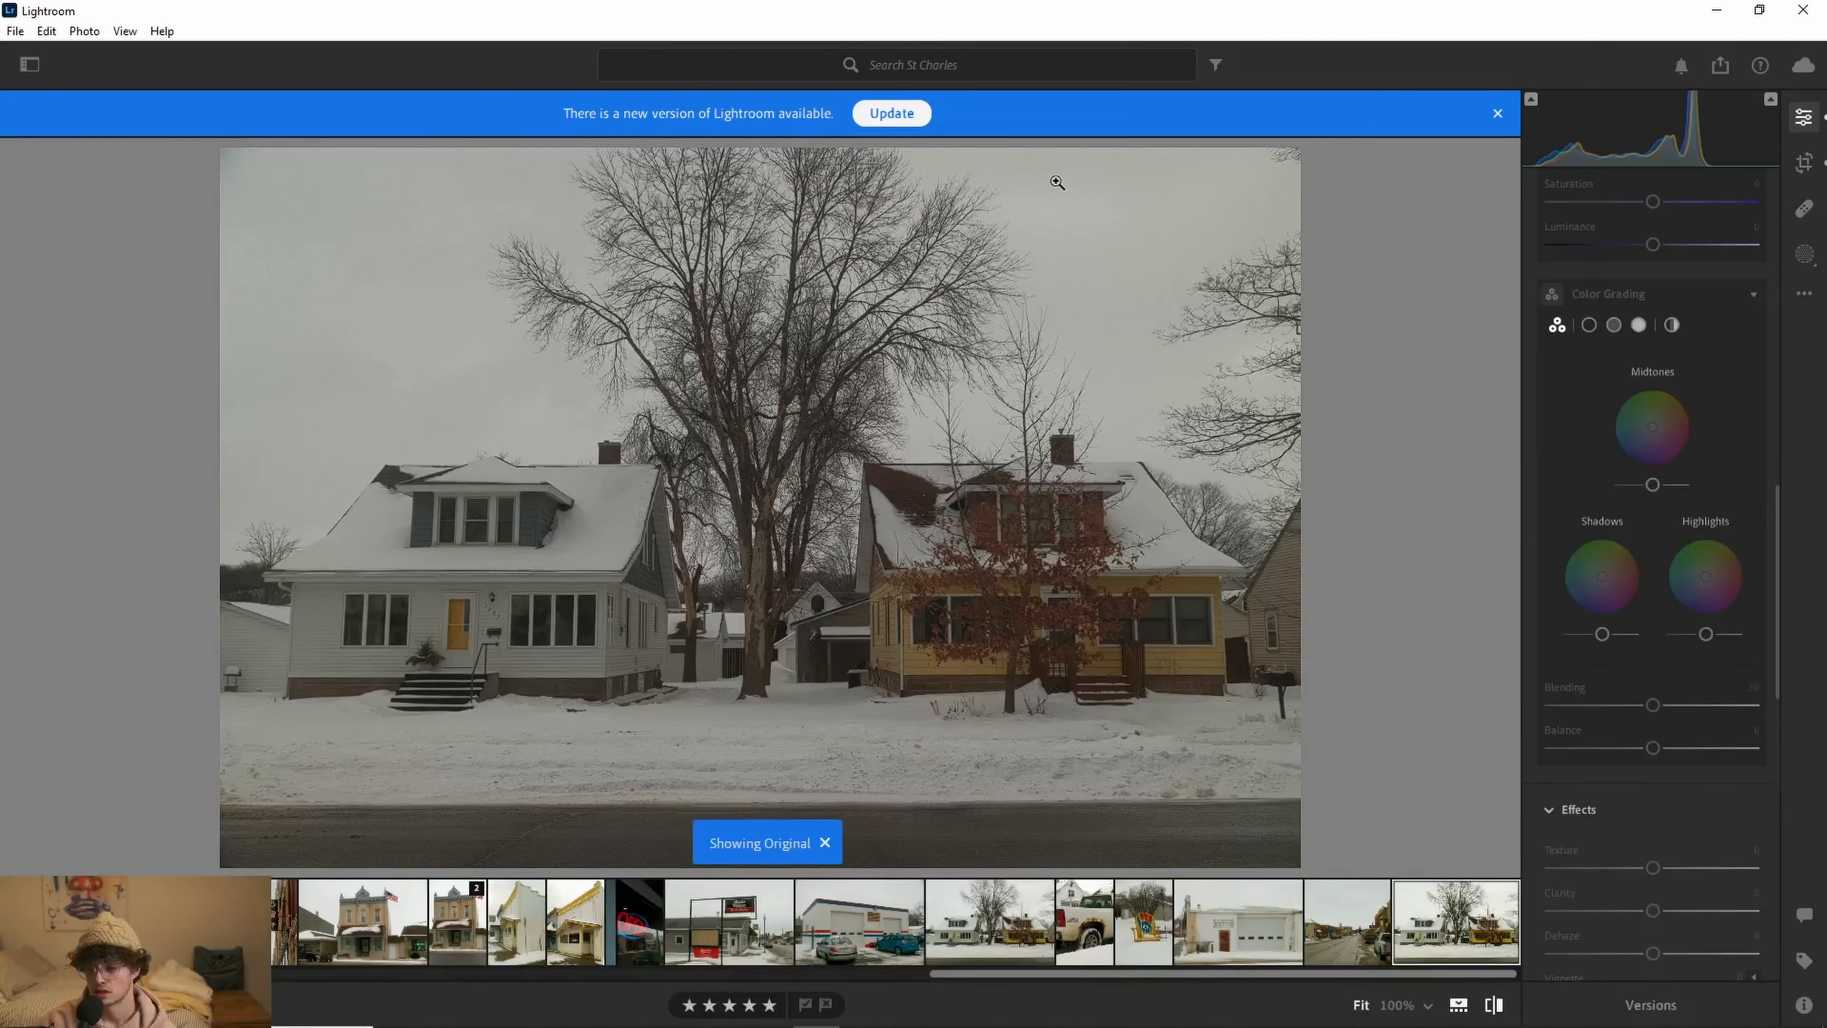
key(backslash)
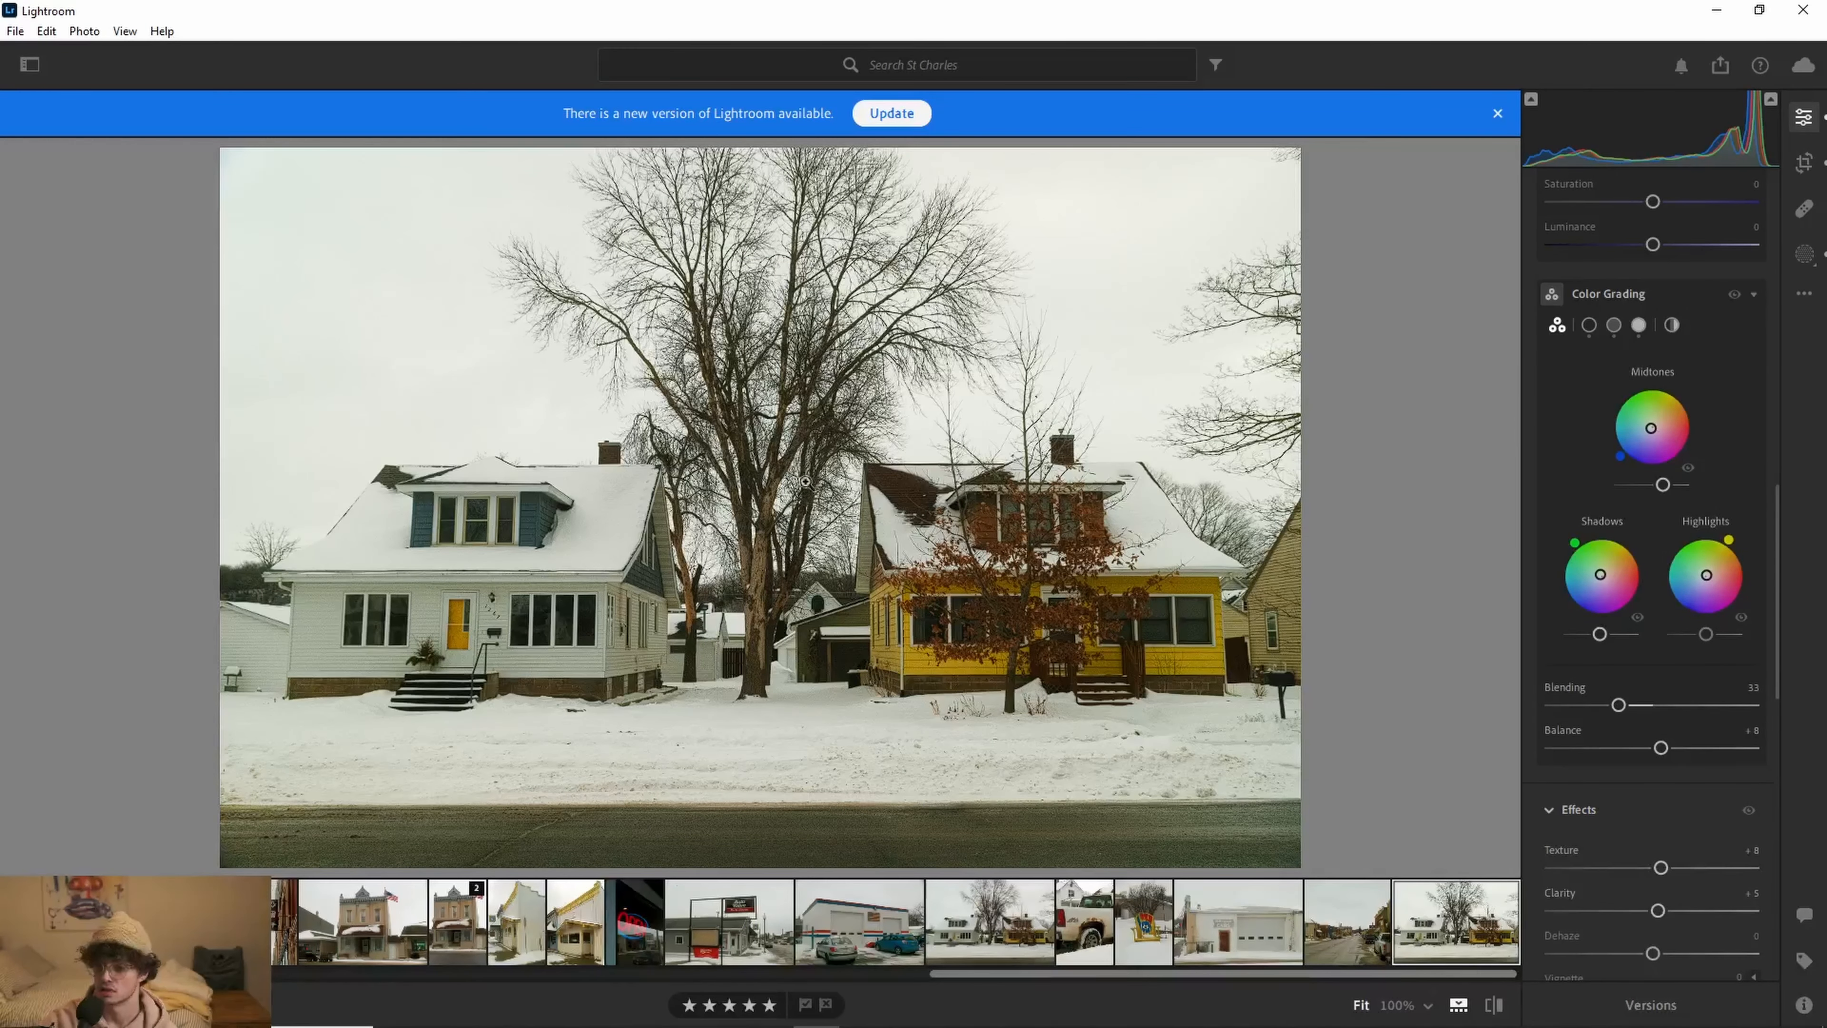
scroll(1676, 608, up, 5)
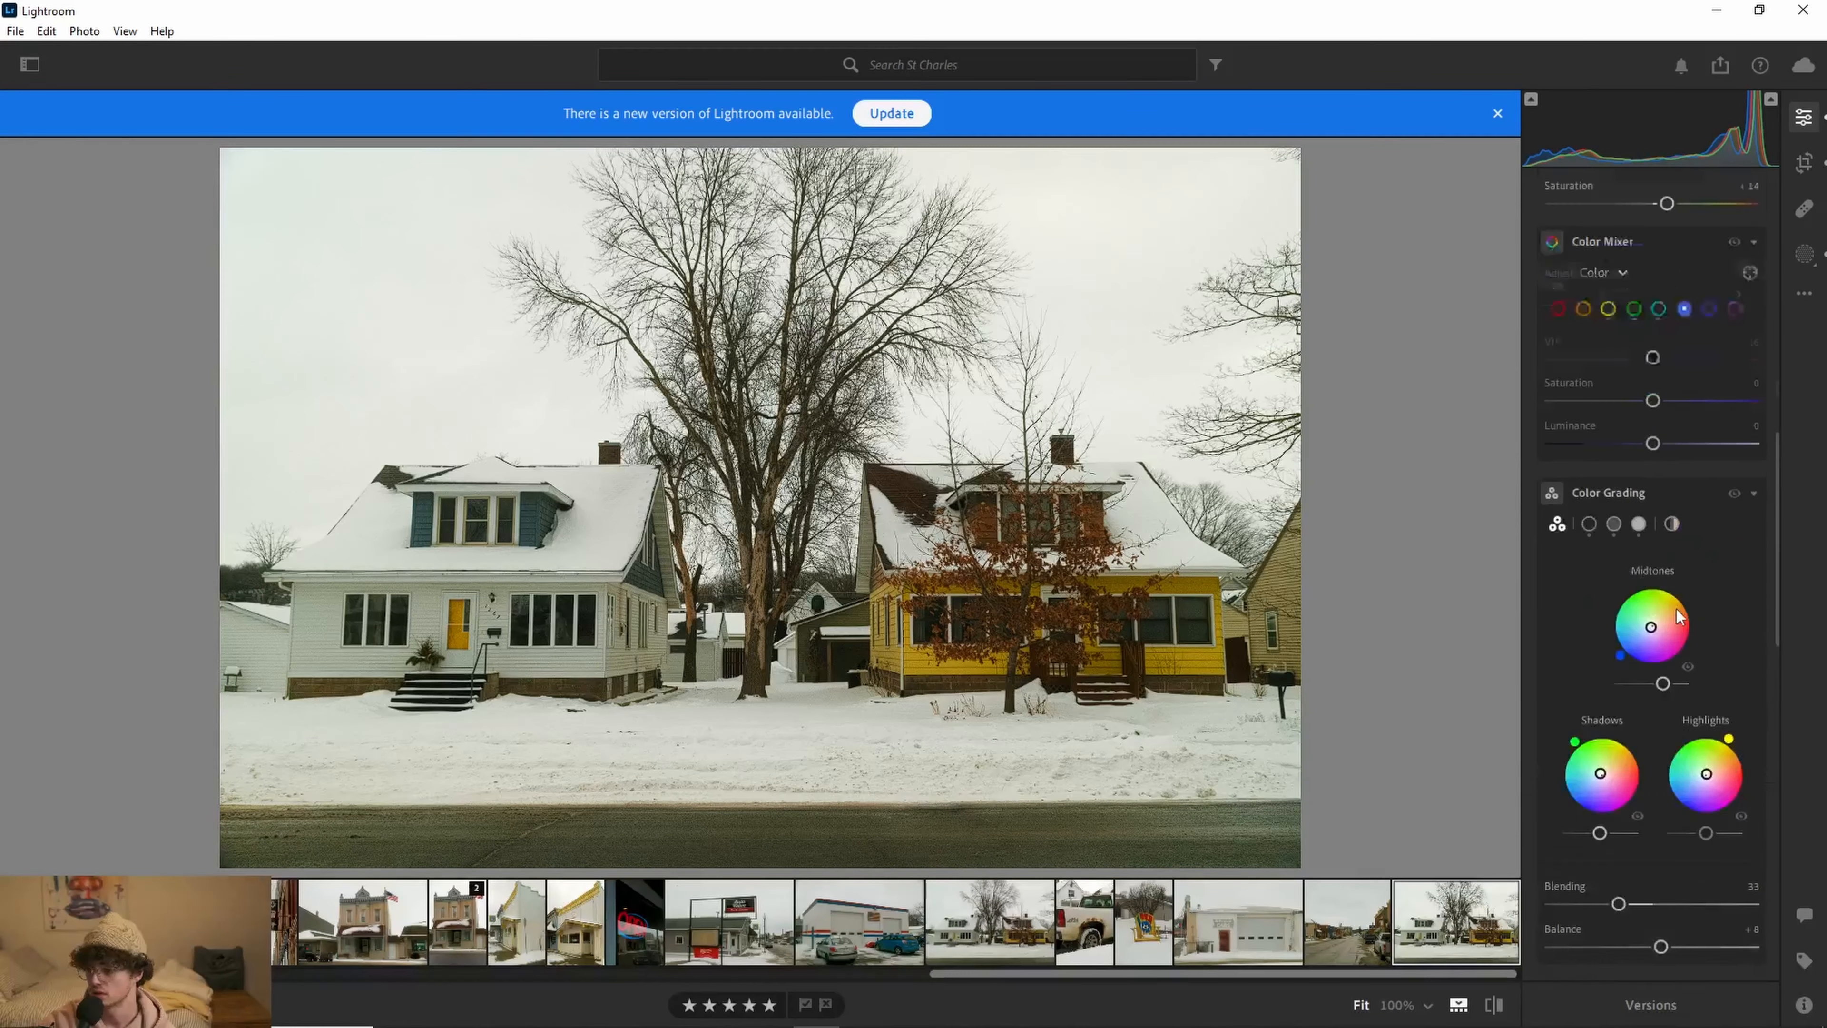
key(Left)
key(Left)
key(Left)
key(Right)
key(Right)
key(Right)
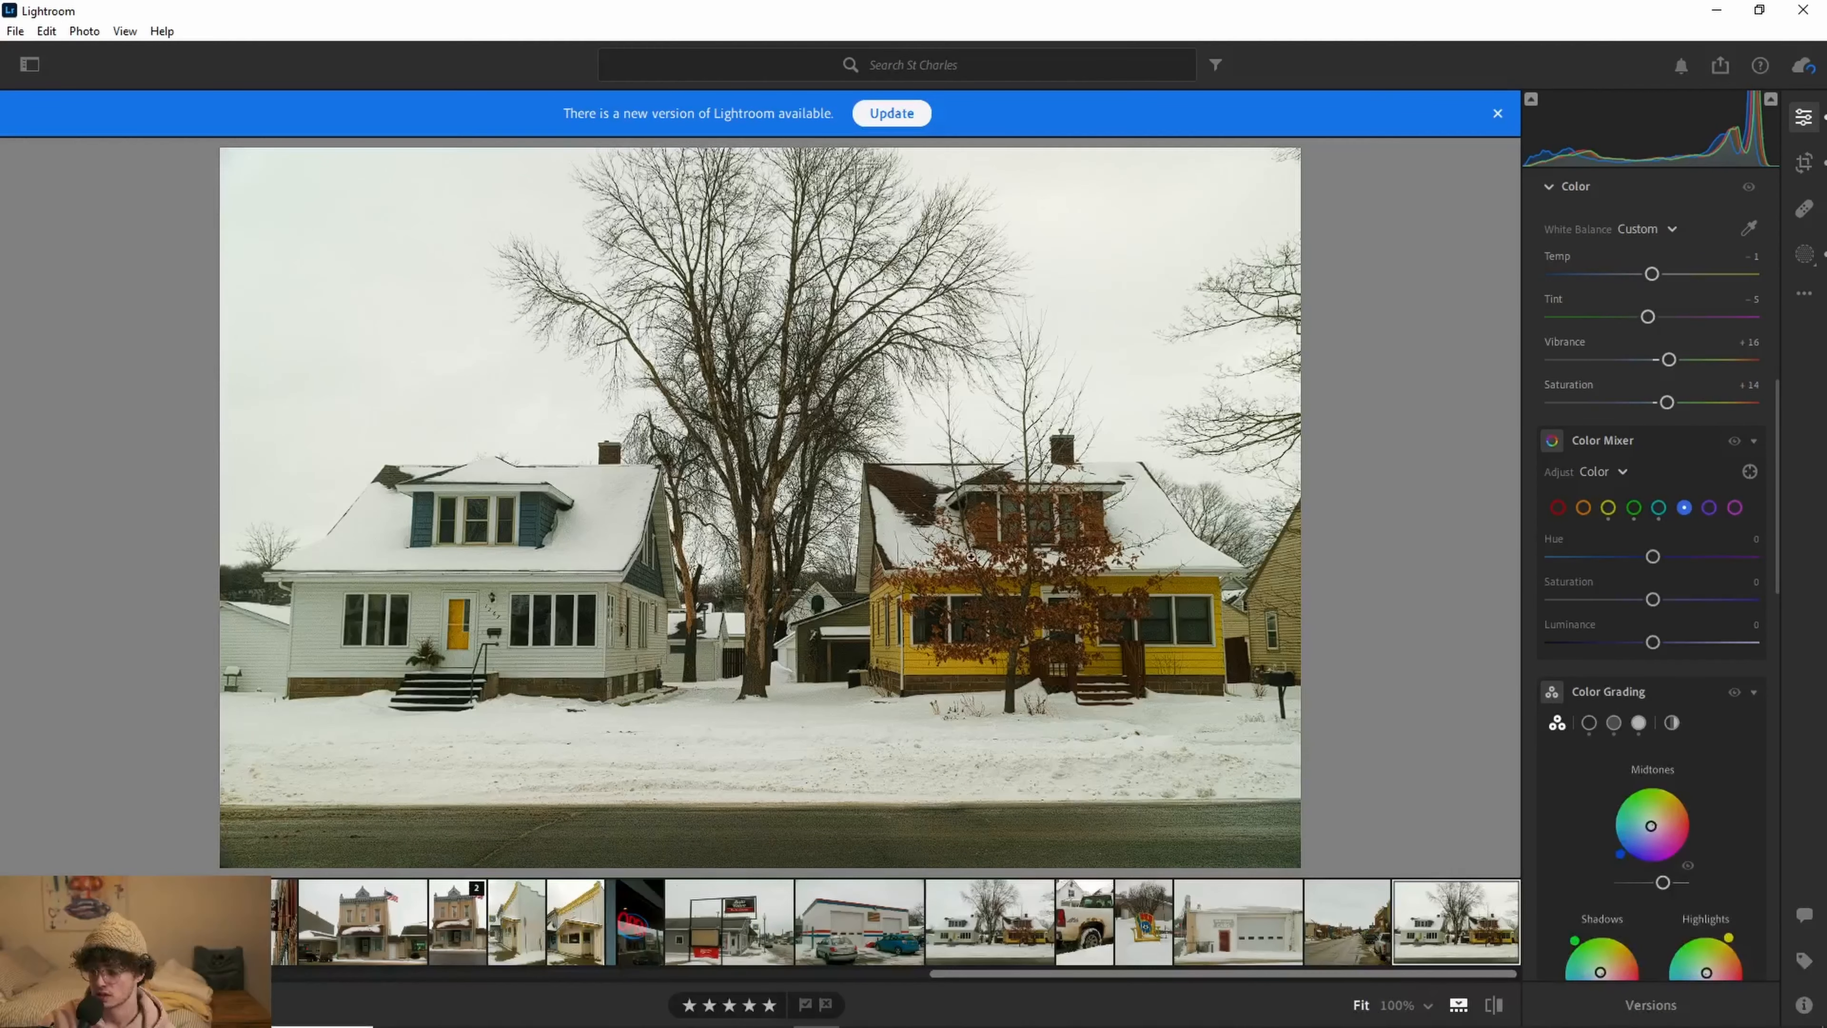
Step: Examine the tree's leaves up close and set the orange Hue to −9, Saturation to +15 and Luminance to −11 in the Color Mixer
click(1012, 591)
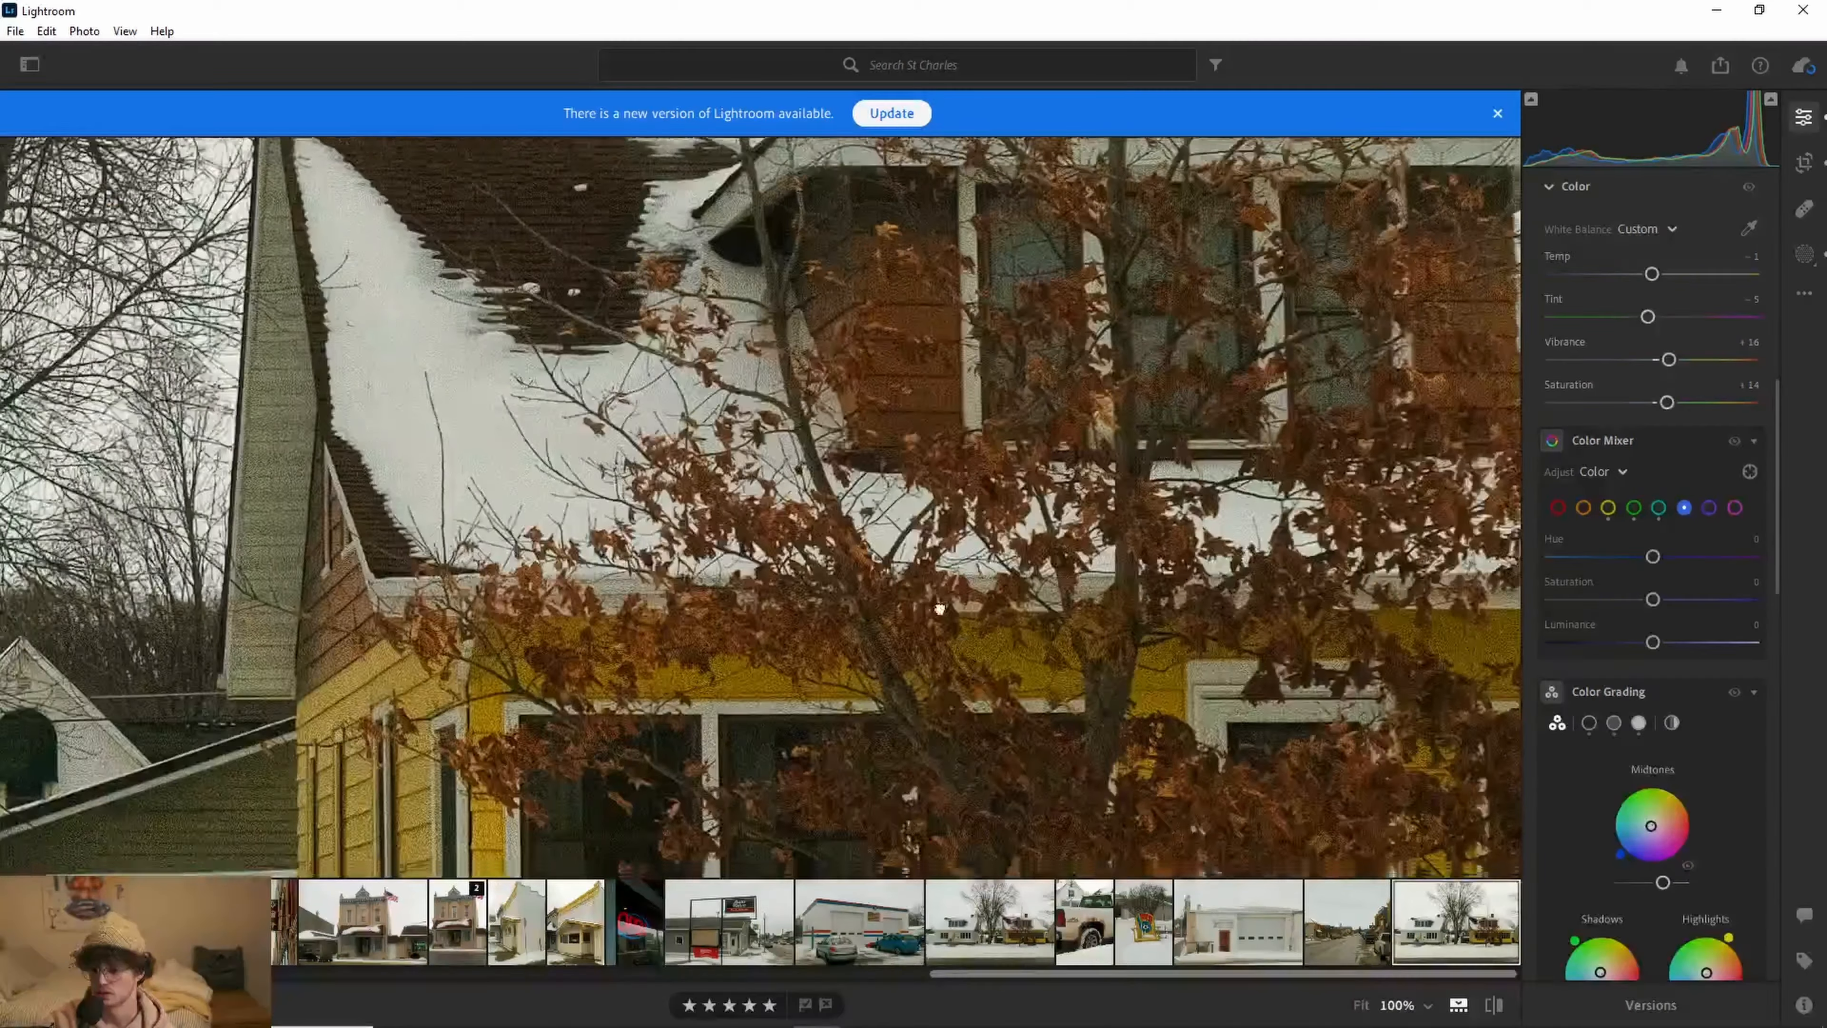
drag(941, 357, 926, 305)
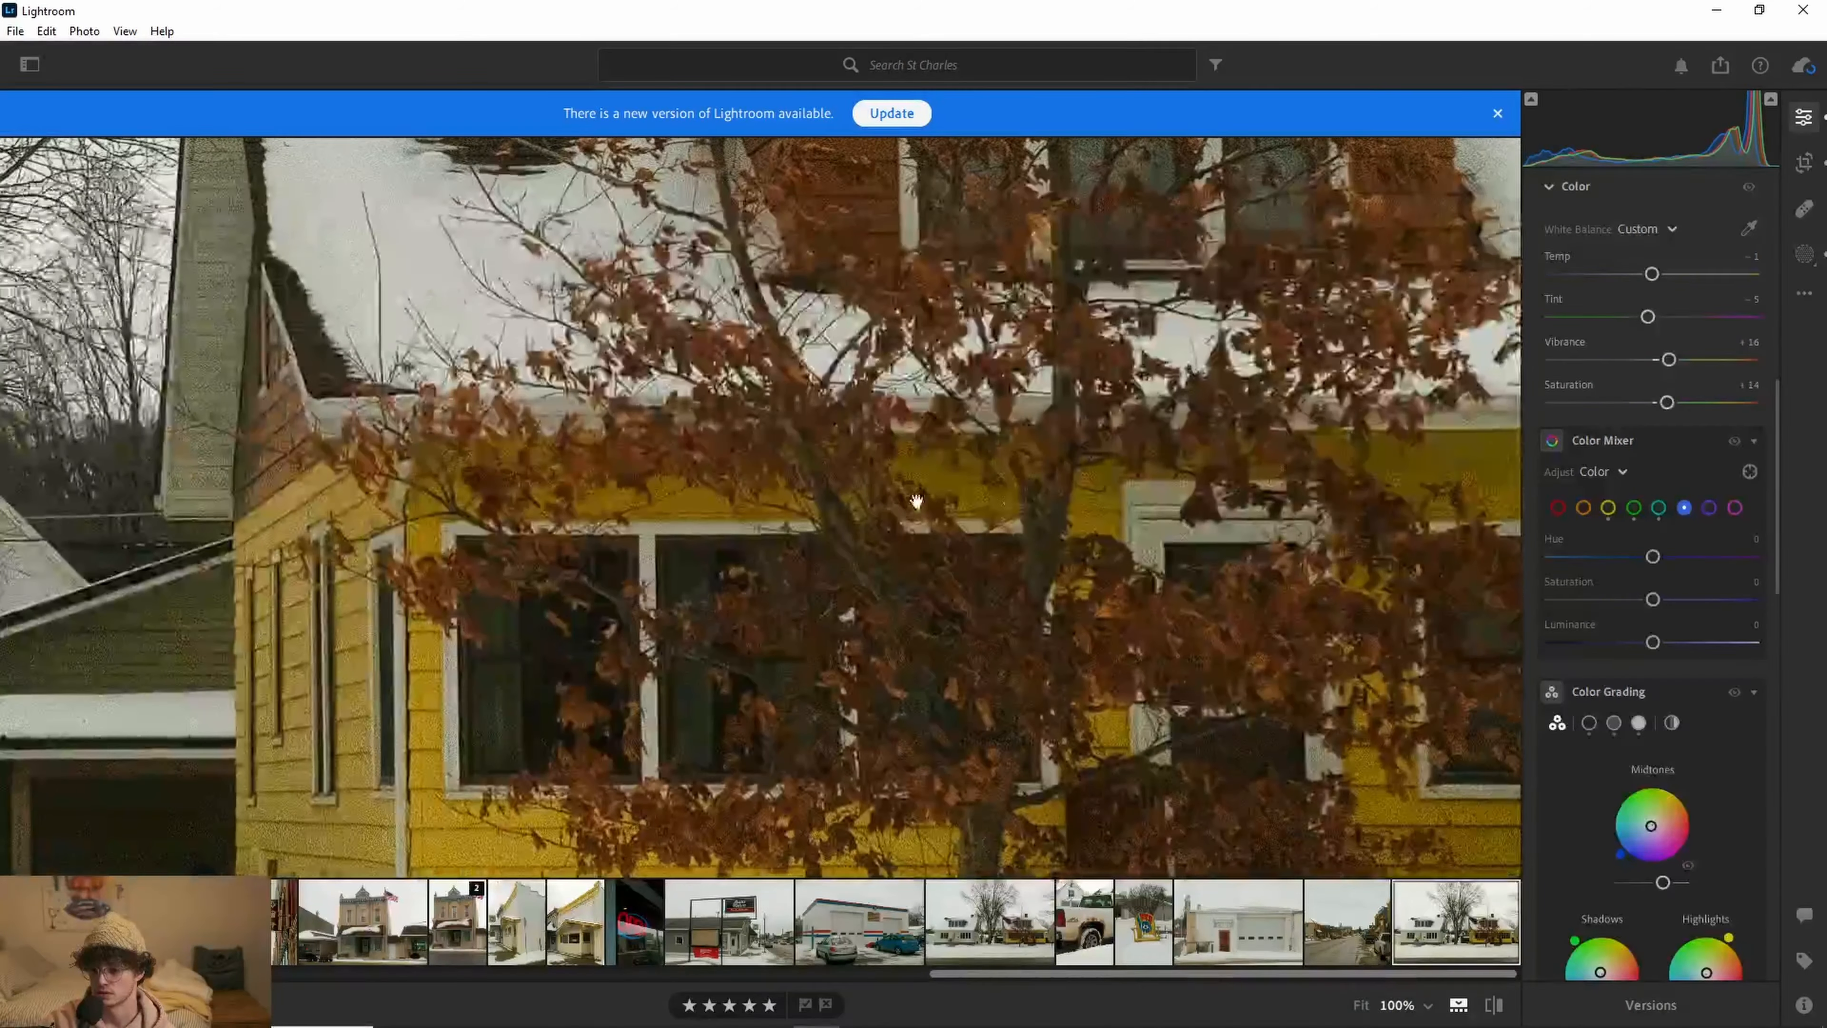
click(1584, 508)
mouse_move(1652, 556)
mouse_down()
mouse_move(1563, 557)
mouse_move(1749, 556)
mouse_move(1668, 557)
mouse_up()
double_click(1667, 556)
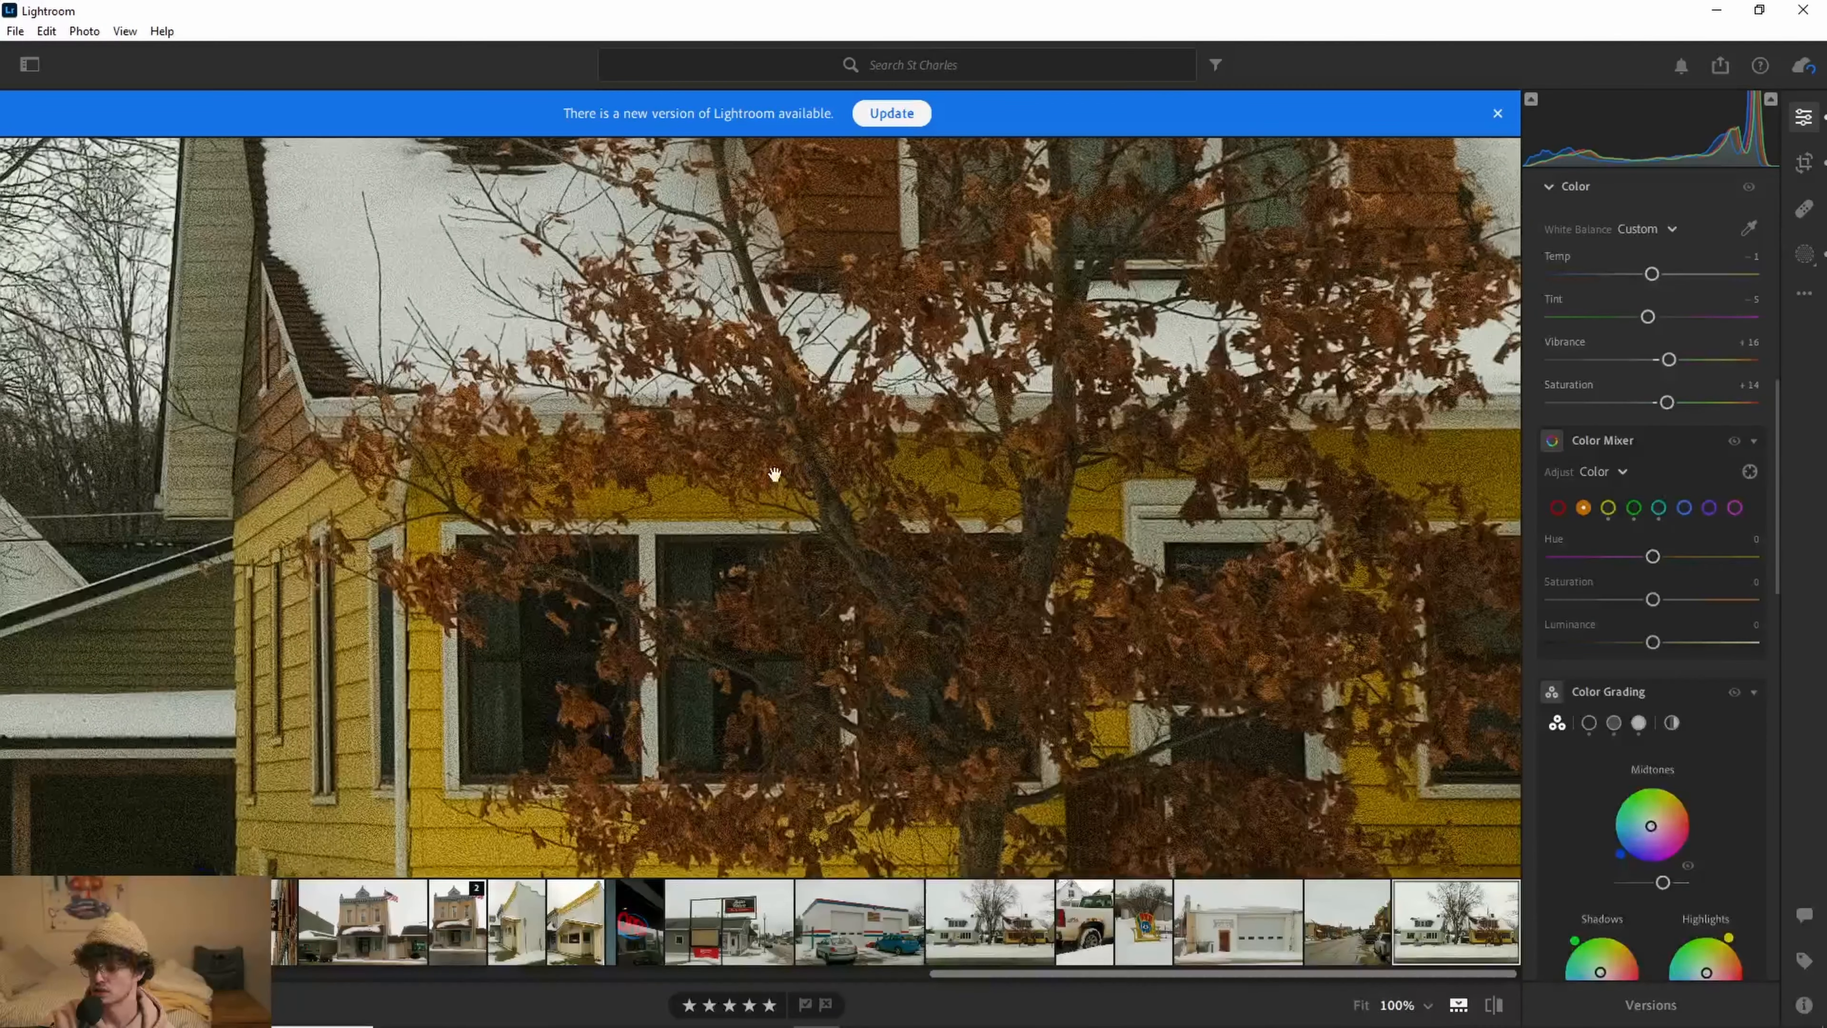
click(795, 477)
click(1655, 557)
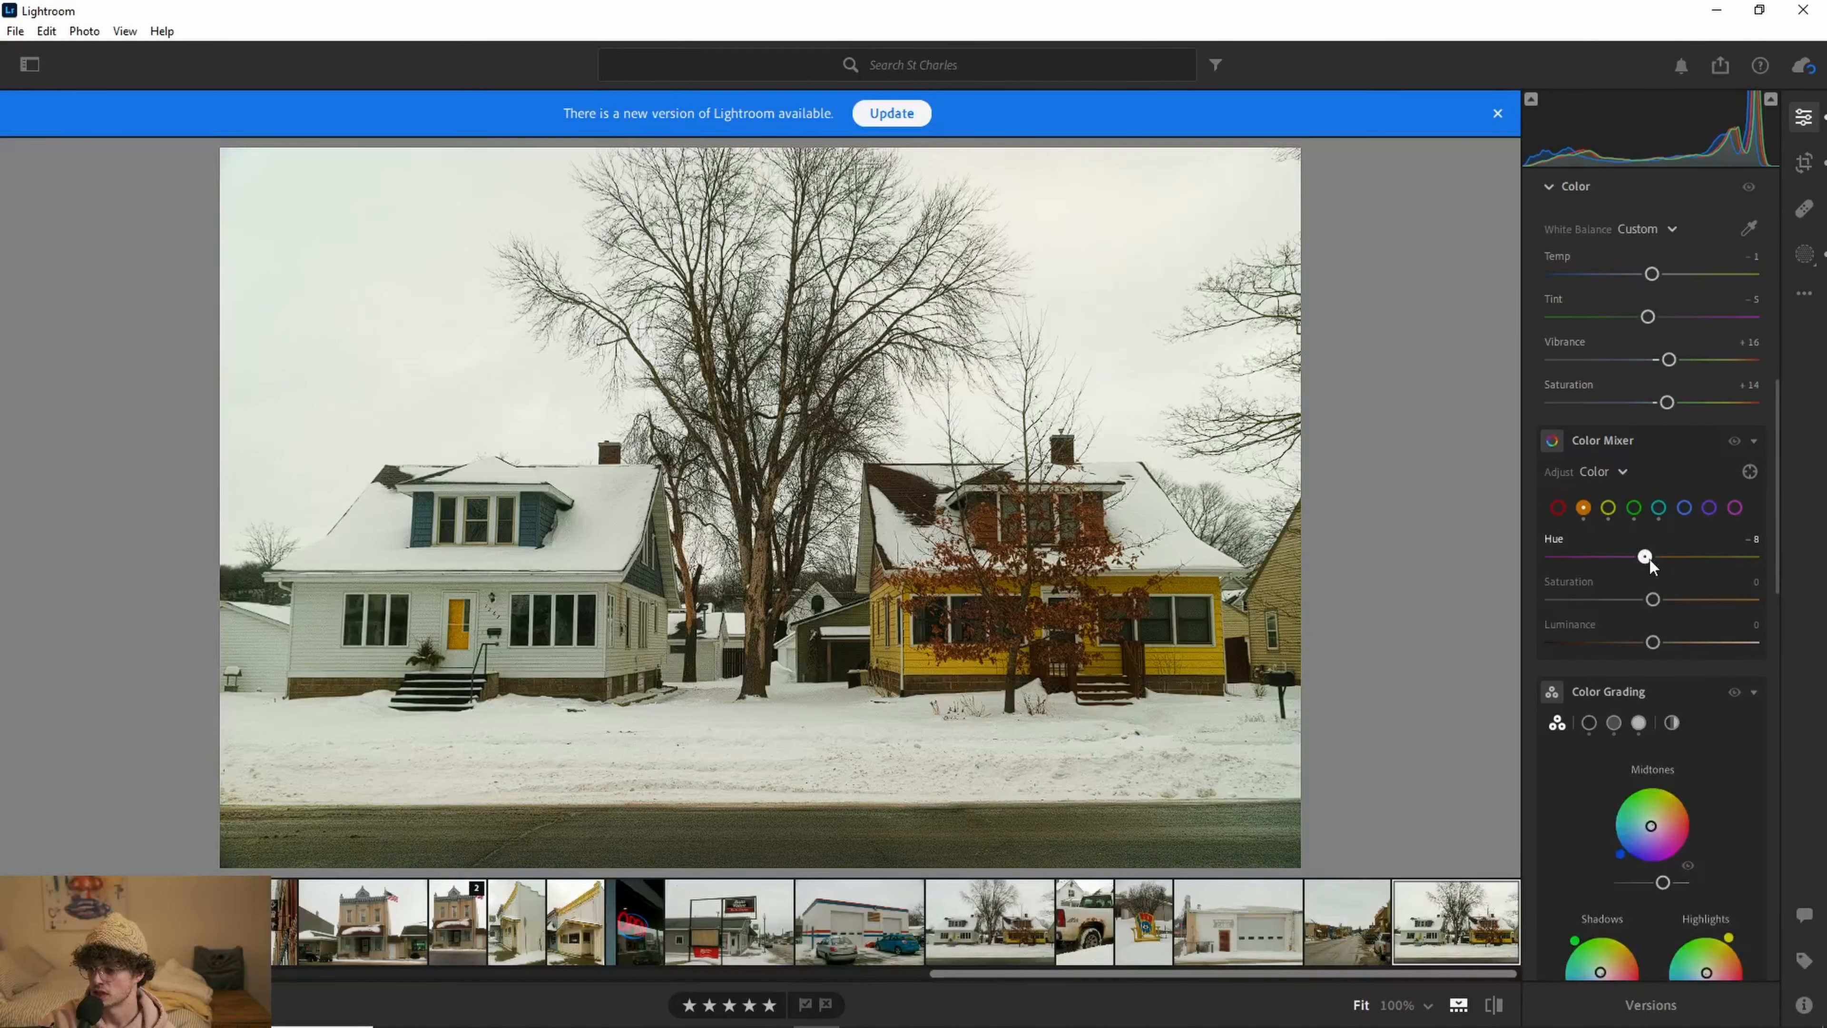
click(1660, 600)
drag(1670, 597, 1643, 645)
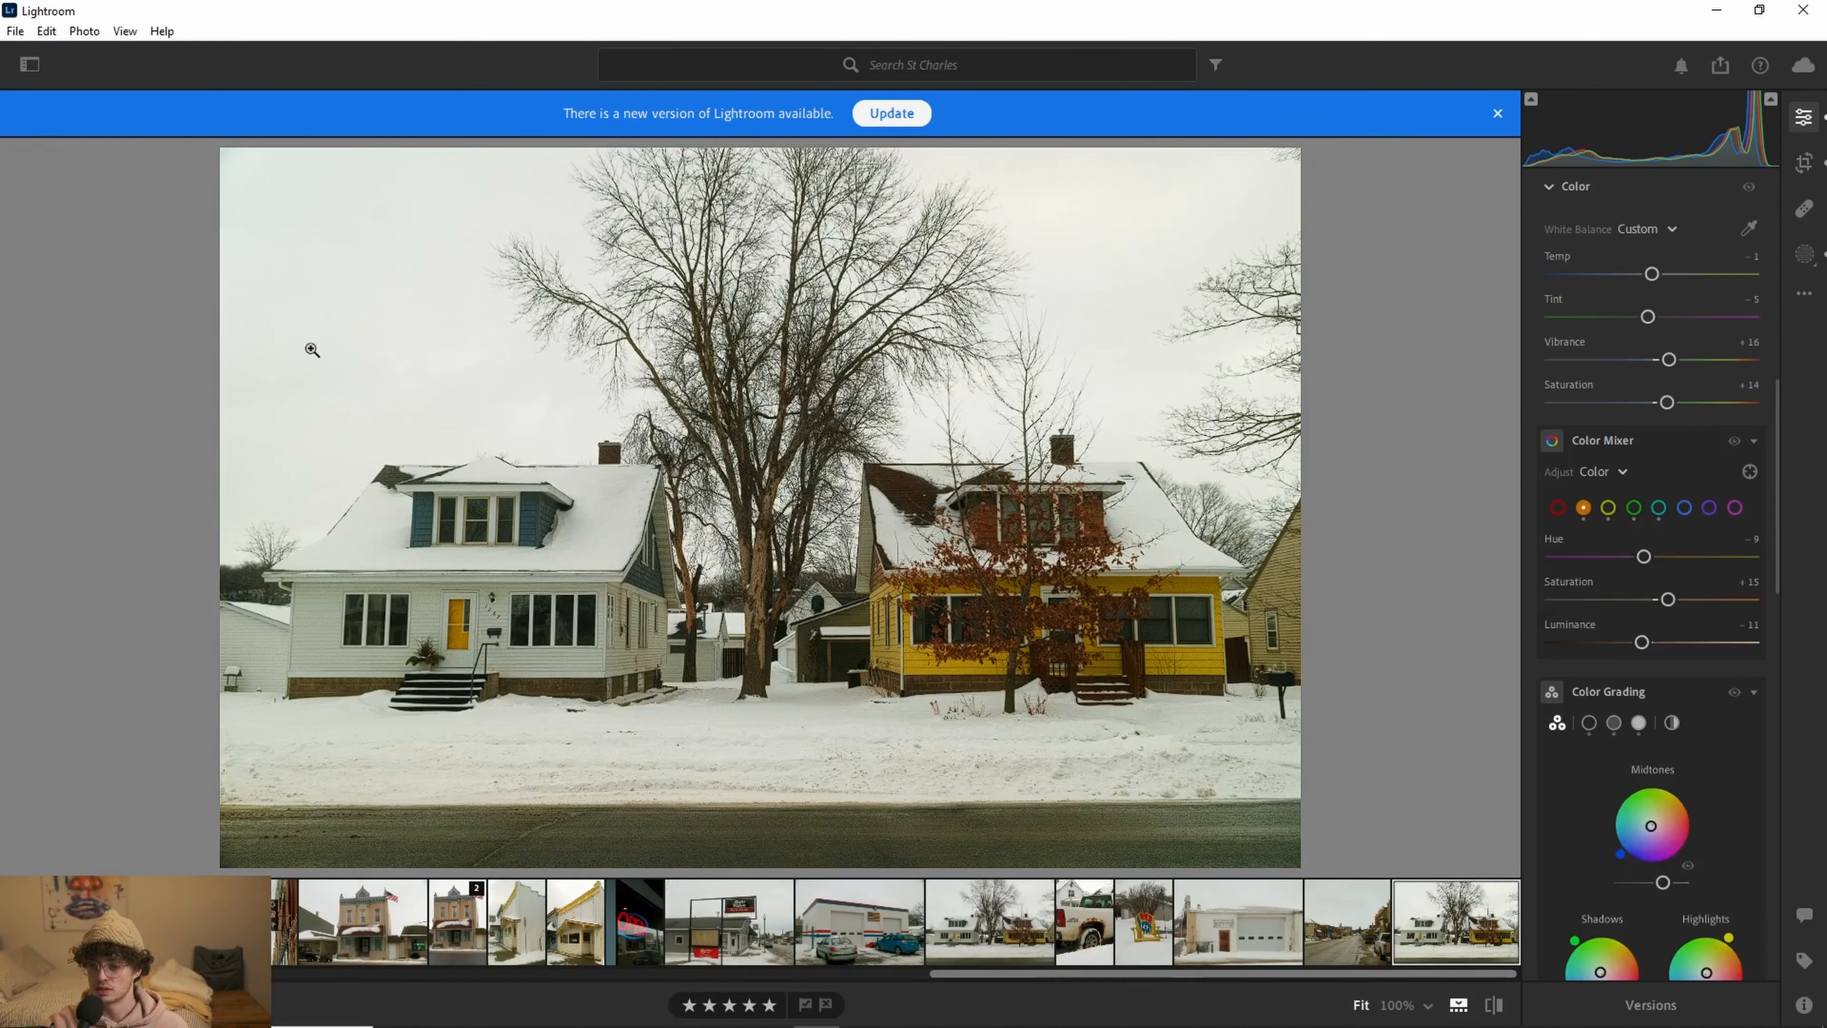
Step: Set the photo's Texture to −2 and Clarity to +11 in the Effects settings
scroll(1648, 561, down, 6)
scroll(1712, 424, up, 4)
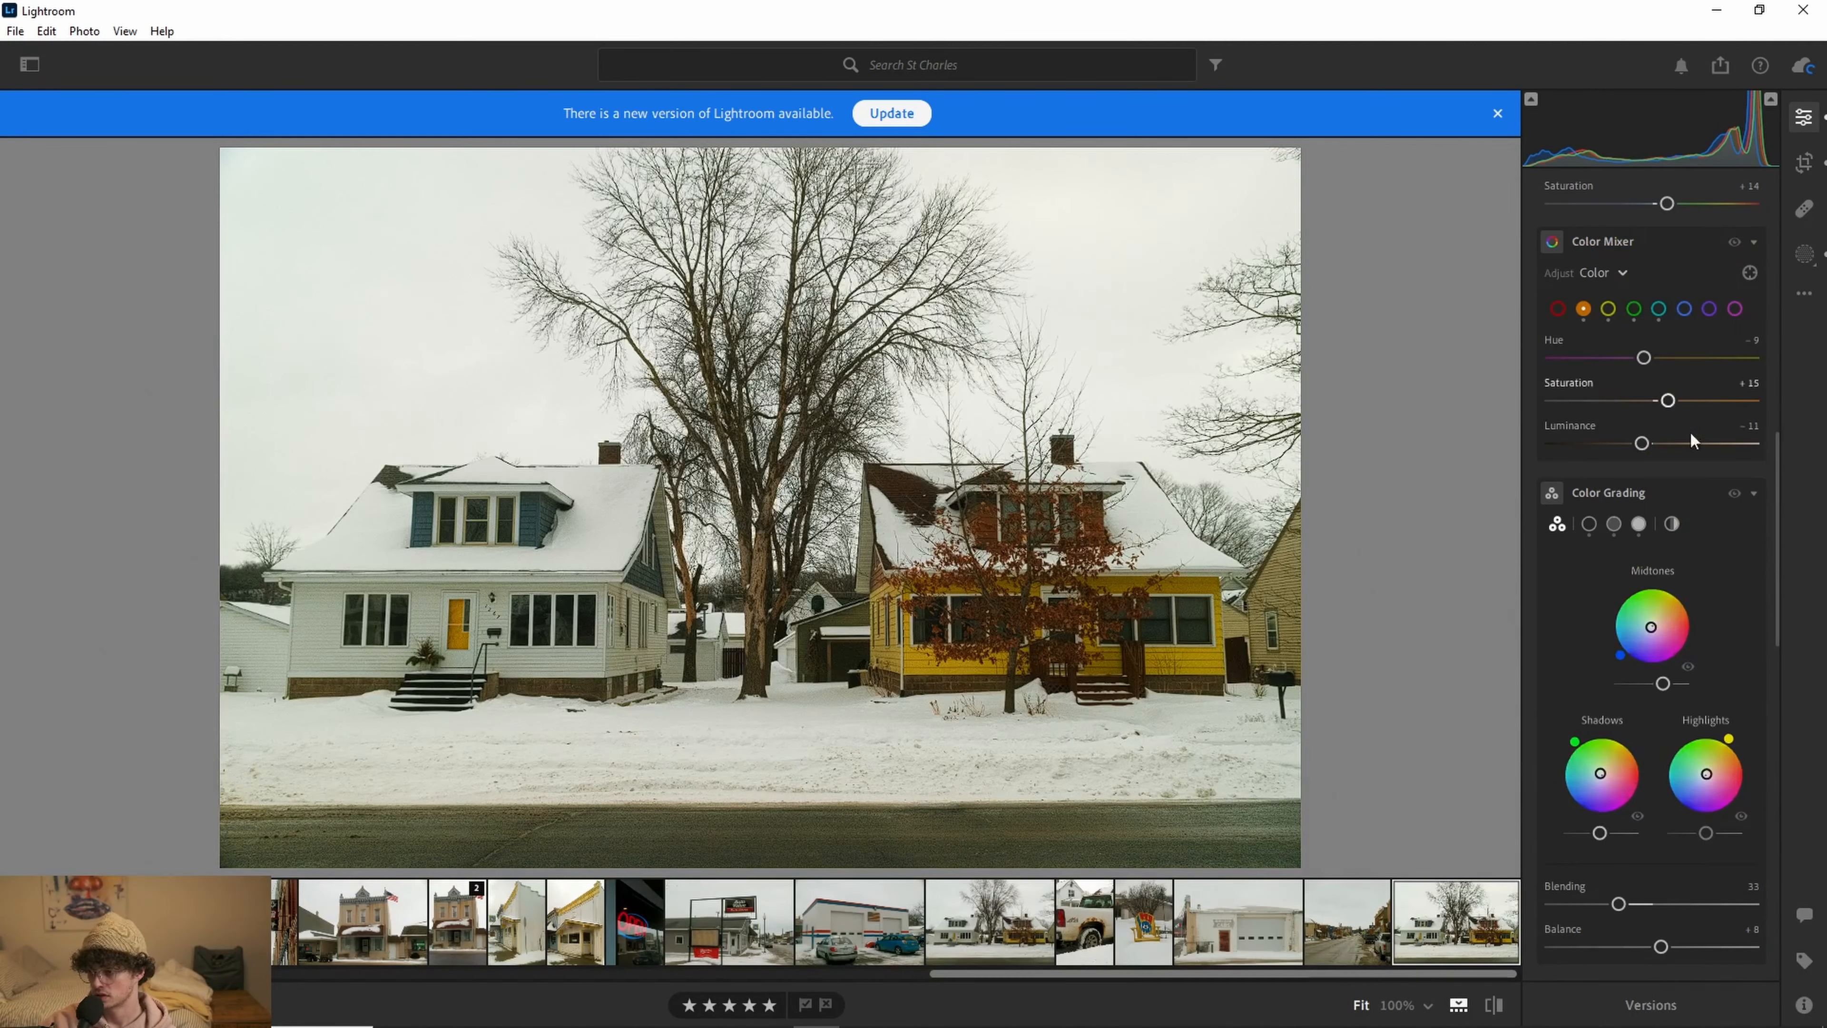
scroll(1612, 519, down, 5)
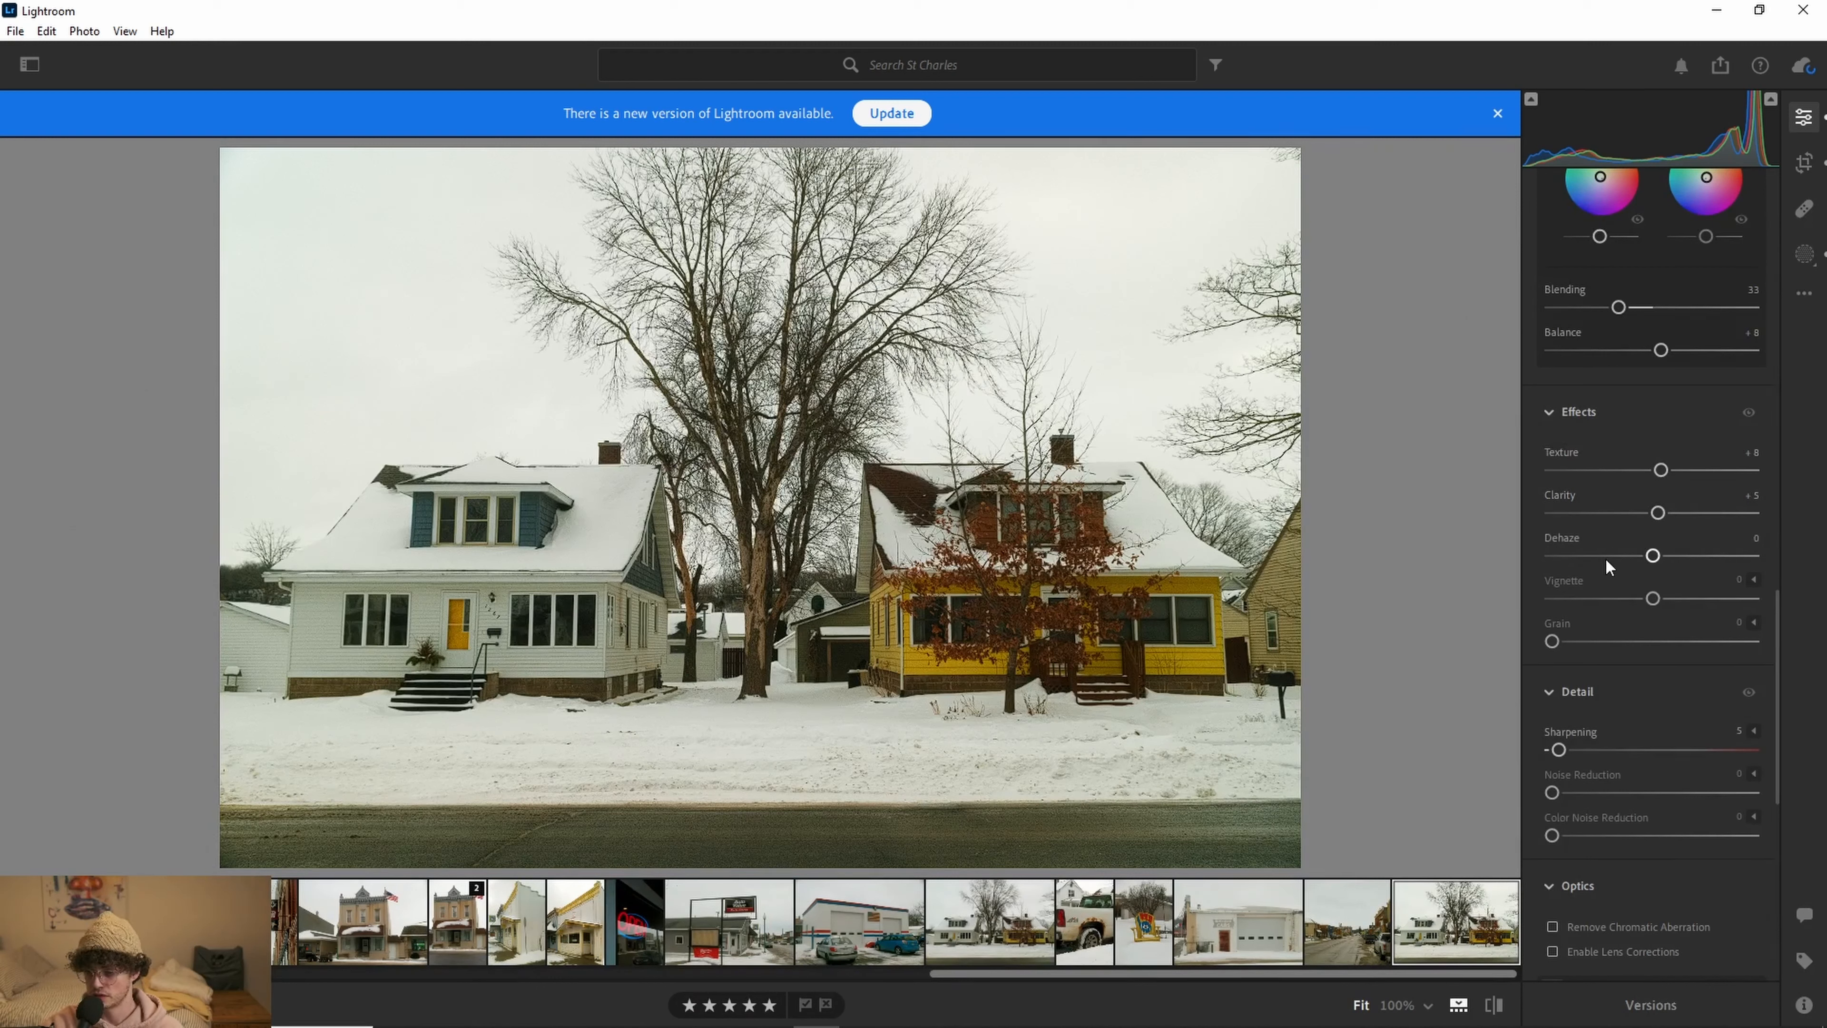
drag(1661, 469, 1666, 469)
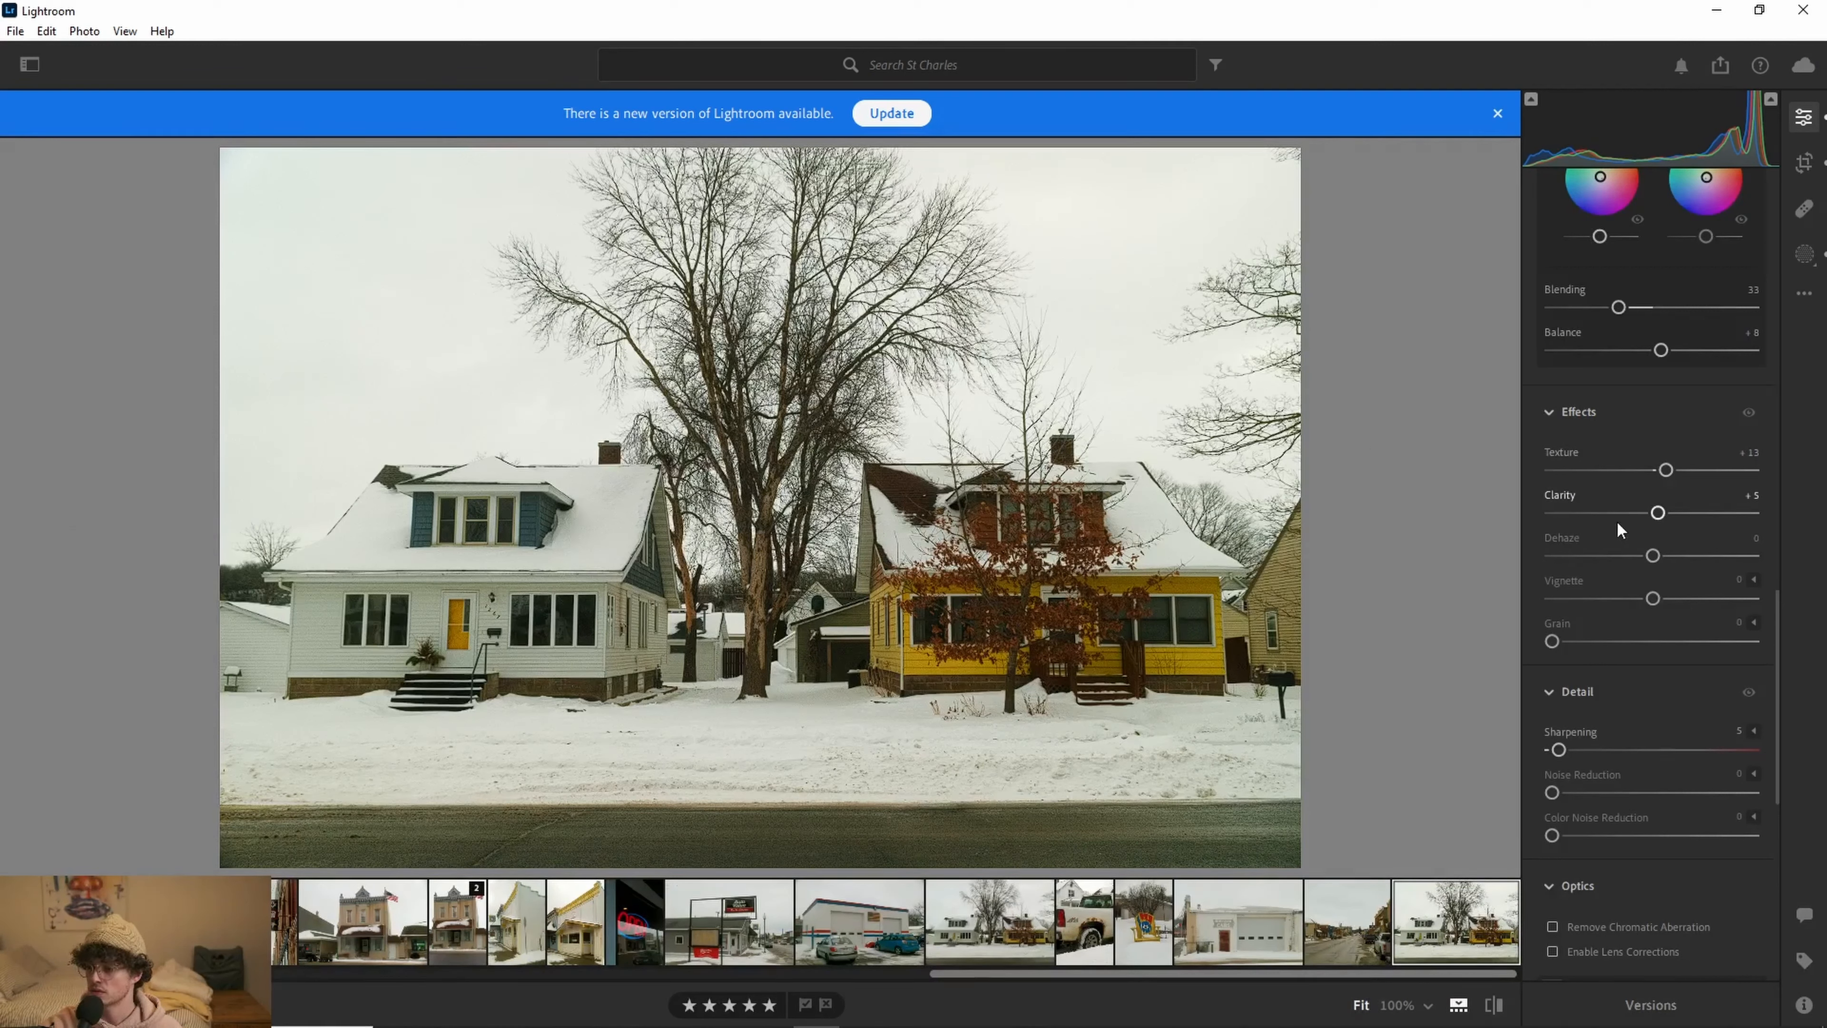
mouse_move(1659, 512)
mouse_down()
mouse_move(1718, 515)
mouse_move(1660, 512)
mouse_move(1666, 472)
mouse_move(1754, 475)
mouse_move(1661, 483)
mouse_up()
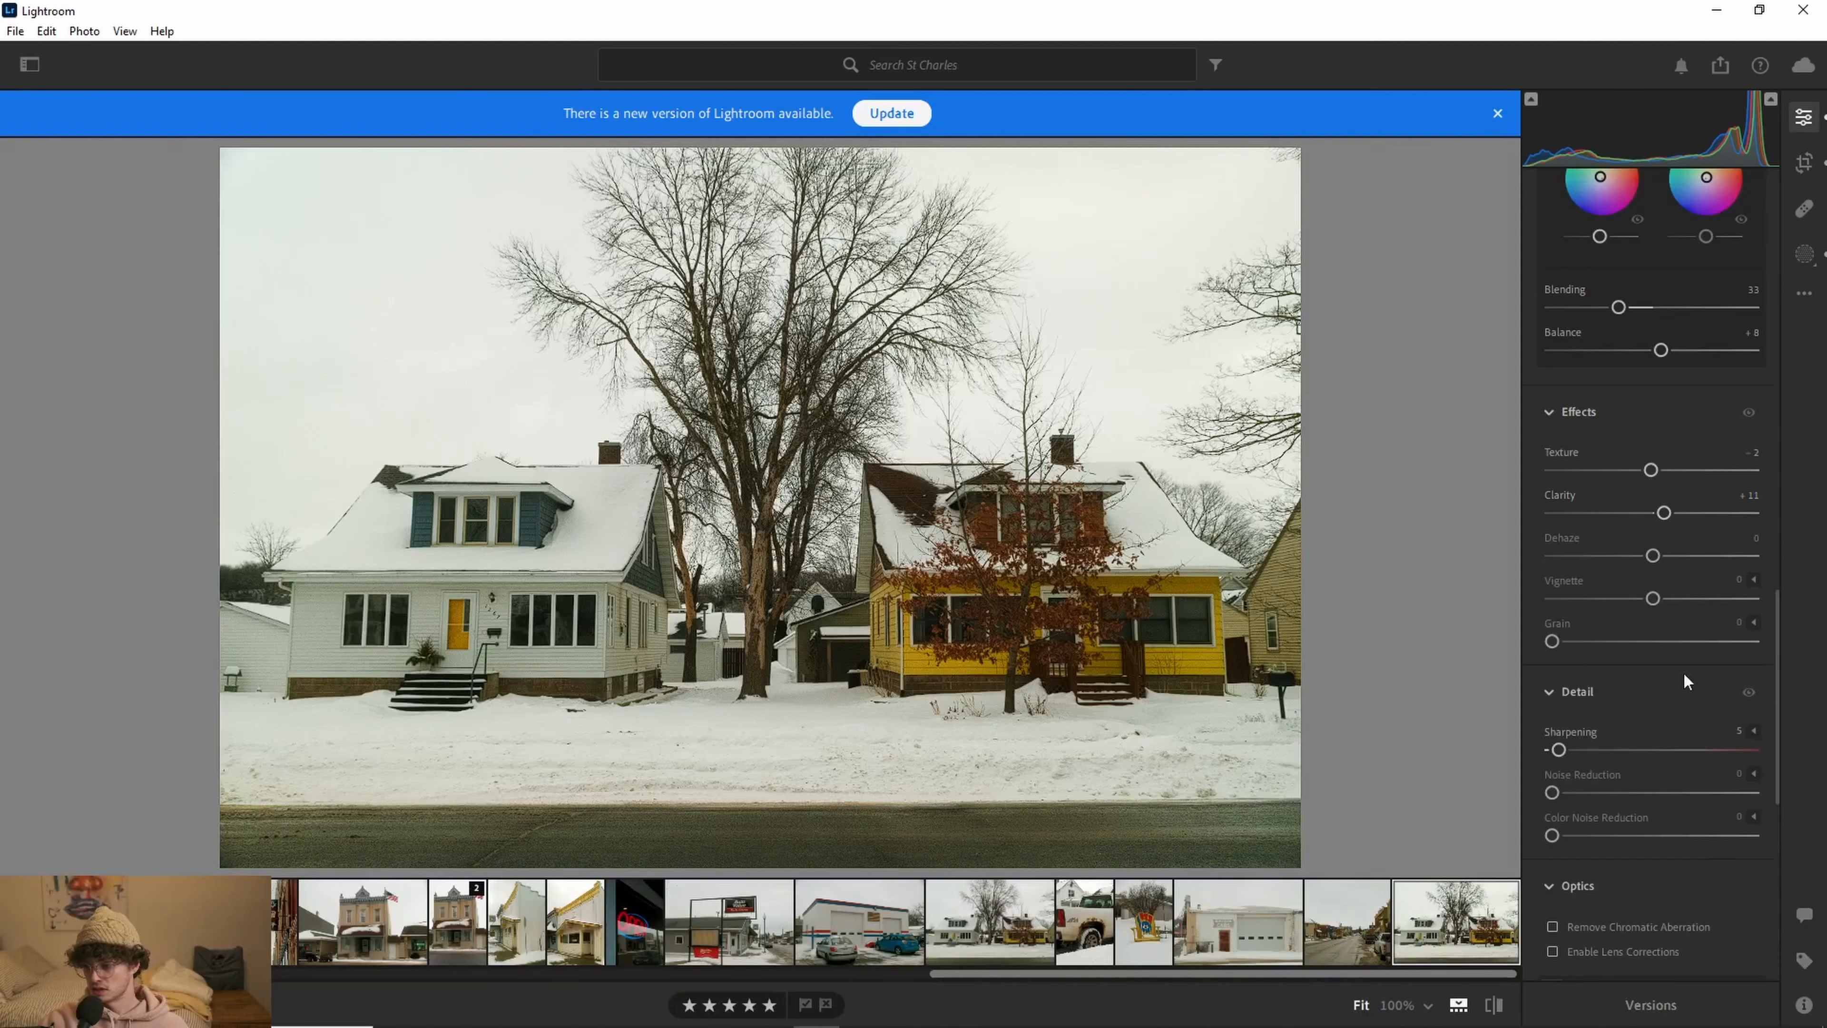
Step: Review the photo's adjustments, check them against the earlier yellow chair photo, and return to the two-house photo
scroll(1653, 692, up, 8)
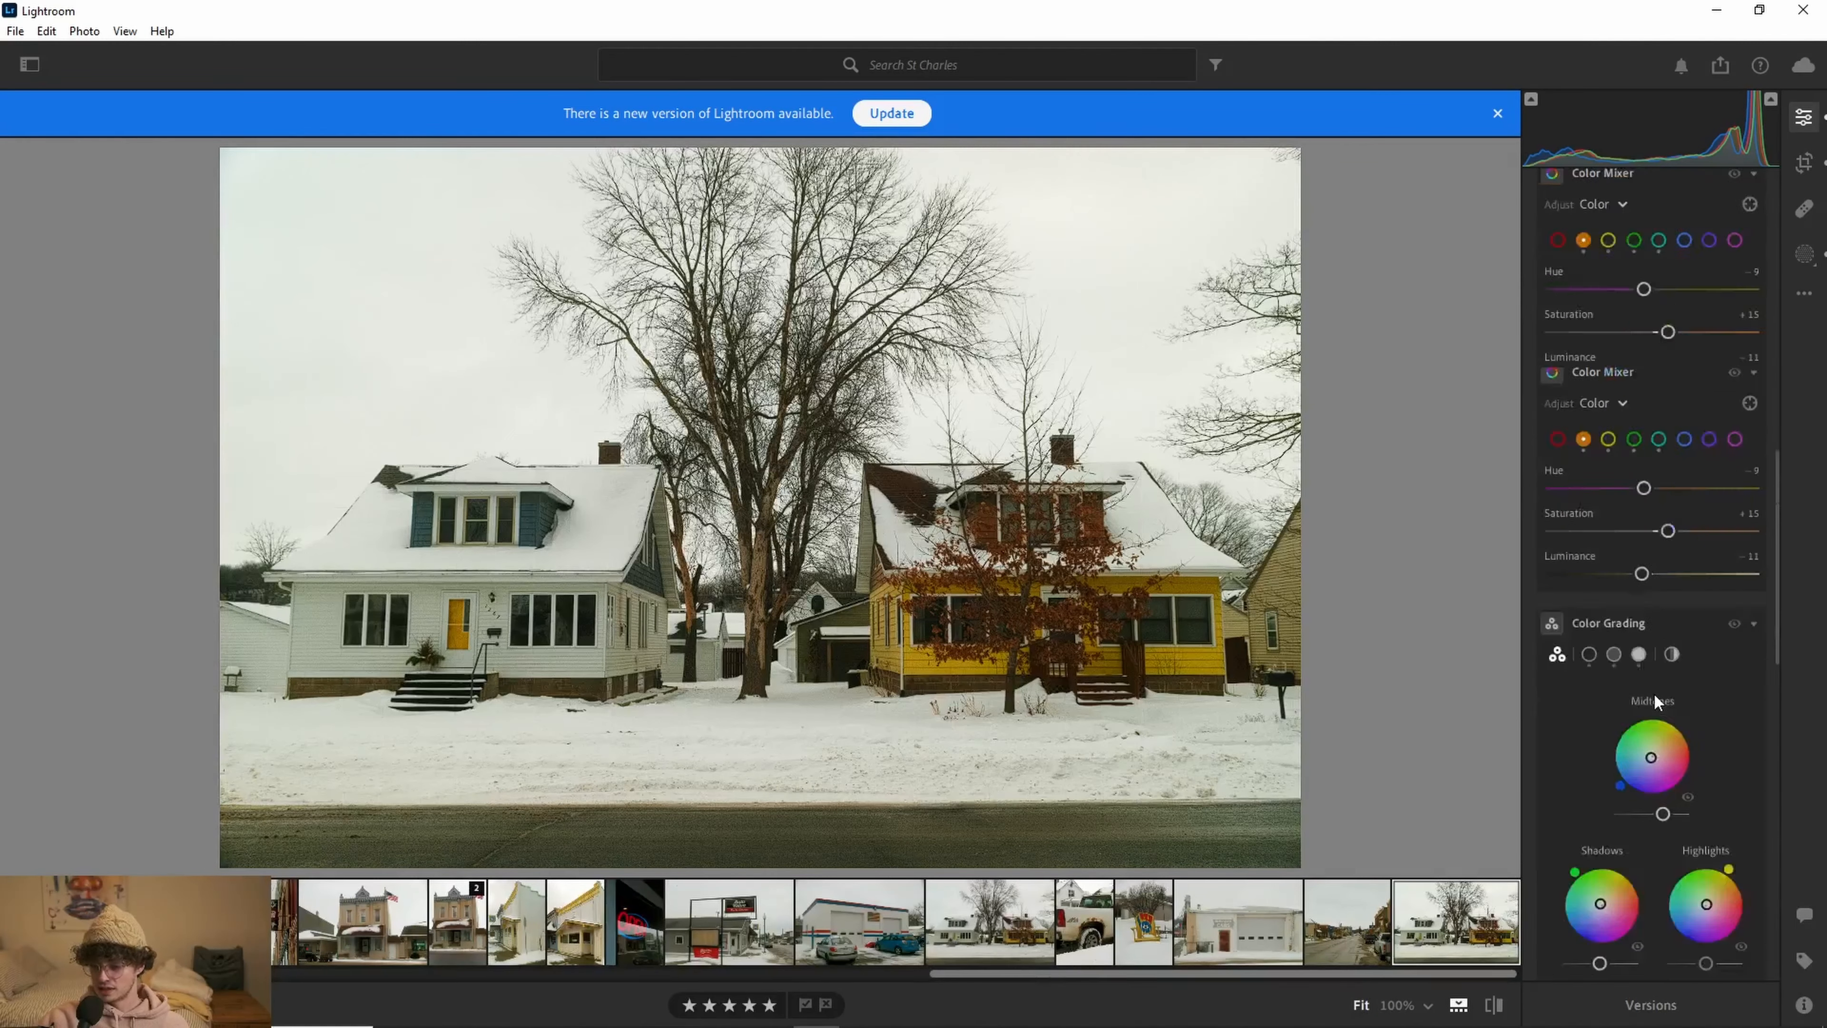
scroll(1653, 692, down, 10)
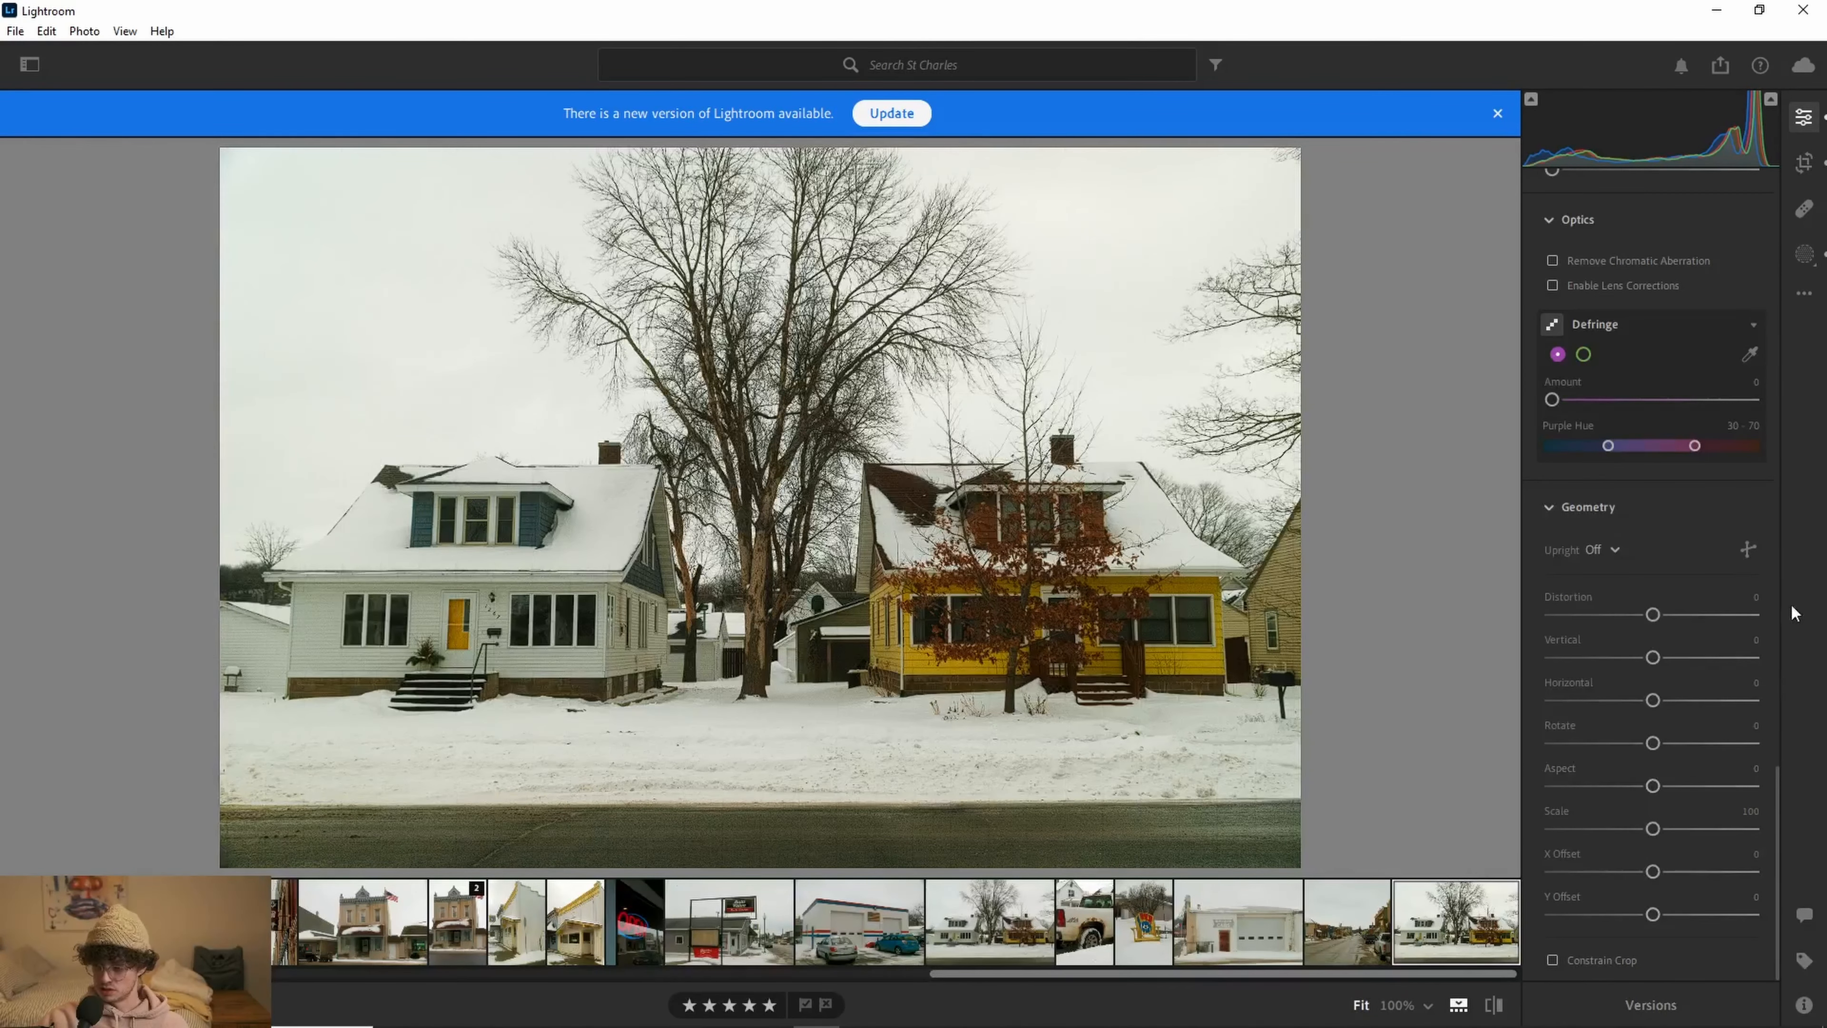
scroll(1653, 720, up, 10)
key(Left)
key(Left)
key(Left)
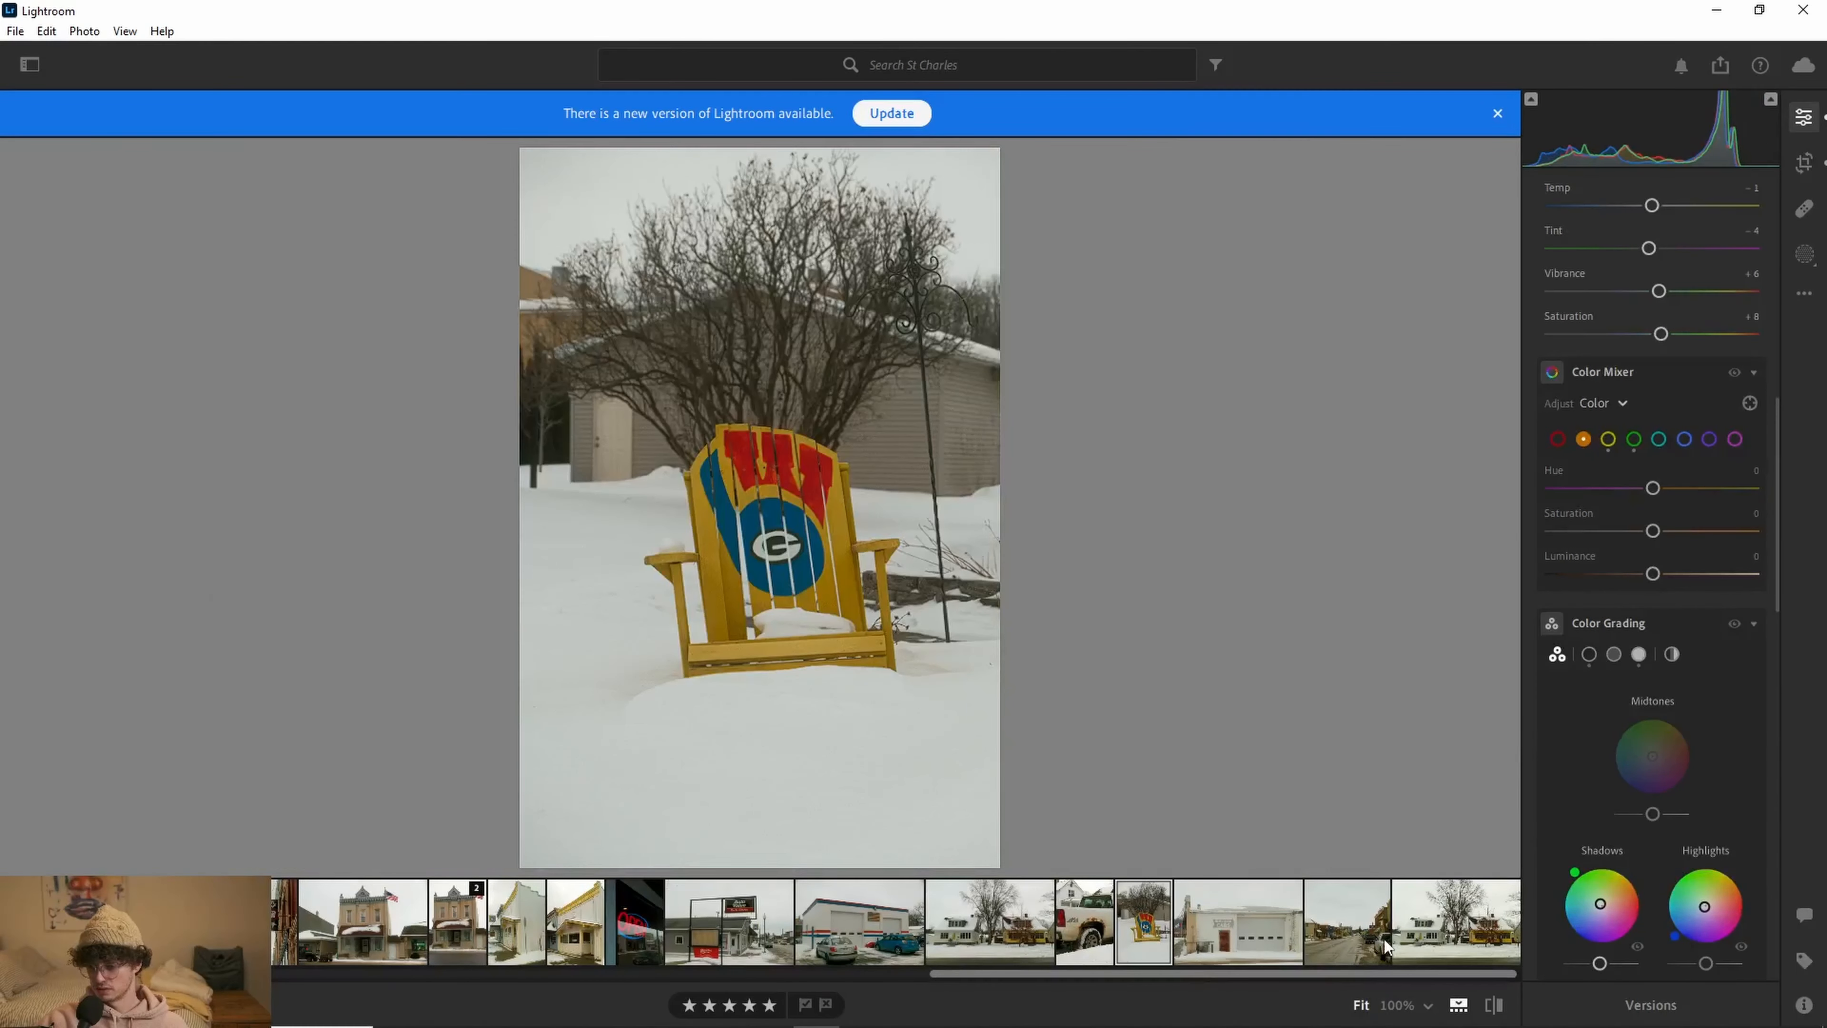
click(1399, 939)
scroll(1681, 481, up, 10)
scroll(1654, 432, down, 5)
scroll(1621, 377, up, 5)
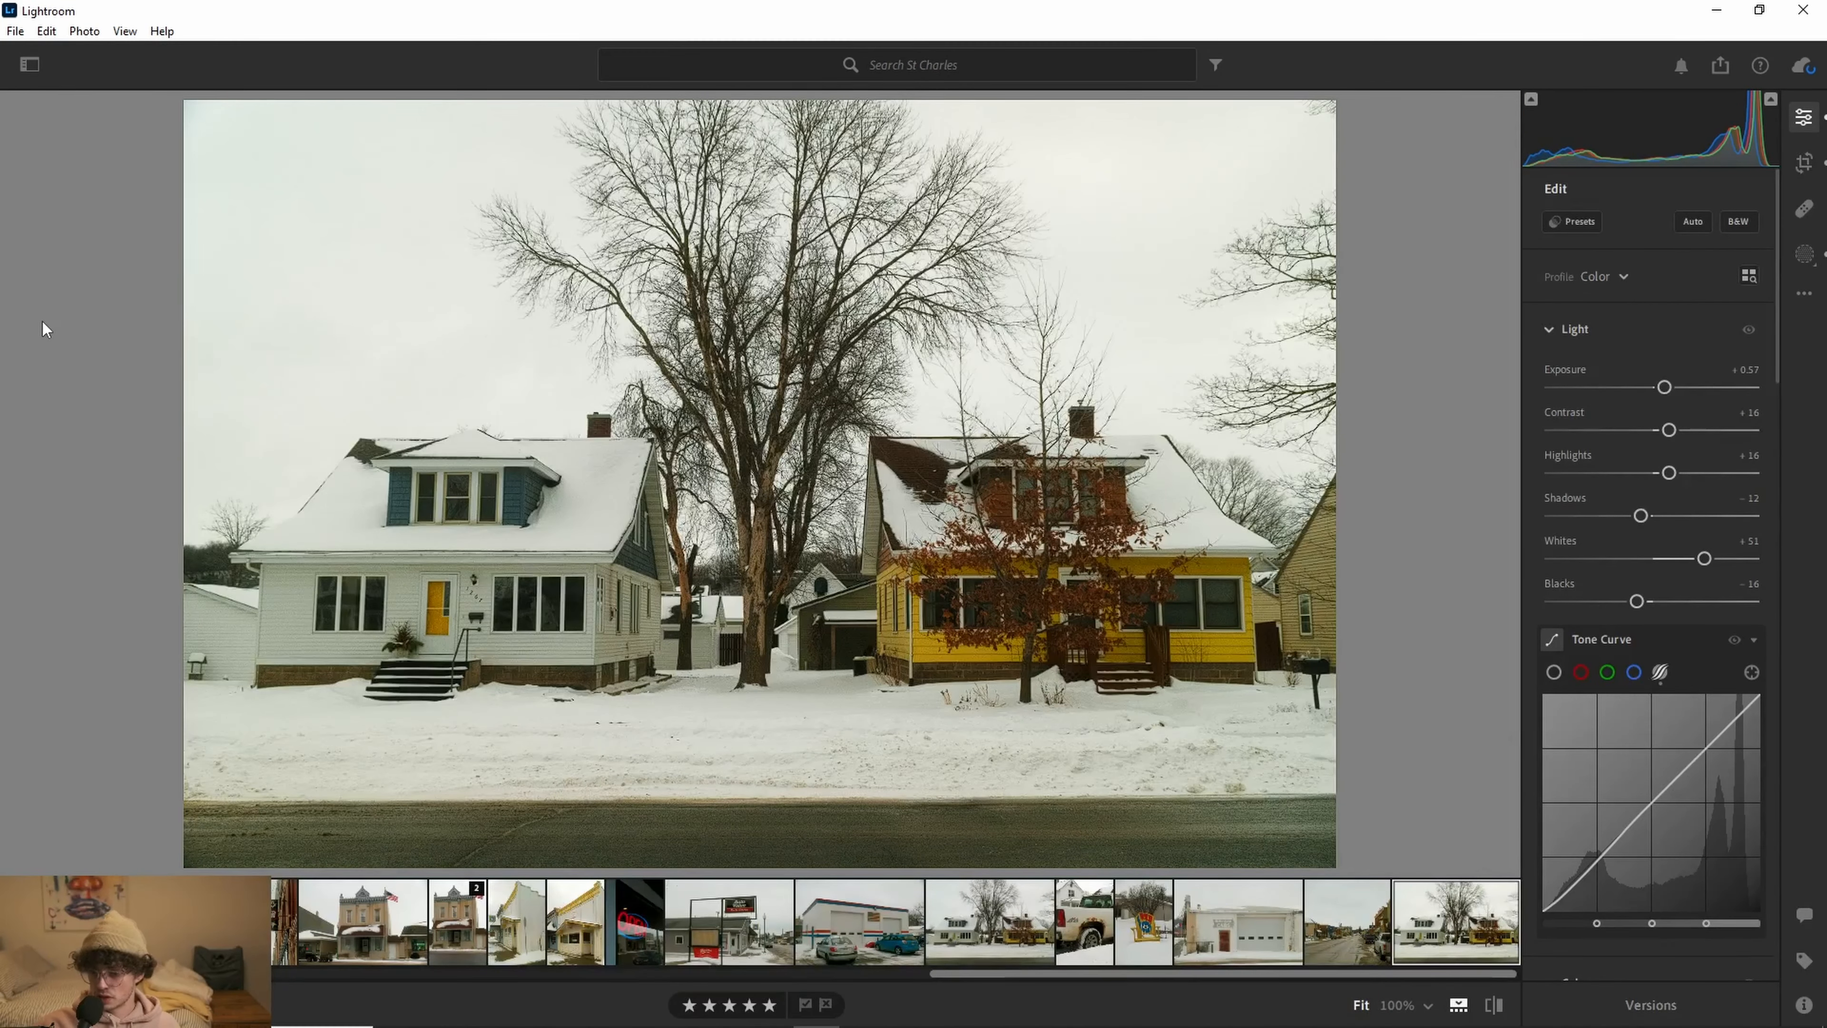
Step: Hide the filmstrip and compare the enlarged two-house photo with its unedited original
key(slash)
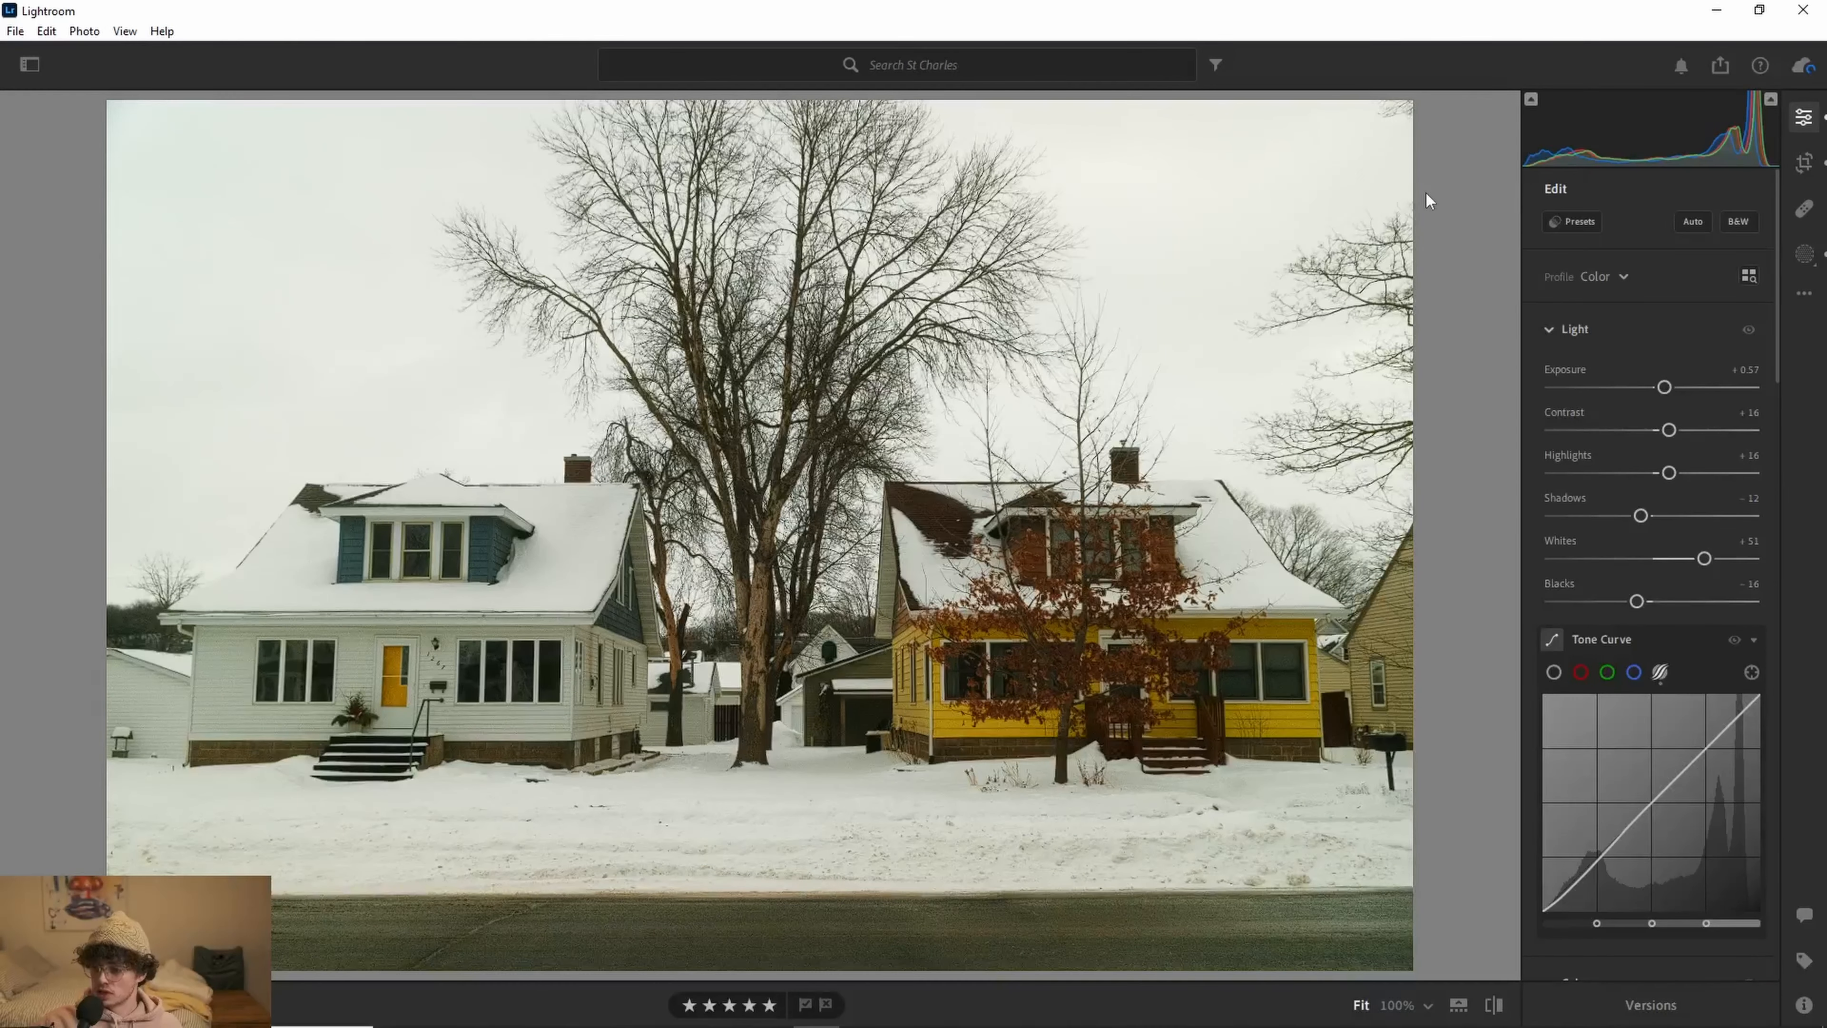
key(backslash)
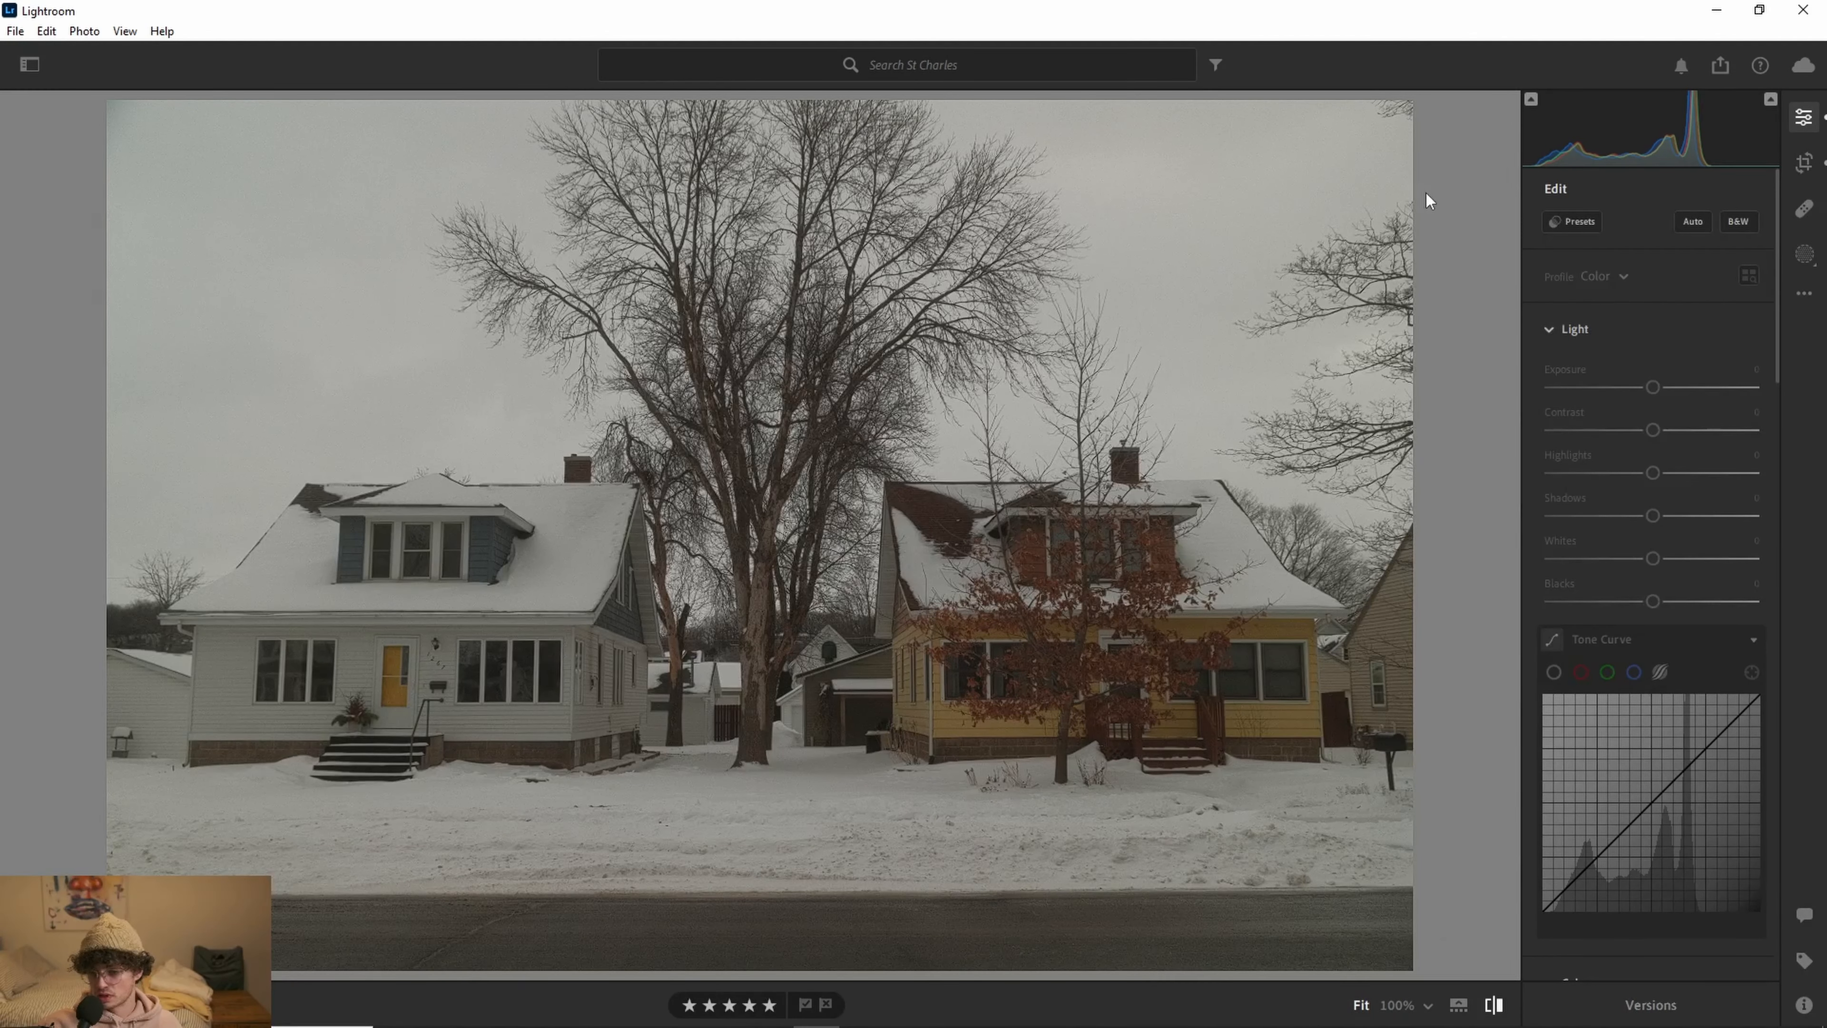
key(backslash)
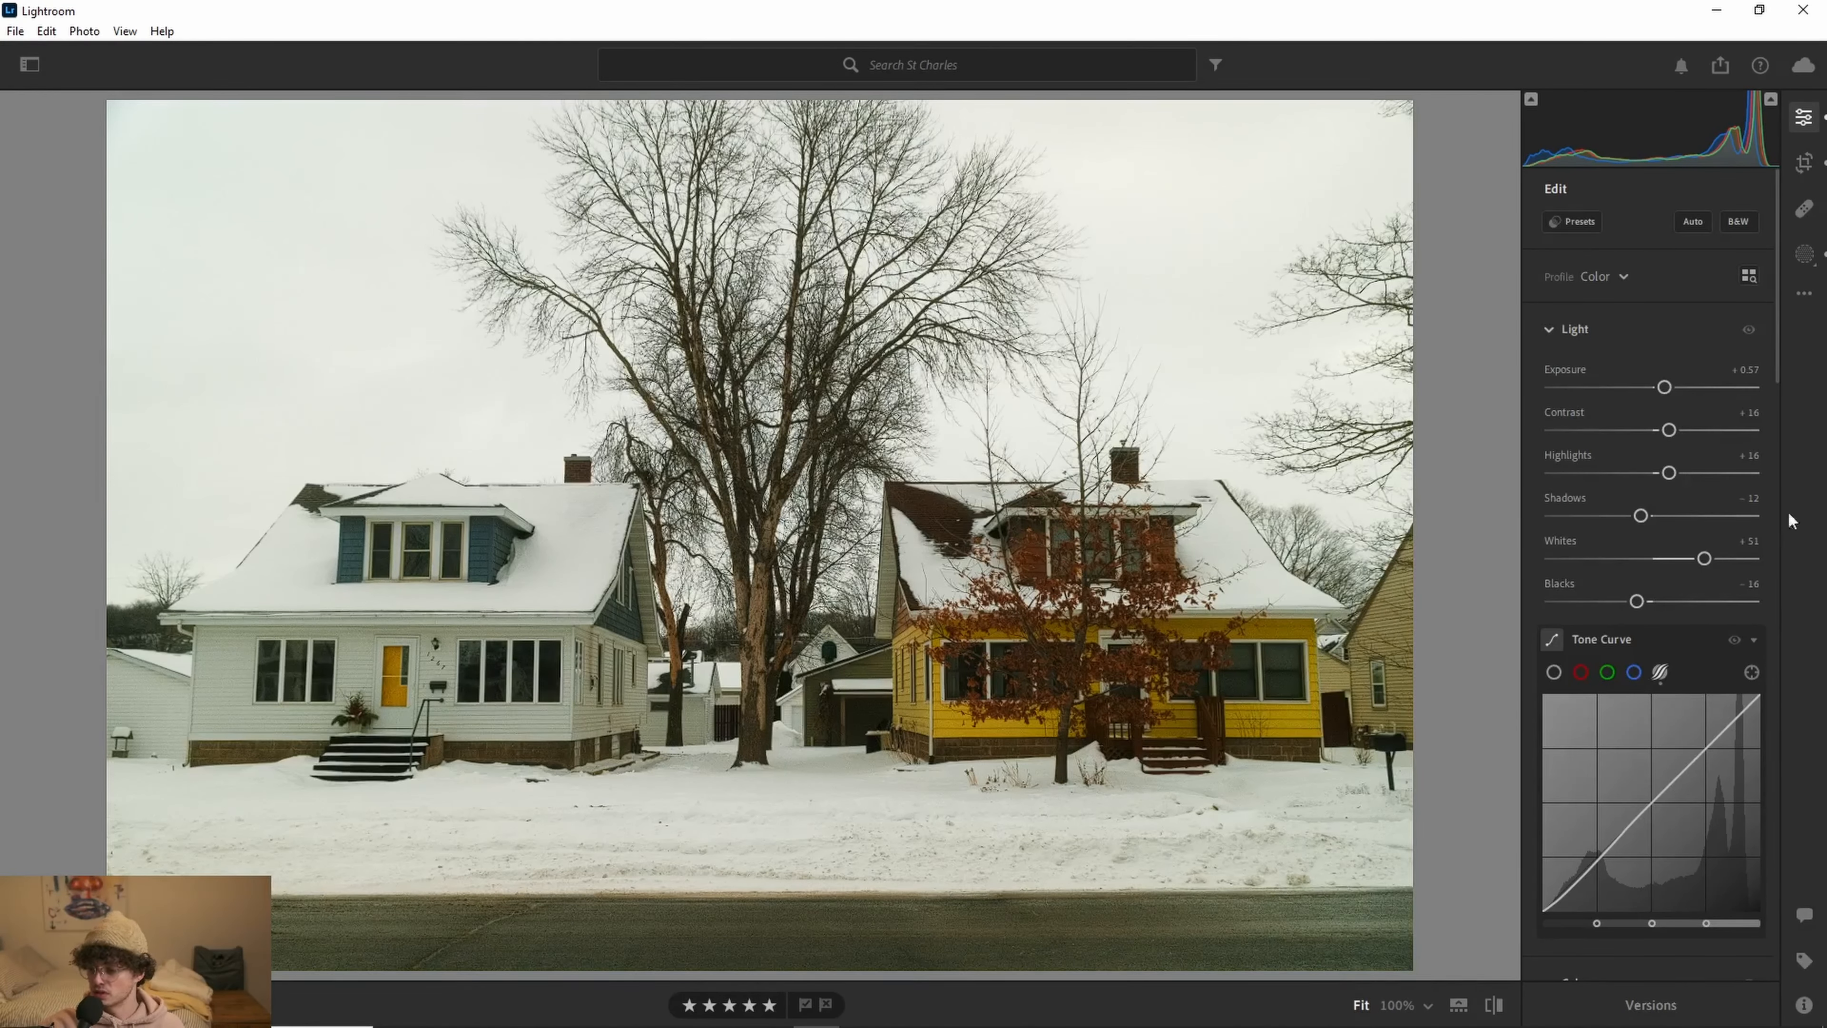
Step: Set the yellow Hue to −14 in the Color Mixer
scroll(1600, 612, down, 6)
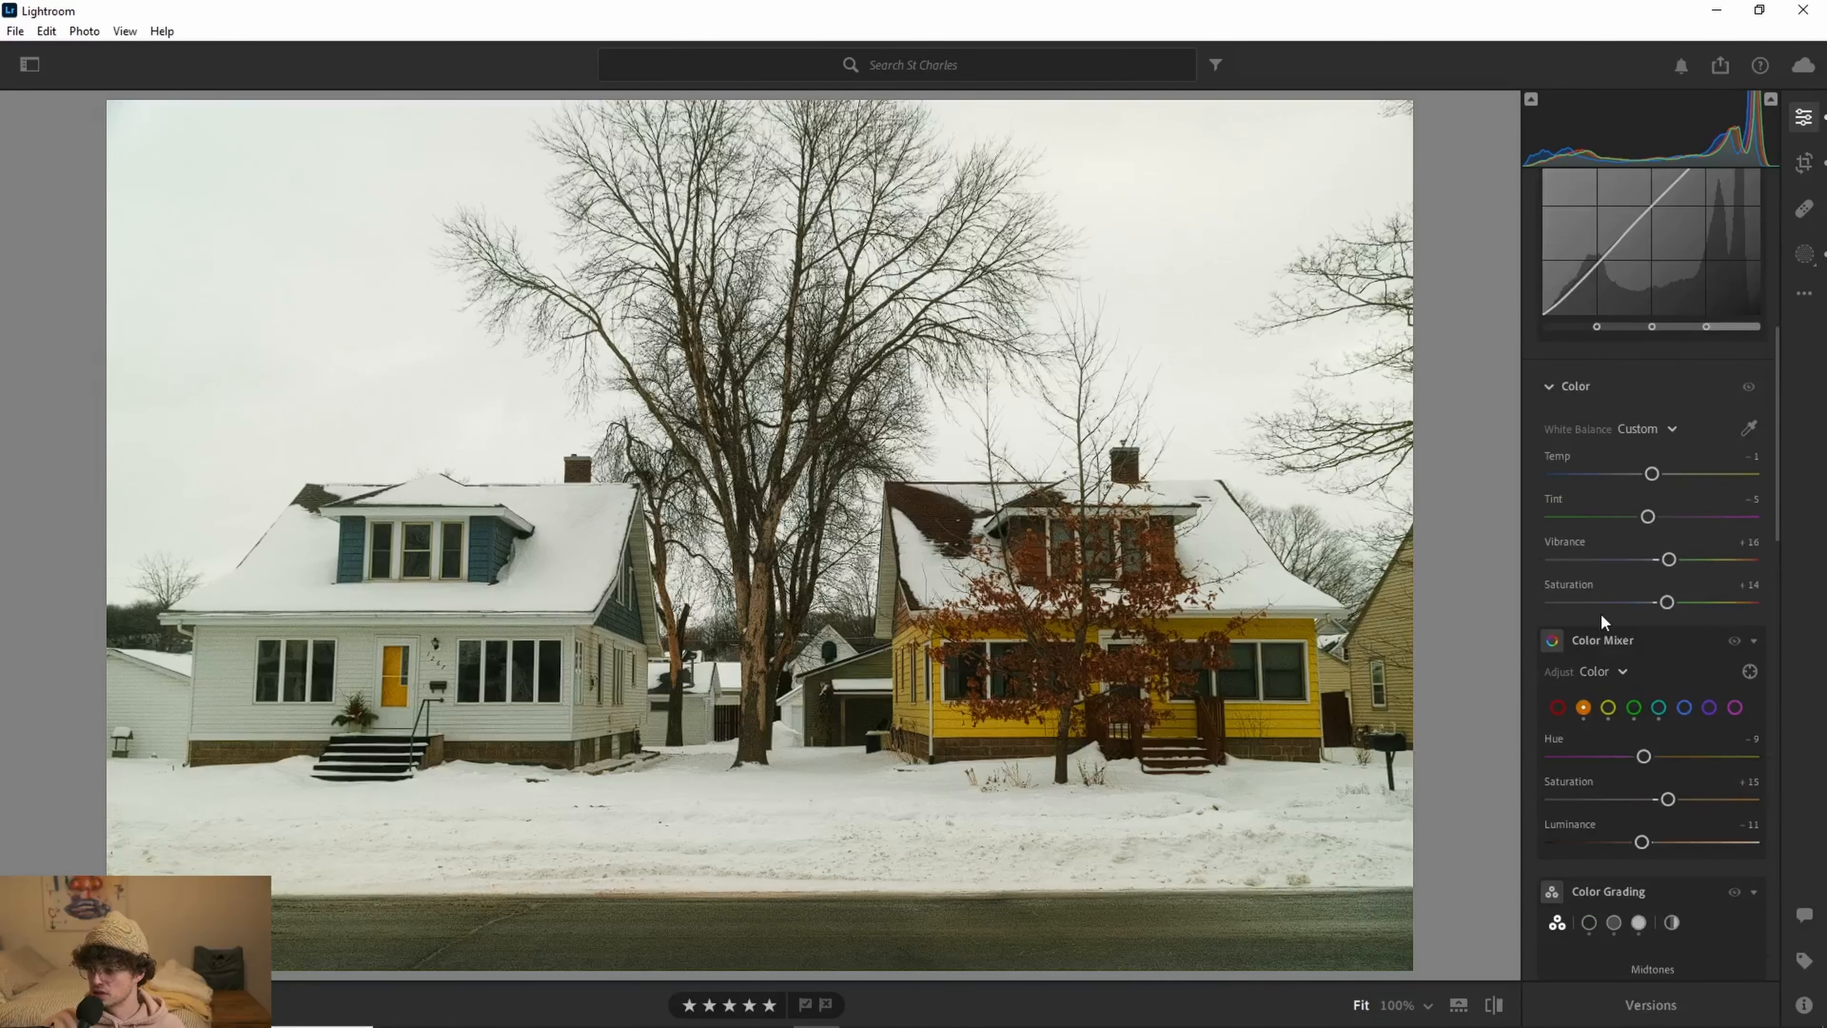
click(1609, 708)
click(1643, 757)
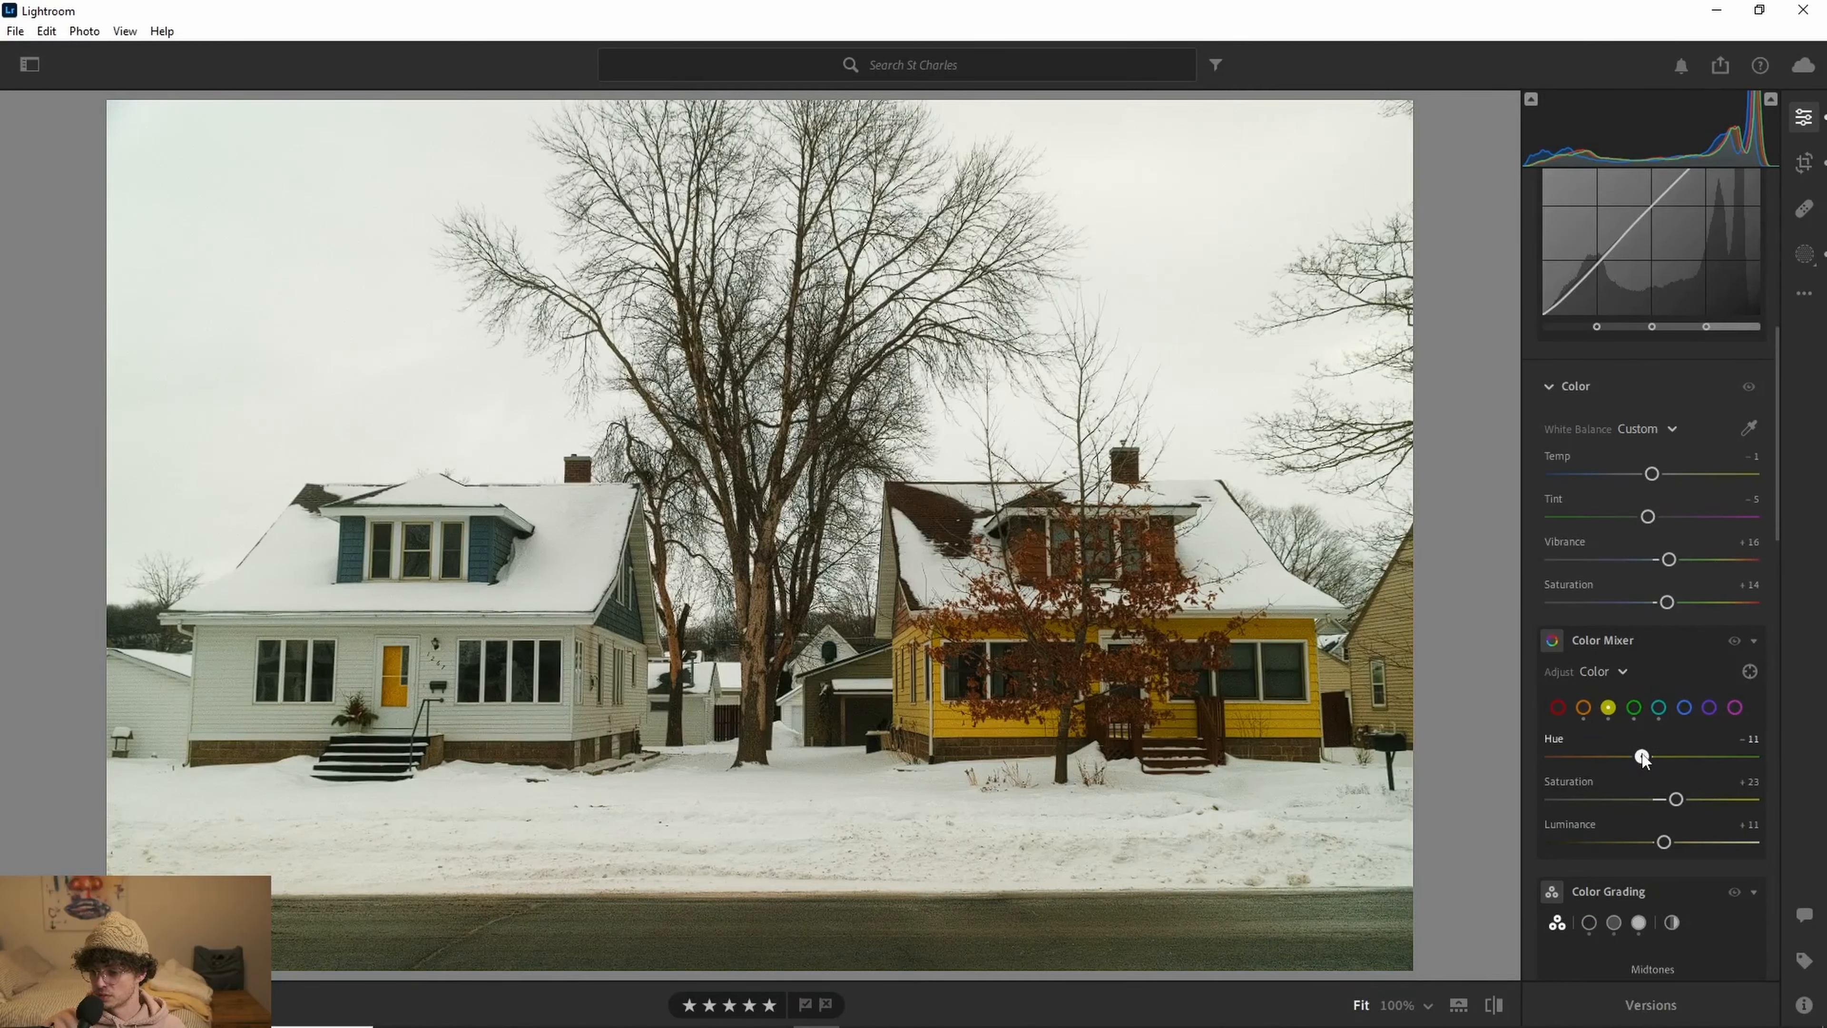
drag(1643, 757, 1639, 757)
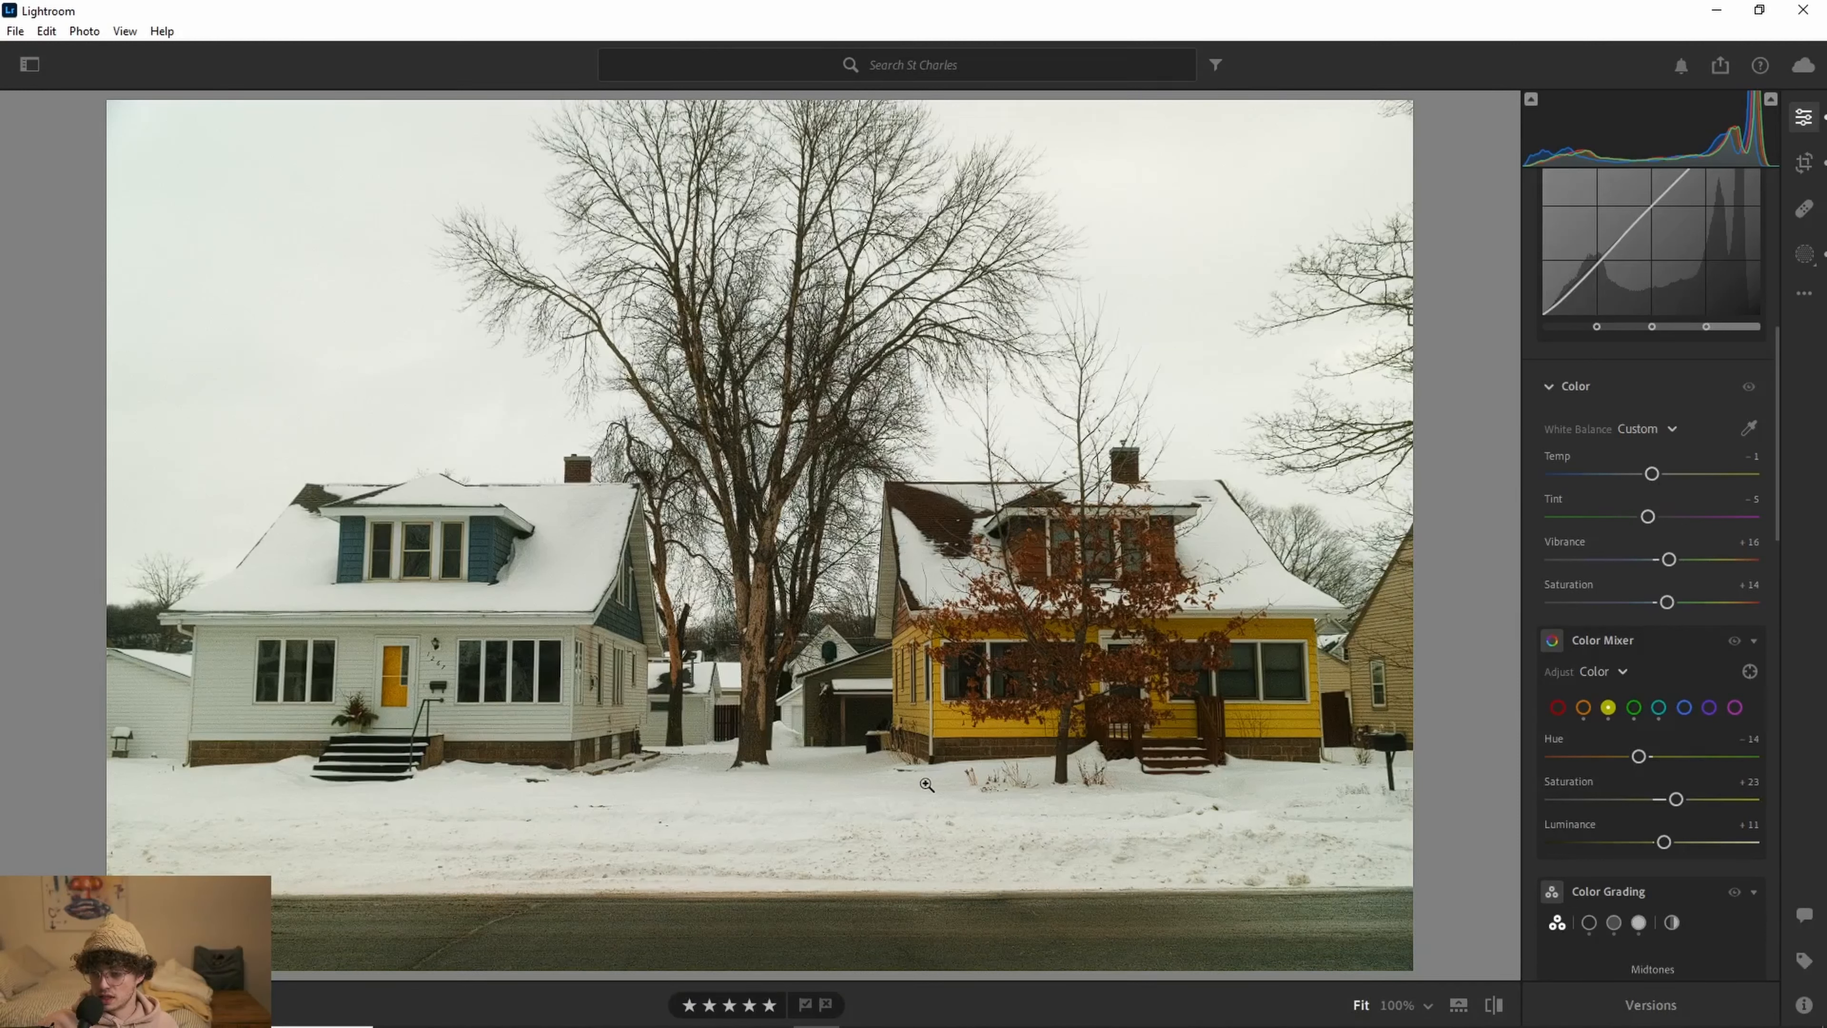
Step: Check the finished edit against the original once more and close the edit settings to view the photo larger
scroll(1641, 787, down, 10)
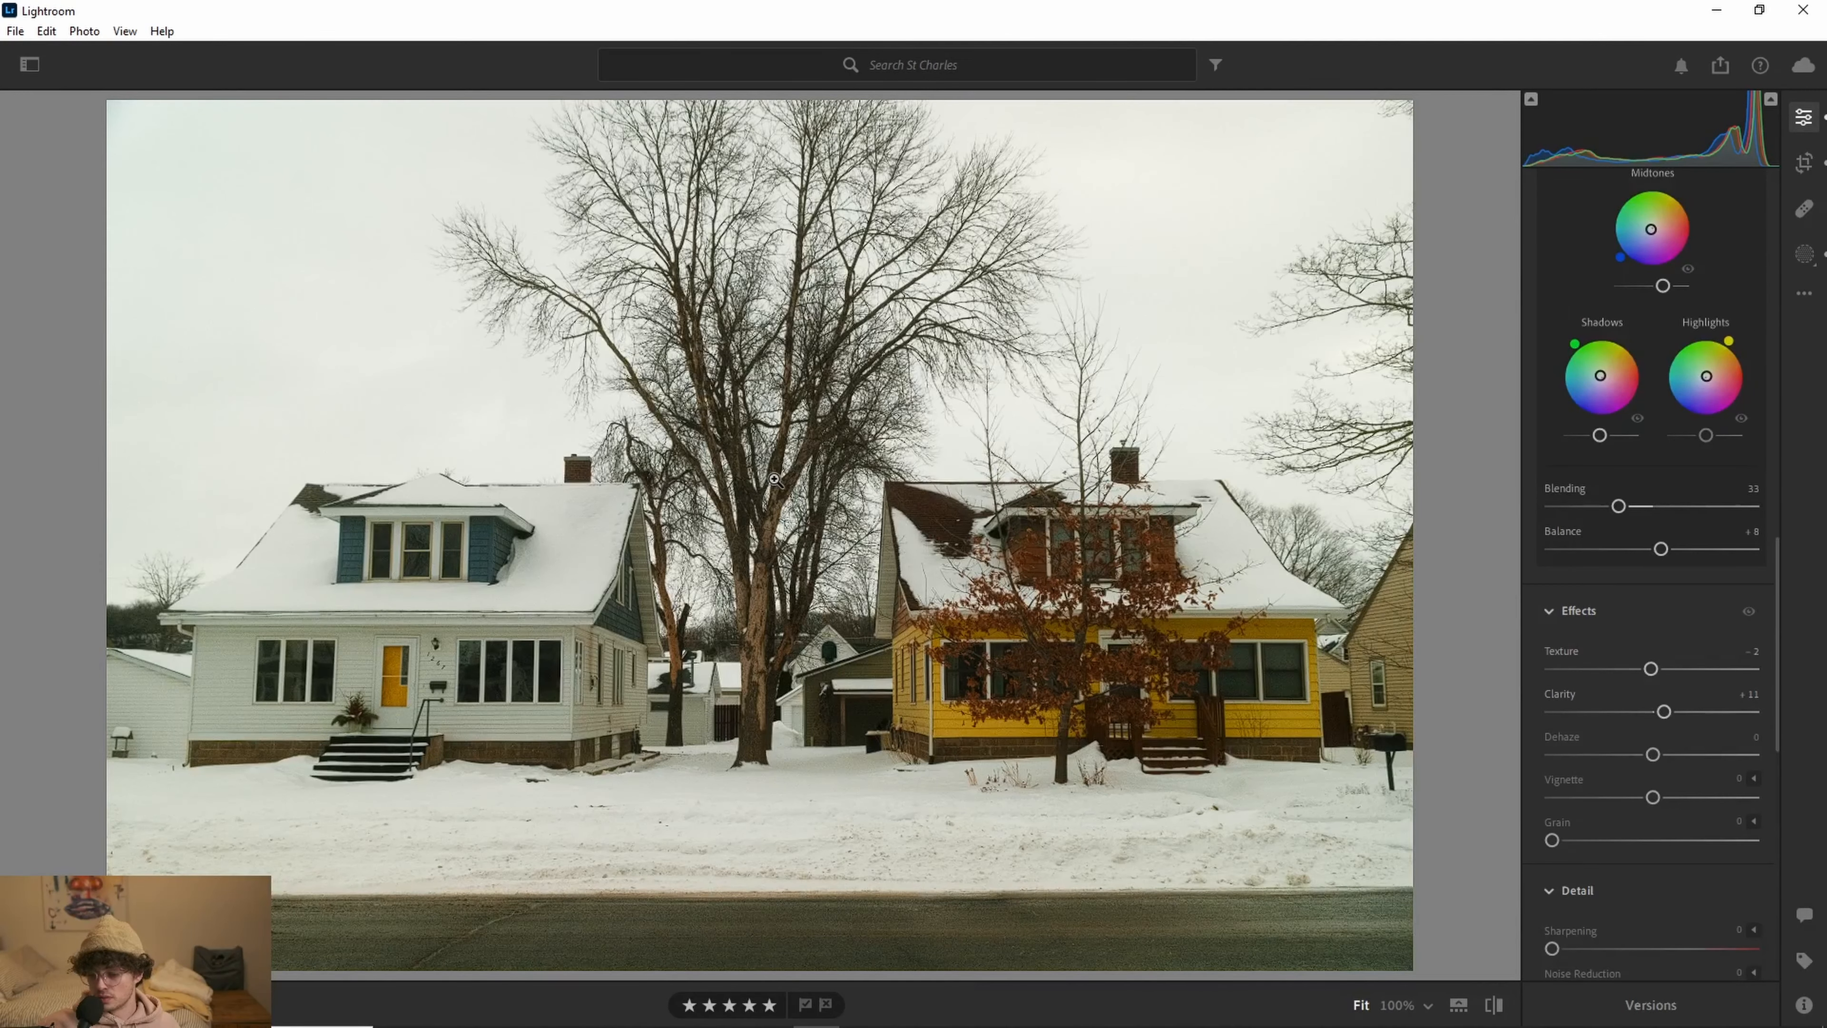
key(backslash)
key(backslash)
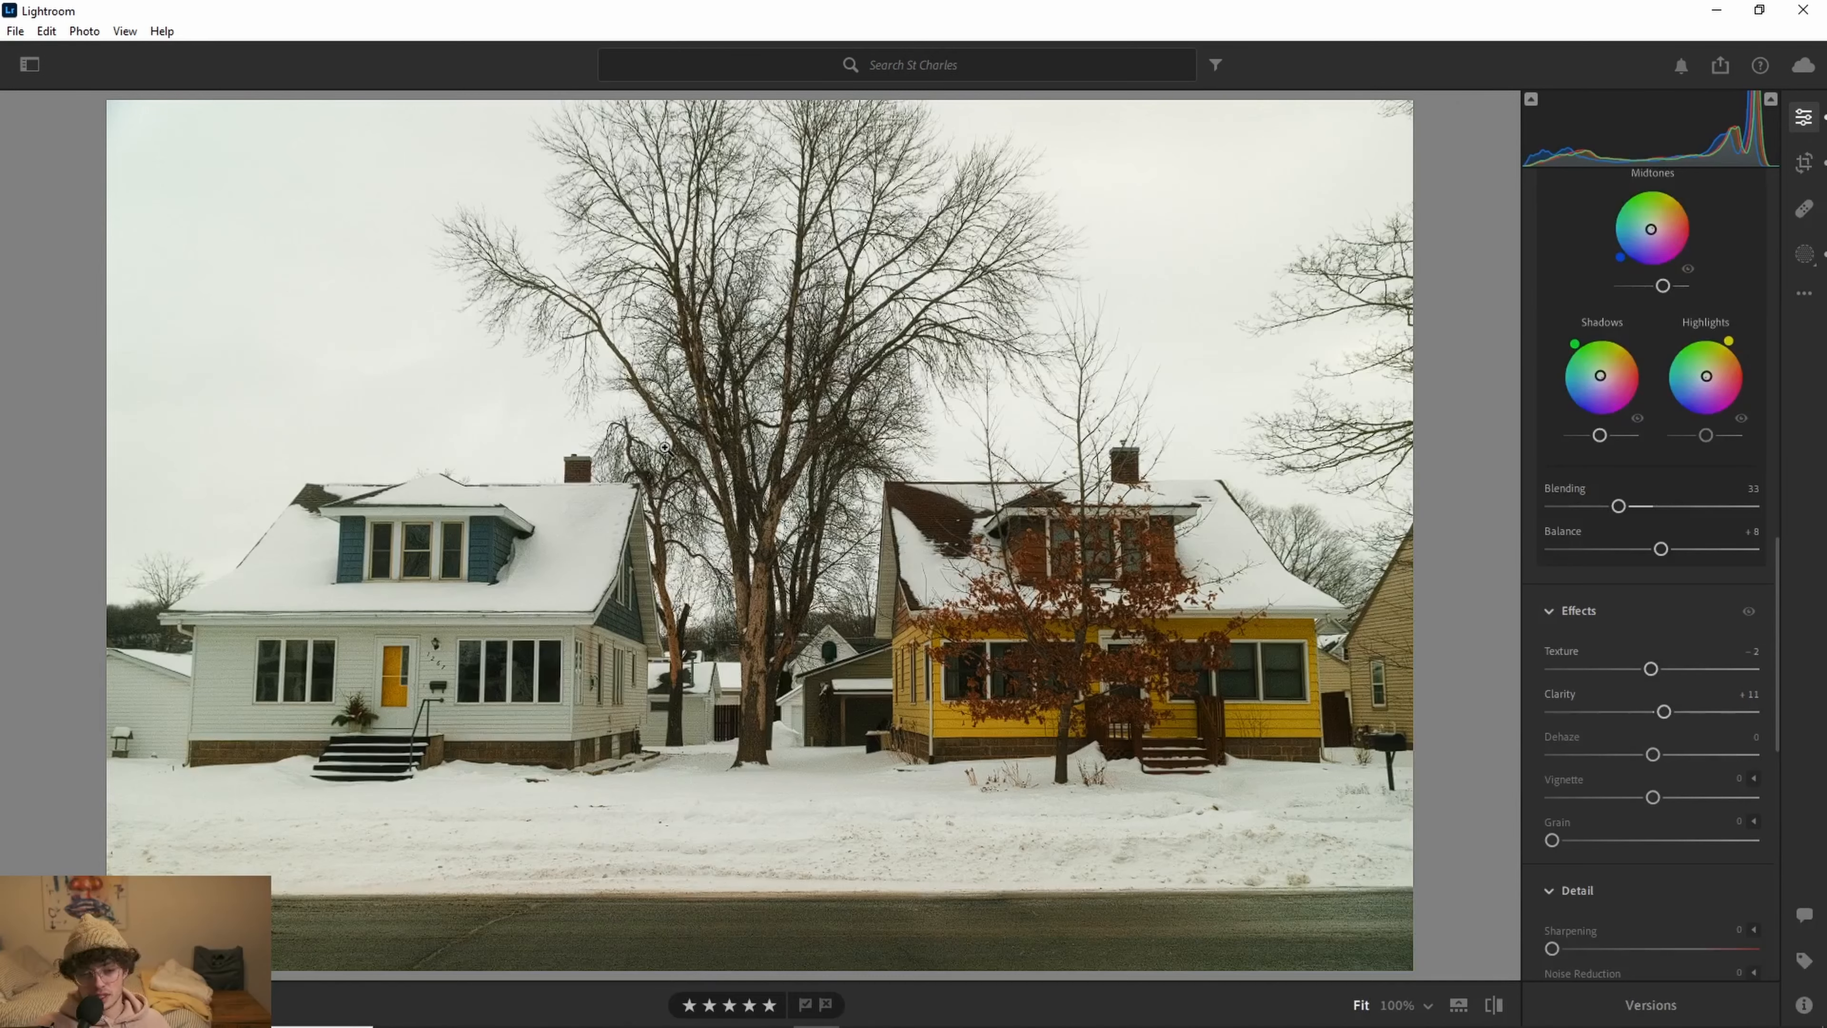
key(e)
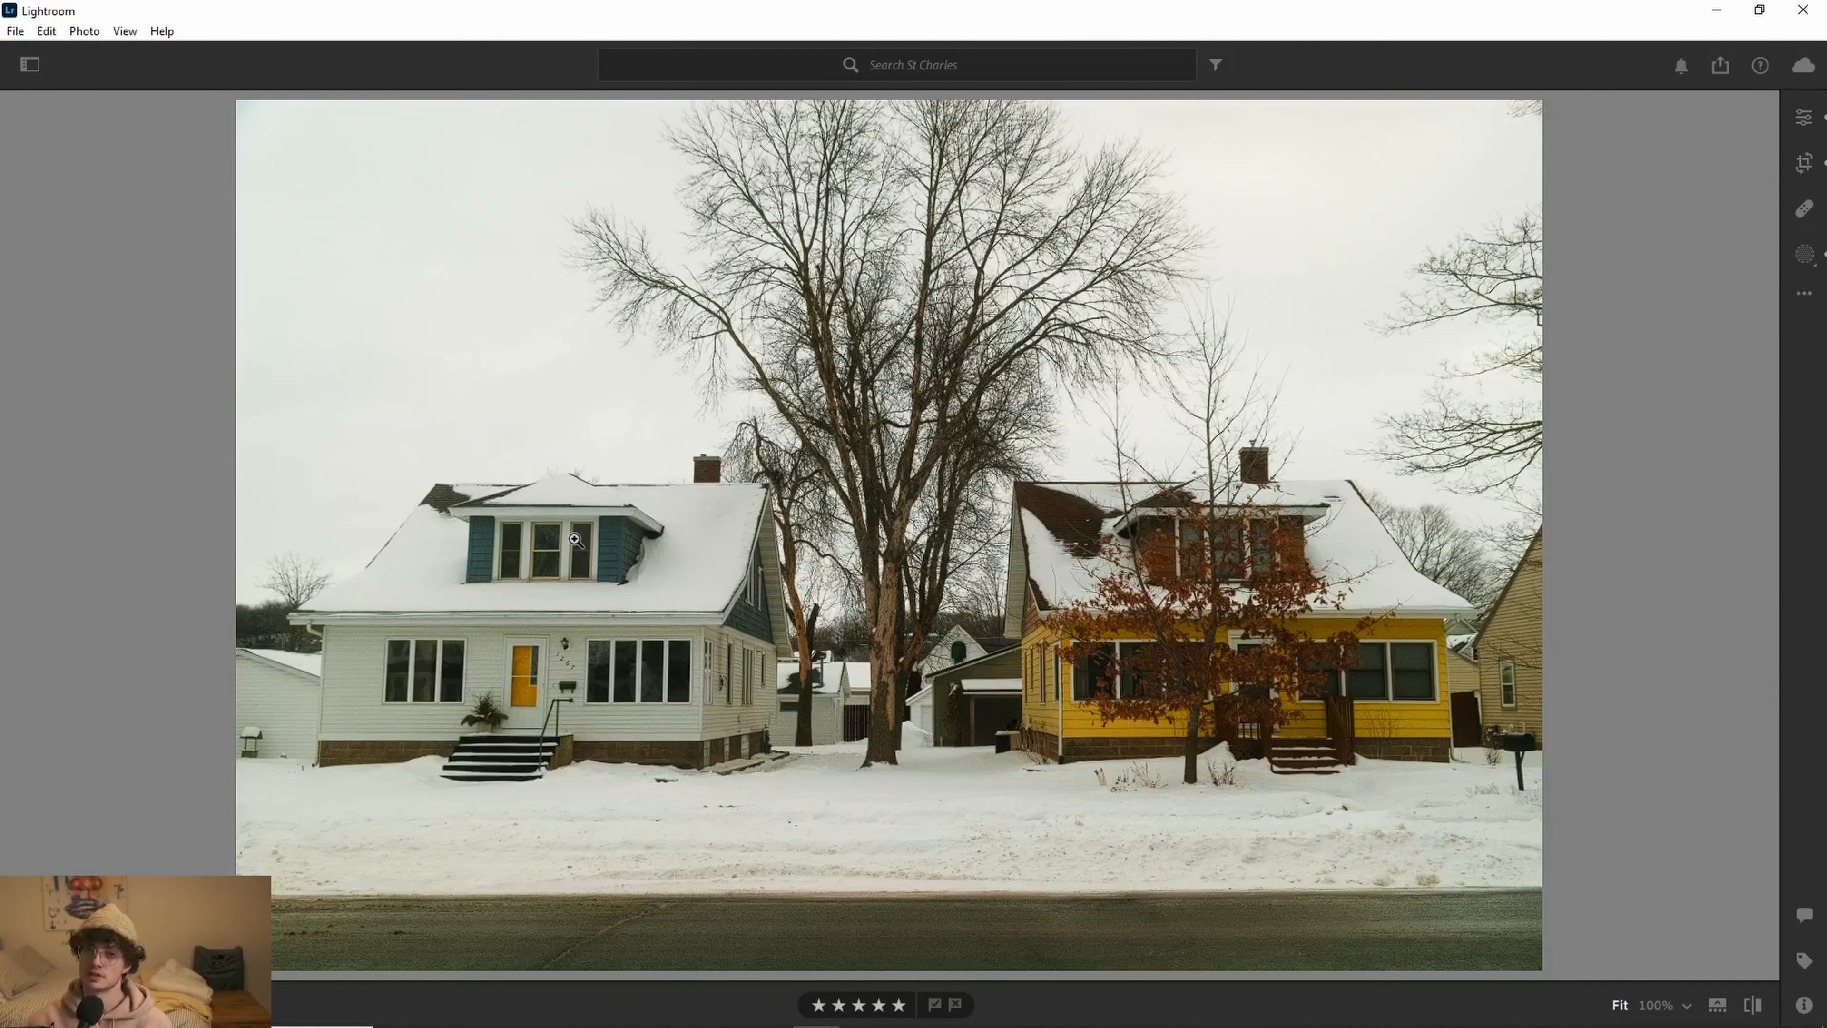